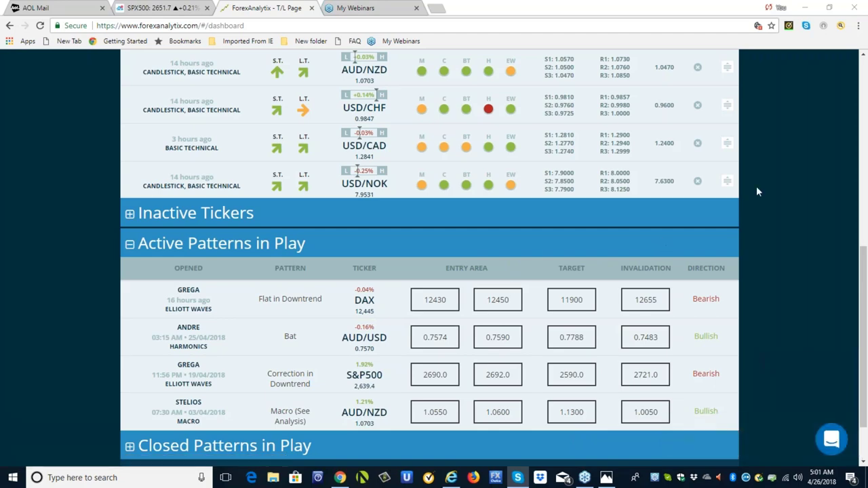
Return to the top of the ForexAnalytix dashboard and open 'New update for EUR/GBP - Basic Technical'.
{"action": "left_click", "coordinate": [864, 54]}
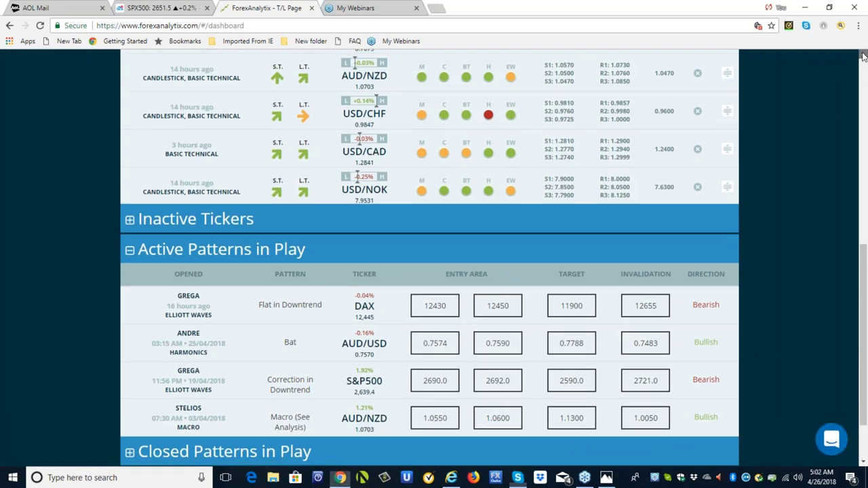
{"action": "scroll", "coordinate": [864, 54], "scroll_direction": "up", "scroll_amount": 3}
{"action": "scroll", "coordinate": [863, 55], "scroll_direction": "up", "scroll_amount": 1}
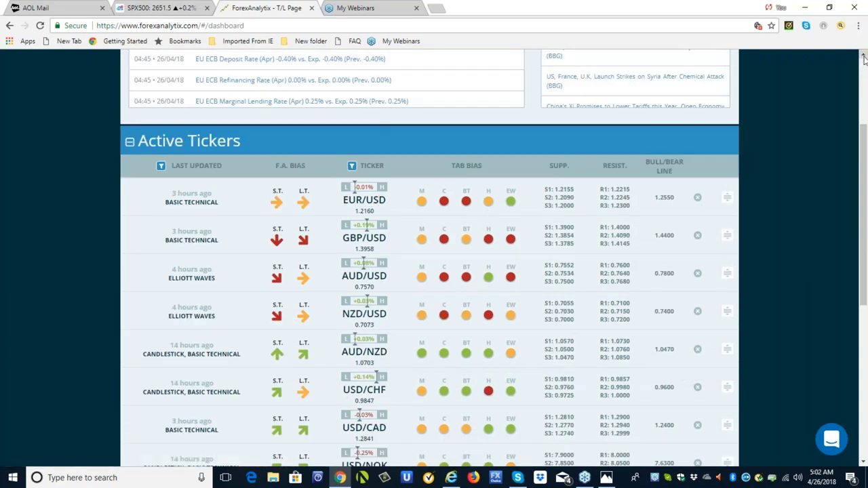
{"action": "left_click", "coordinate": [863, 54]}
{"action": "left_click", "coordinate": [864, 59]}
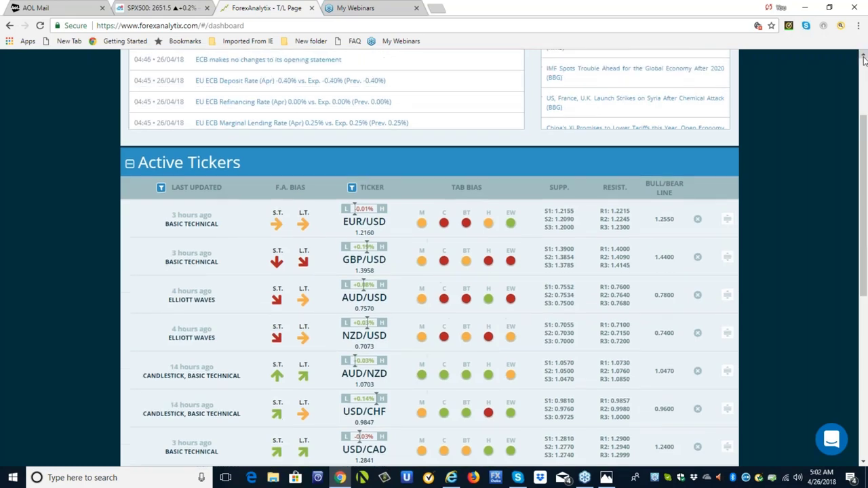
{"action": "scroll", "coordinate": [864, 59], "scroll_direction": "up", "scroll_amount": 3}
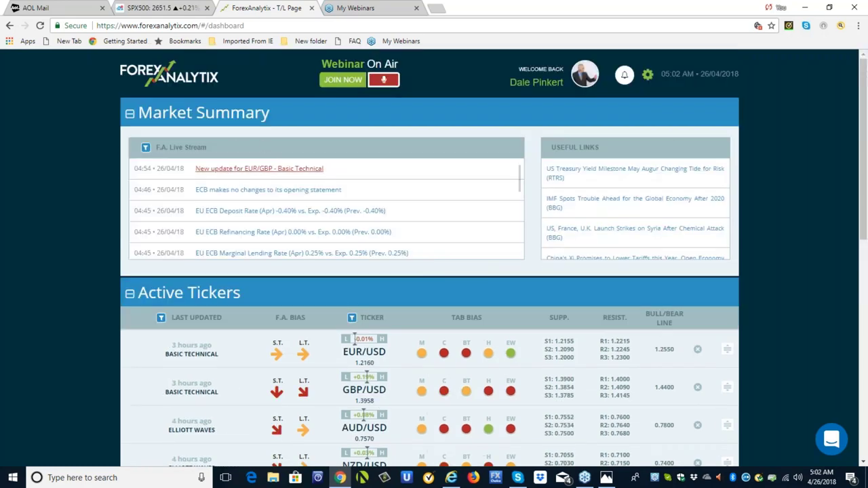
{"action": "left_click", "coordinate": [259, 168]}
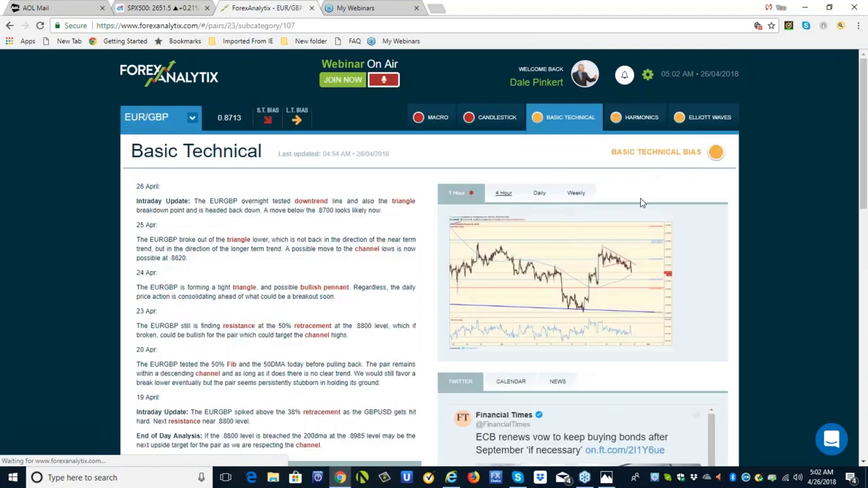
Read the EUR/GBP Elliott Waves, Candlestick and Macro analyses, then go to the SPX500 TradingView tab.
{"action": "left_click", "coordinate": [708, 124]}
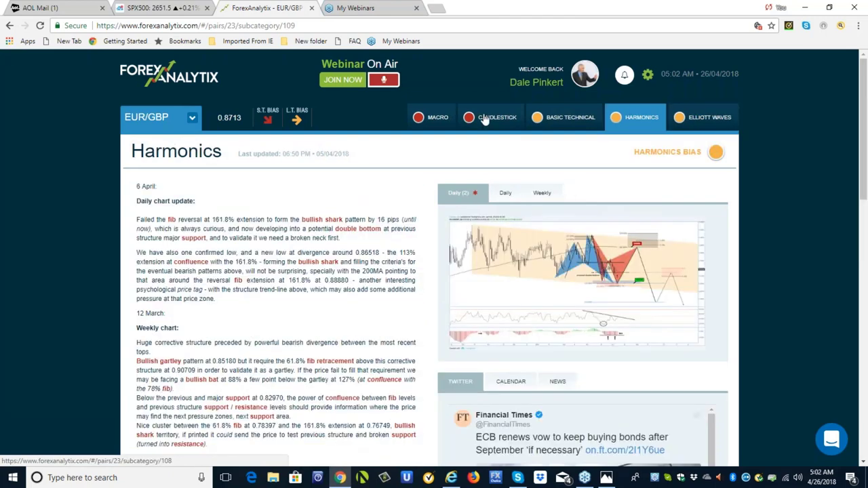
{"action": "left_click", "coordinate": [487, 120]}
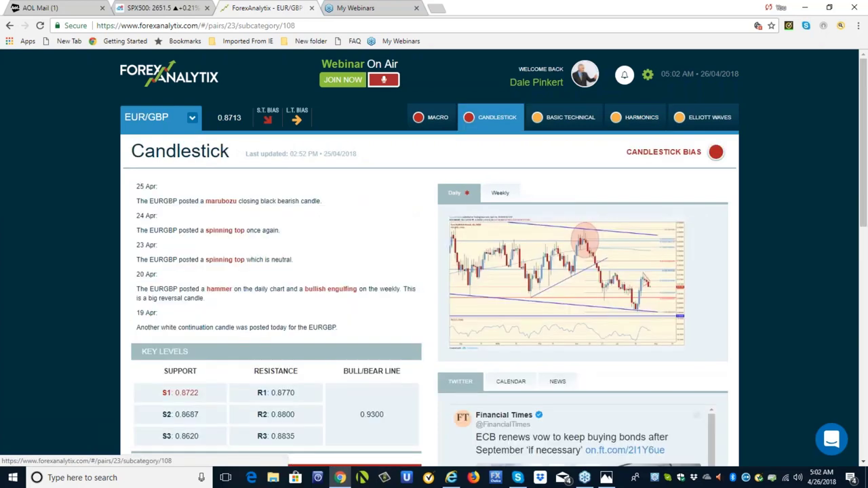
{"action": "left_click", "coordinate": [439, 121]}
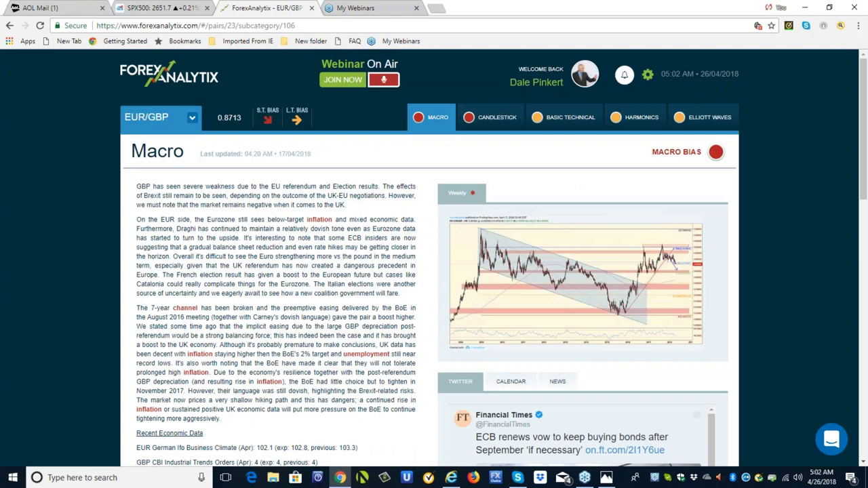
{"action": "left_click", "coordinate": [159, 10]}
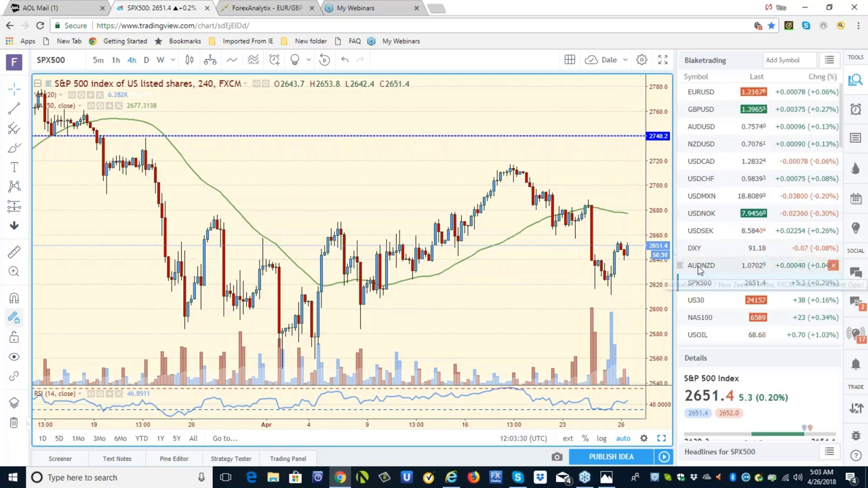
Load the AUDNZD 4-hour chart from the Blaketrading watchlist.
{"action": "left_click", "coordinate": [700, 267]}
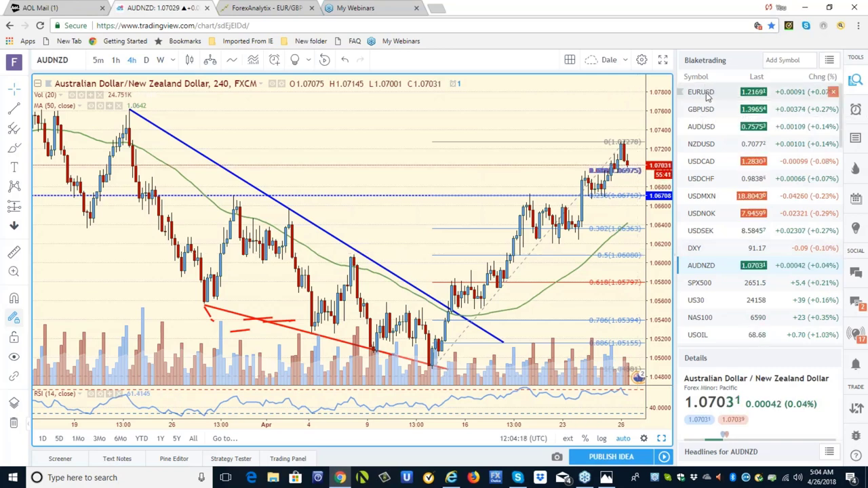
{"action": "mouse_move", "coordinate": [701, 91]}
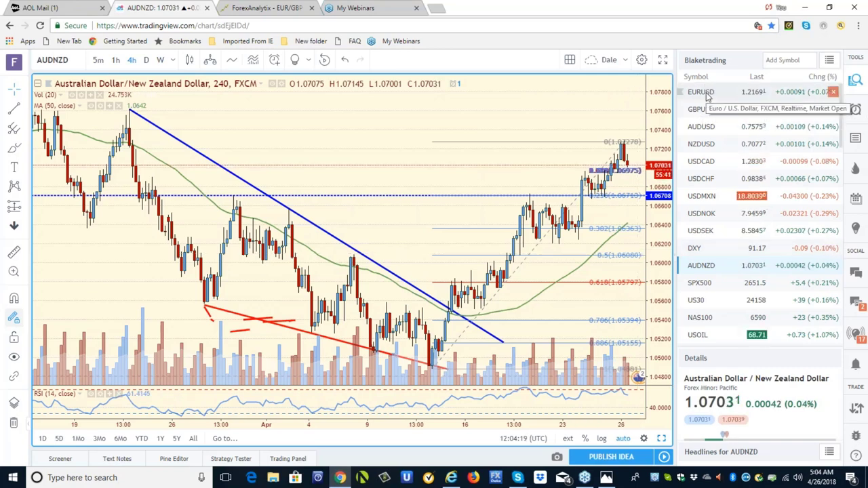
Chart EURUSD, then the DXY US Dollar Index on daily (D) candles.
{"action": "left_click", "coordinate": [708, 97]}
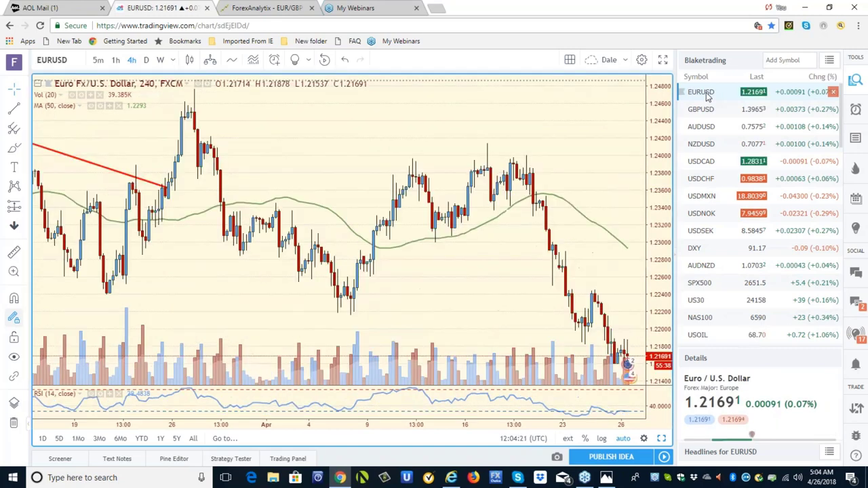
{"action": "mouse_move", "coordinate": [694, 248]}
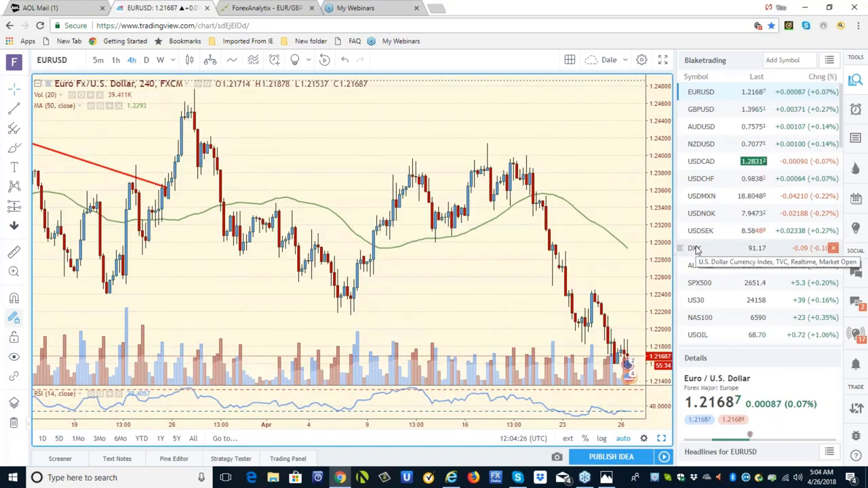
{"action": "left_click", "coordinate": [695, 250]}
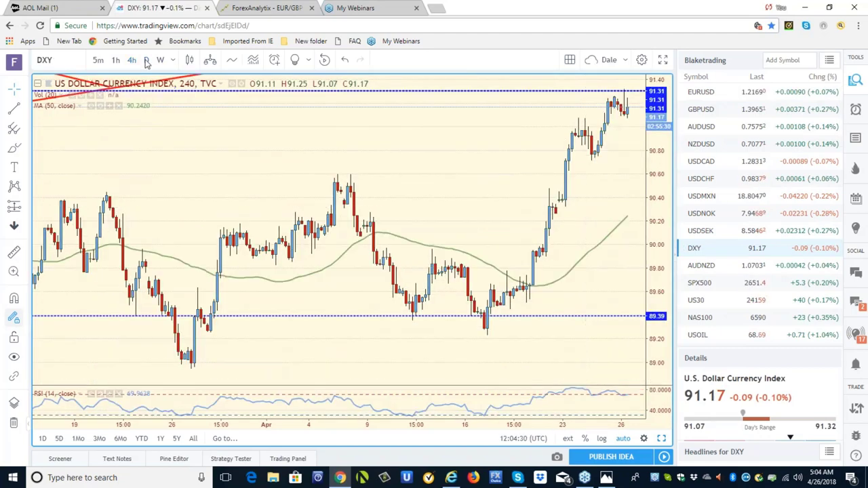
{"action": "left_click", "coordinate": [146, 60]}
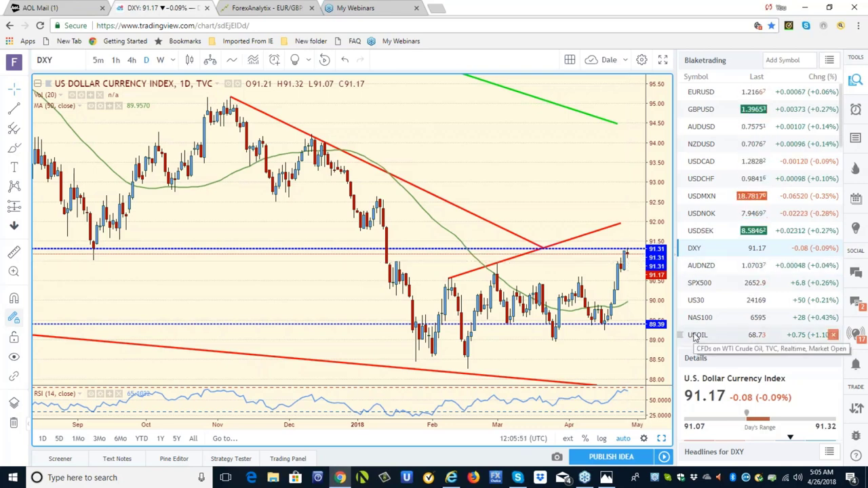
Chart the USOIL crude oil contract from the watchlist.
{"action": "left_click", "coordinate": [694, 337]}
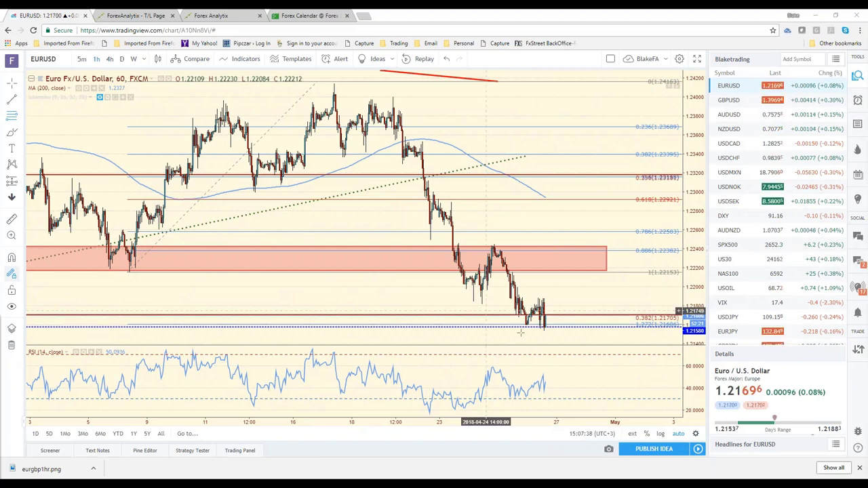
Start a Fibonacci retracement near the latest EURUSD price, then cancel it.
{"action": "scroll", "coordinate": [539, 313], "scroll_direction": "up", "scroll_amount": 2}
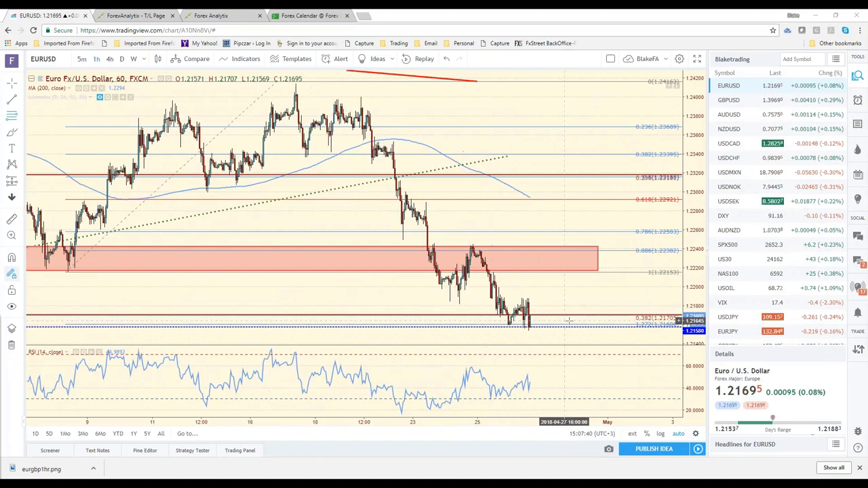
{"action": "left_click", "coordinate": [550, 289]}
{"action": "key", "text": "Escape"}
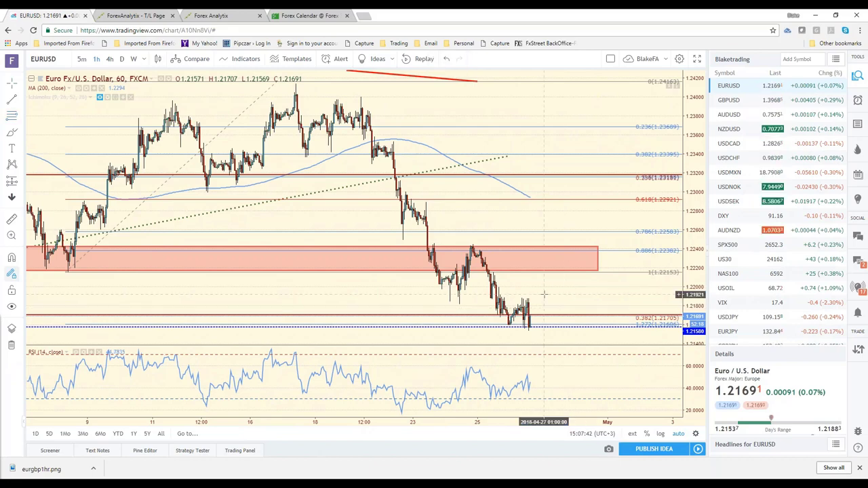
{"action": "scroll", "coordinate": [543, 293], "scroll_direction": "up", "scroll_amount": 1}
{"action": "scroll", "coordinate": [539, 293], "scroll_direction": "down", "scroll_amount": 1}
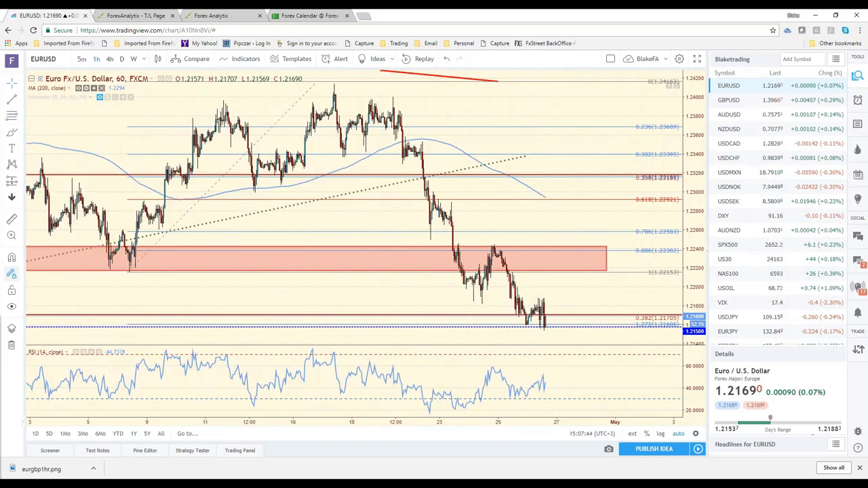
Switch EURUSD to 5-minute candles, then back to 60-minute candles.
{"action": "left_click", "coordinate": [81, 59]}
{"action": "scroll", "coordinate": [420, 261], "scroll_direction": "up", "scroll_amount": 2}
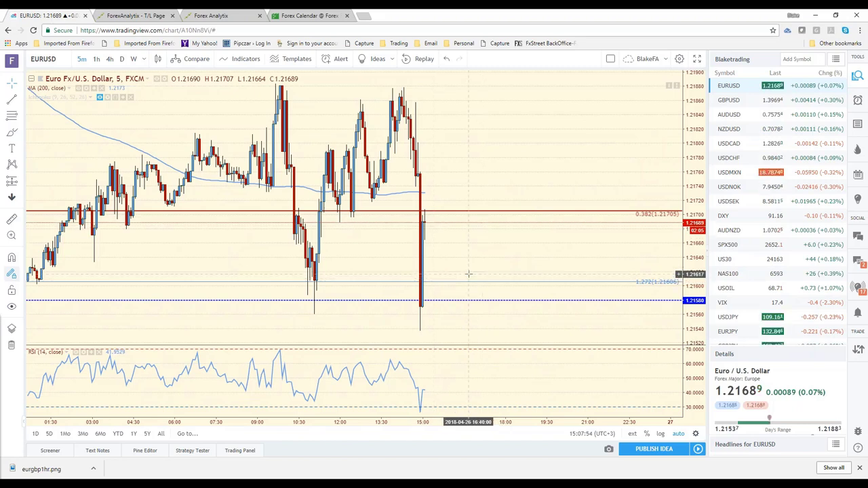
{"action": "scroll", "coordinate": [468, 274], "scroll_direction": "down", "scroll_amount": 3}
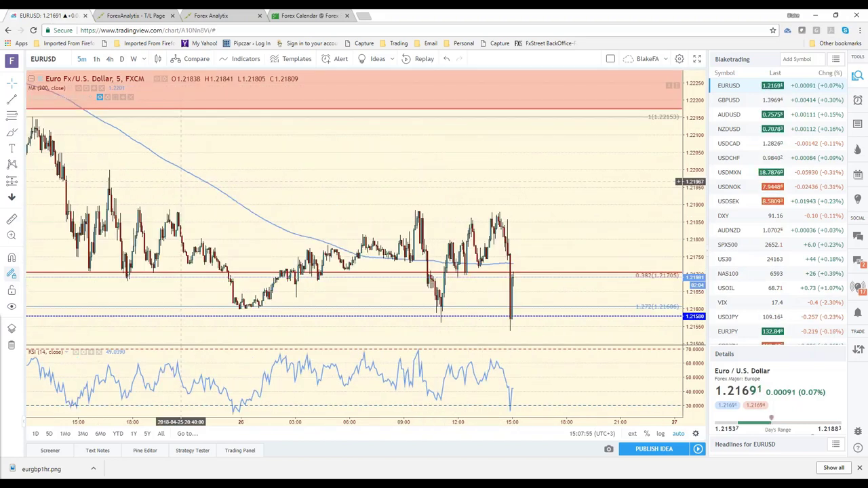
{"action": "type", "text": "60"}
{"action": "key", "text": "Return"}
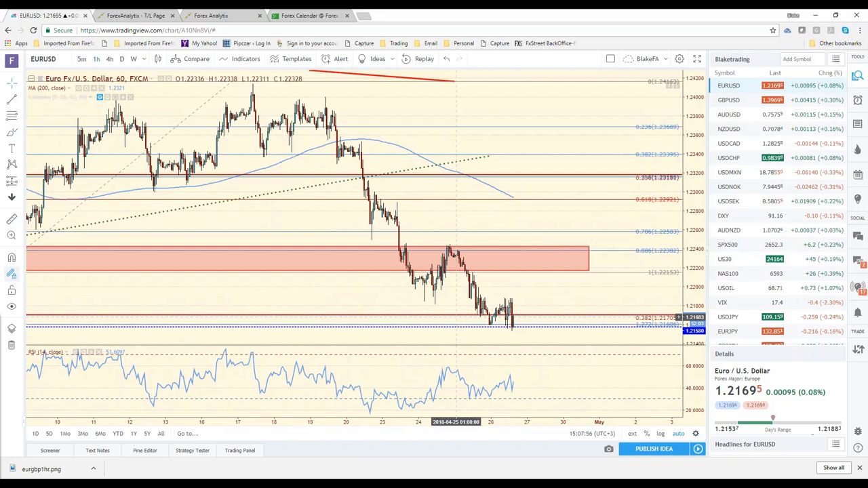
Zoom out until the chart reaches mid-December and Fibonacci levels down to 1.1762 appear.
{"action": "scroll", "coordinate": [455, 316], "scroll_direction": "down", "scroll_amount": 3}
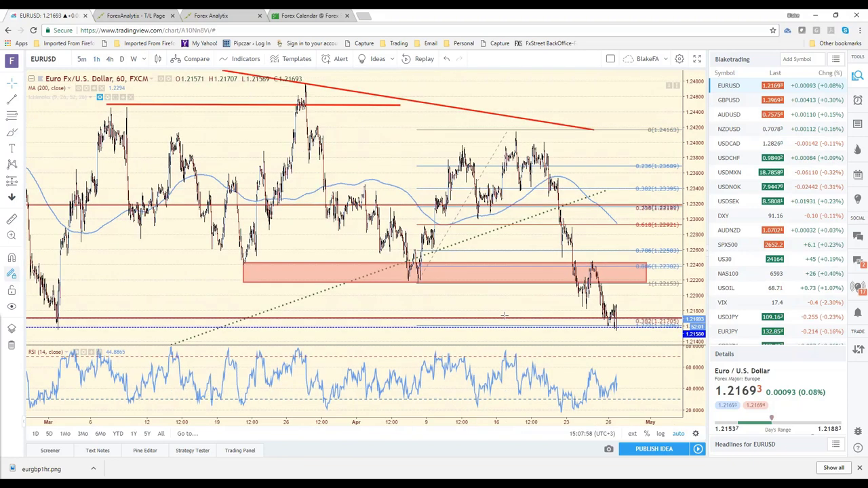
{"action": "scroll", "coordinate": [504, 315], "scroll_direction": "down", "scroll_amount": 3}
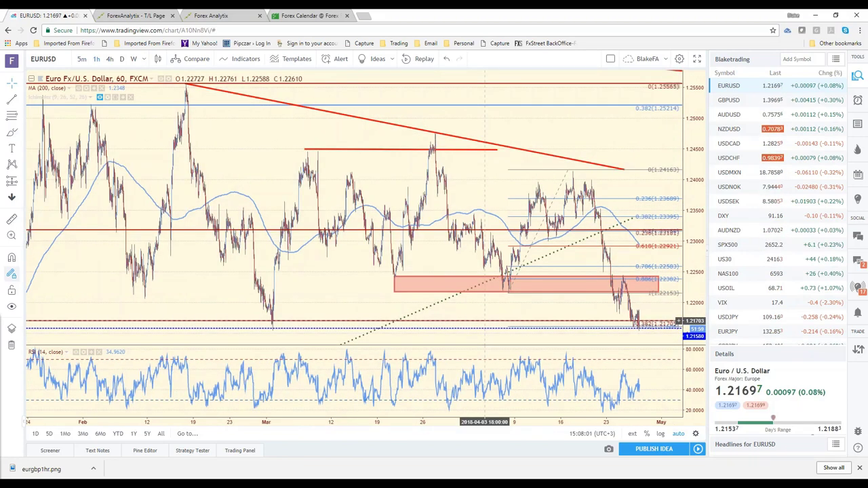
{"action": "scroll", "coordinate": [484, 320], "scroll_direction": "down", "scroll_amount": 3}
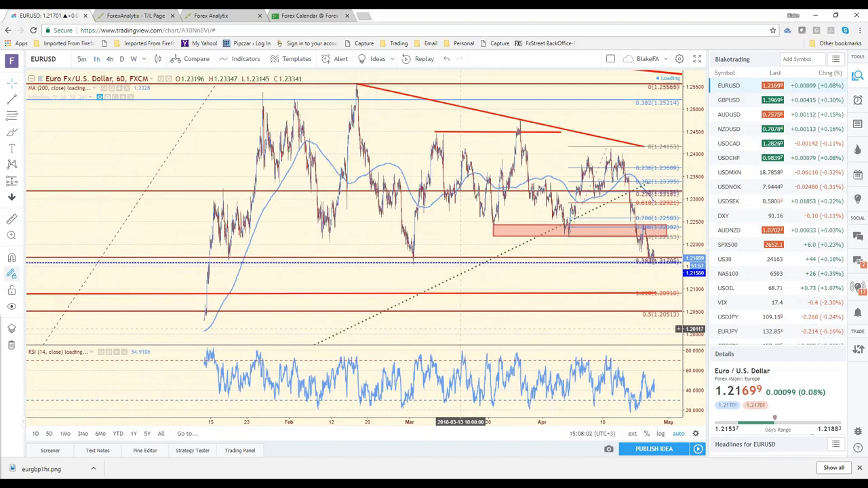
{"action": "scroll", "coordinate": [386, 209], "scroll_direction": "down", "scroll_amount": 3}
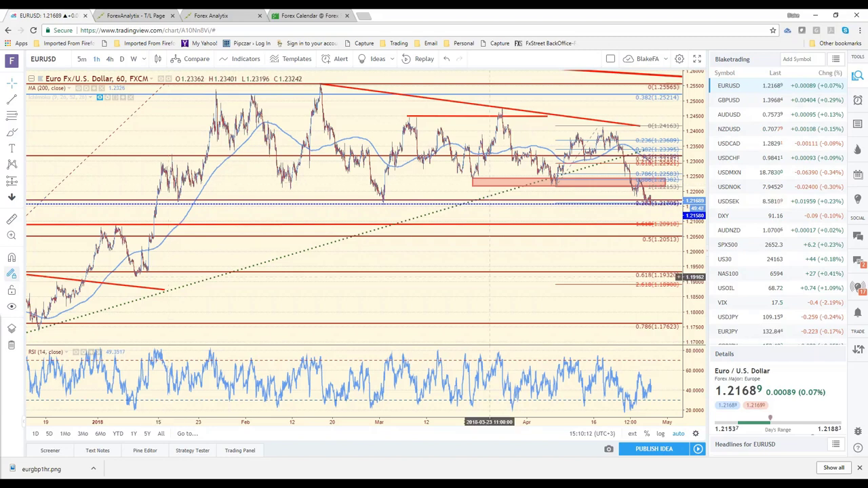
{"action": "scroll", "coordinate": [489, 277], "scroll_direction": "up", "scroll_amount": 3}
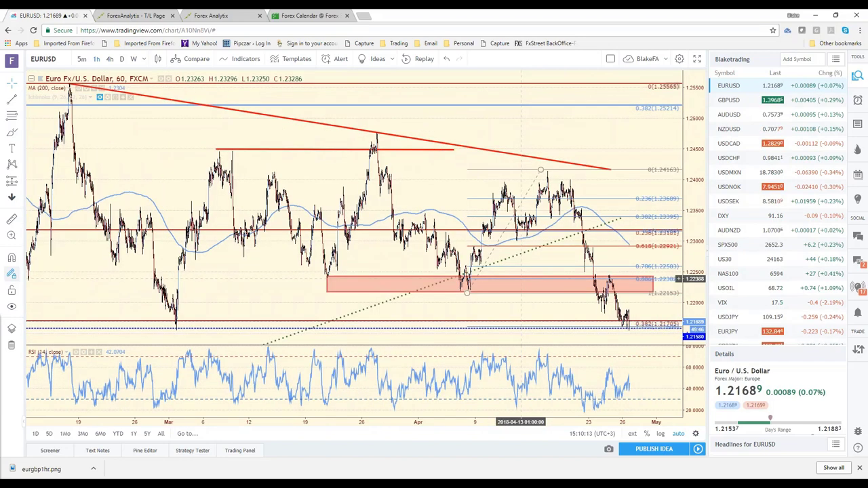
{"action": "scroll", "coordinate": [520, 279], "scroll_direction": "down", "scroll_amount": 2}
{"action": "left_click", "coordinate": [484, 280]}
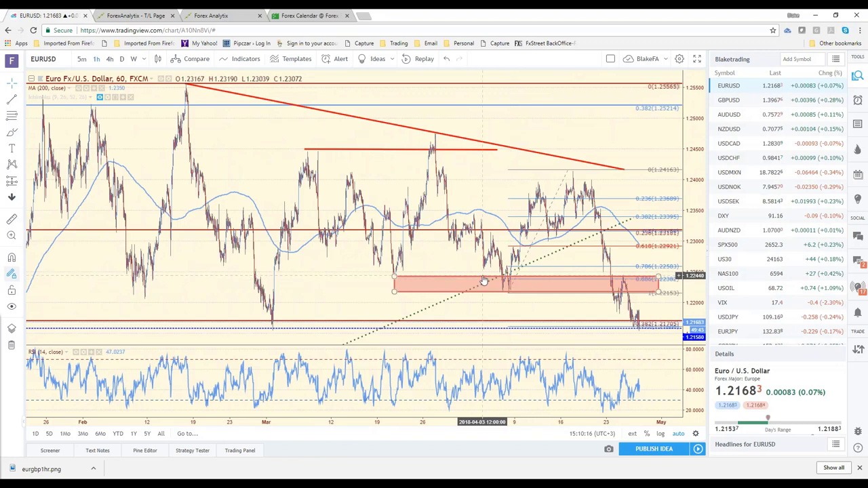
{"action": "left_click", "coordinate": [473, 269]}
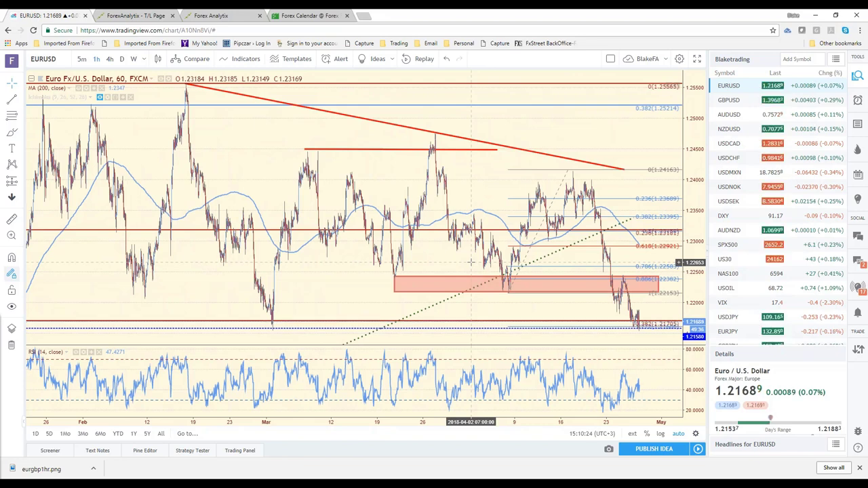
{"action": "scroll", "coordinate": [471, 261], "scroll_direction": "up", "scroll_amount": 1}
{"action": "scroll", "coordinate": [470, 262], "scroll_direction": "down", "scroll_amount": 1}
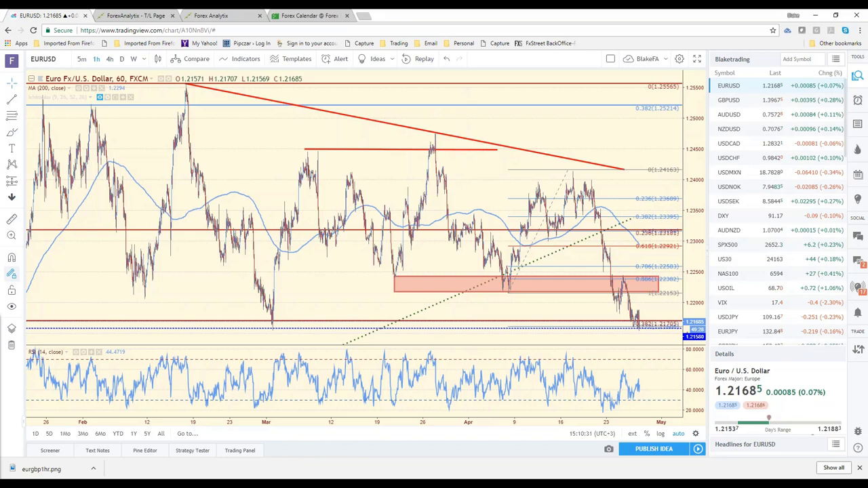
Switch the EURUSD chart to 4-hour (240-minute) candles.
{"action": "left_click", "coordinate": [110, 59]}
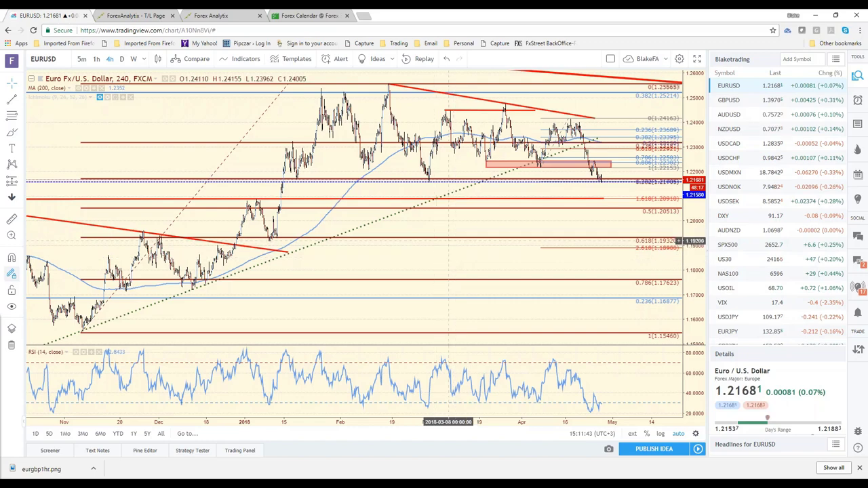
Chart the DXY dollar index and zoom out and back in over its history.
{"action": "left_click", "coordinate": [731, 217]}
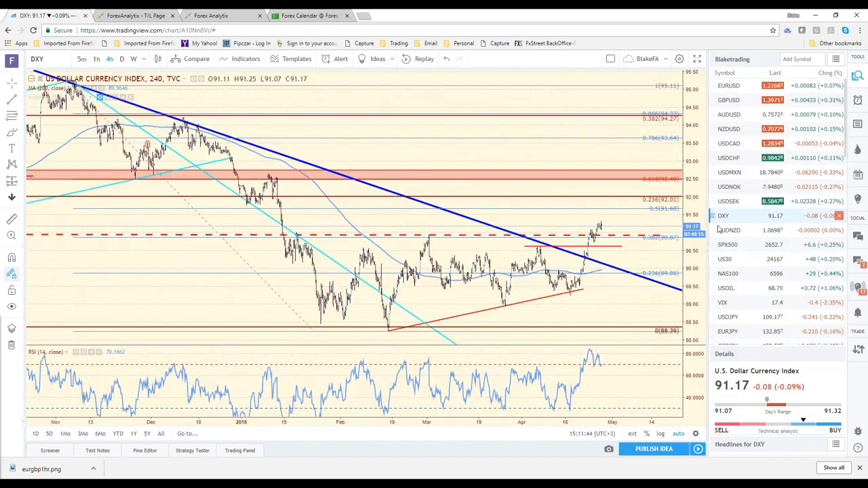
{"action": "scroll", "coordinate": [468, 324], "scroll_direction": "down", "scroll_amount": 3}
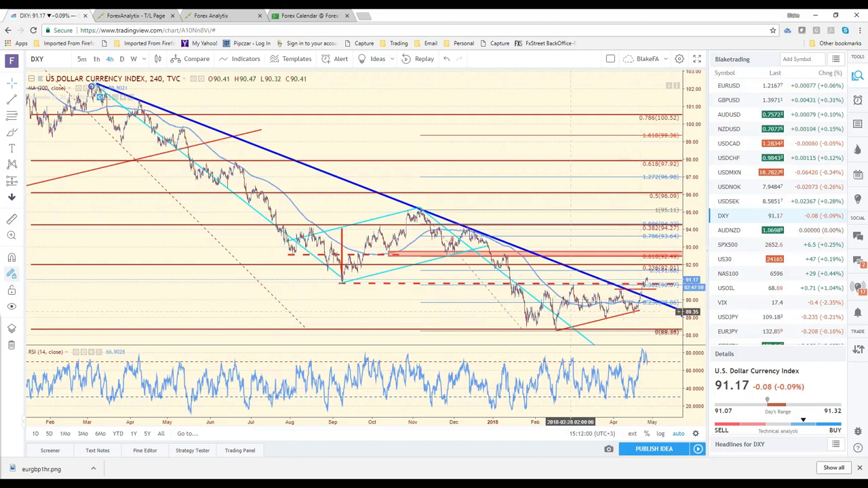
{"action": "scroll", "coordinate": [569, 312], "scroll_direction": "up", "scroll_amount": 3}
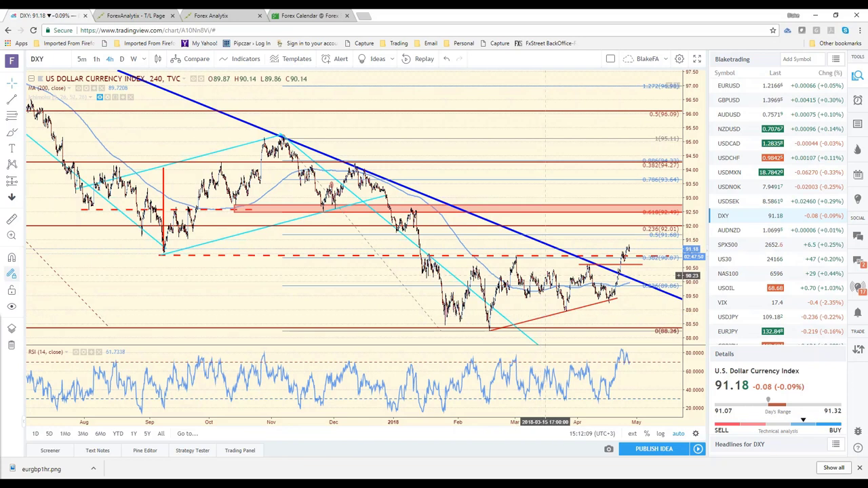
Switch back to EURUSD 4-hour and adjust the zoom around price near 1.2169.
{"action": "left_click", "coordinate": [738, 92]}
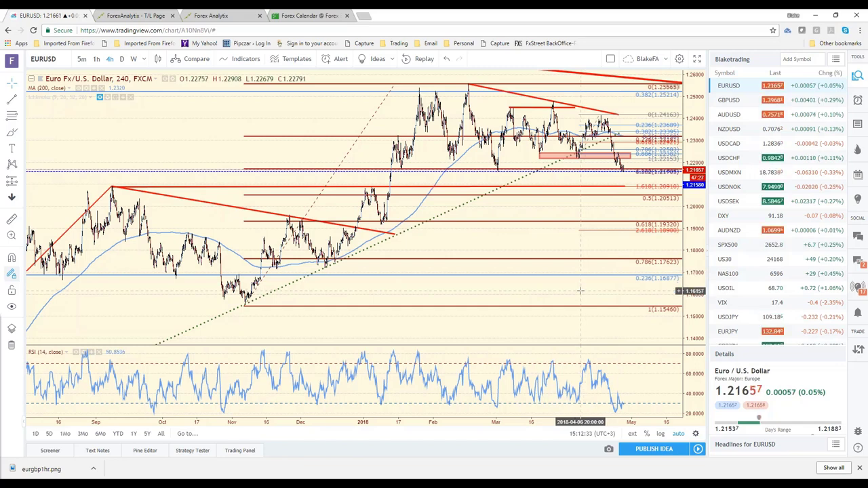
{"action": "scroll", "coordinate": [580, 290], "scroll_direction": "up", "scroll_amount": 2}
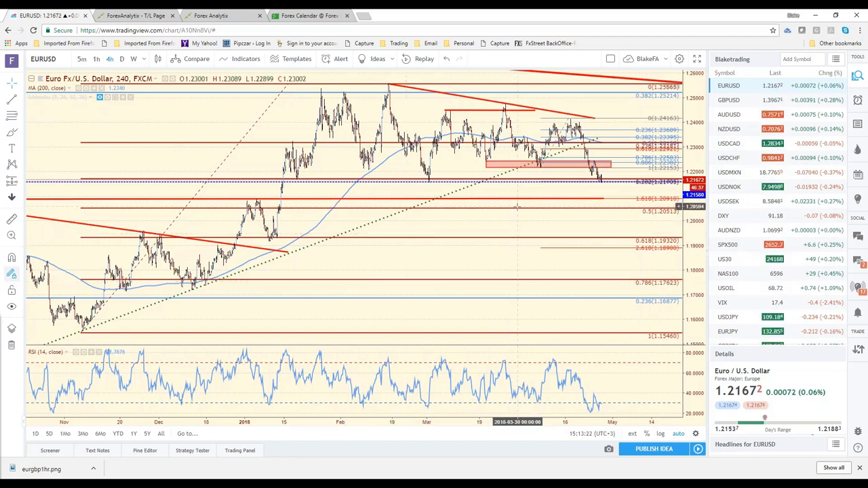
{"action": "scroll", "coordinate": [517, 205], "scroll_direction": "down", "scroll_amount": 2}
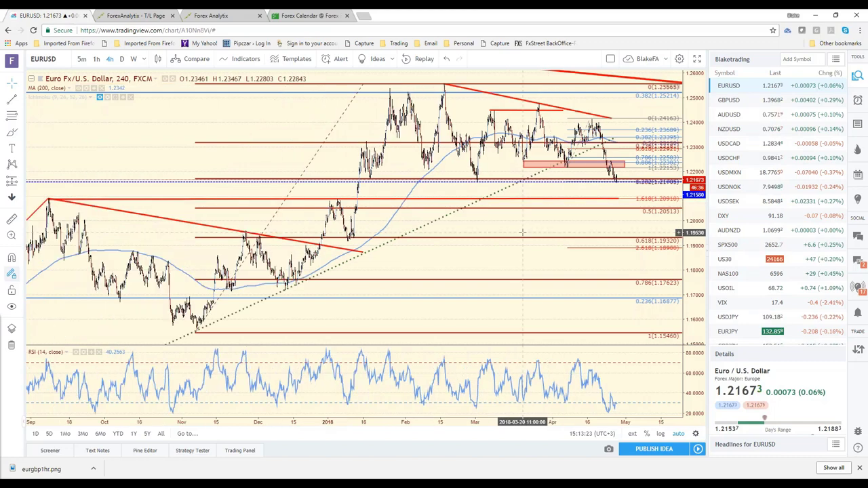
{"action": "scroll", "coordinate": [522, 233], "scroll_direction": "down", "scroll_amount": 1}
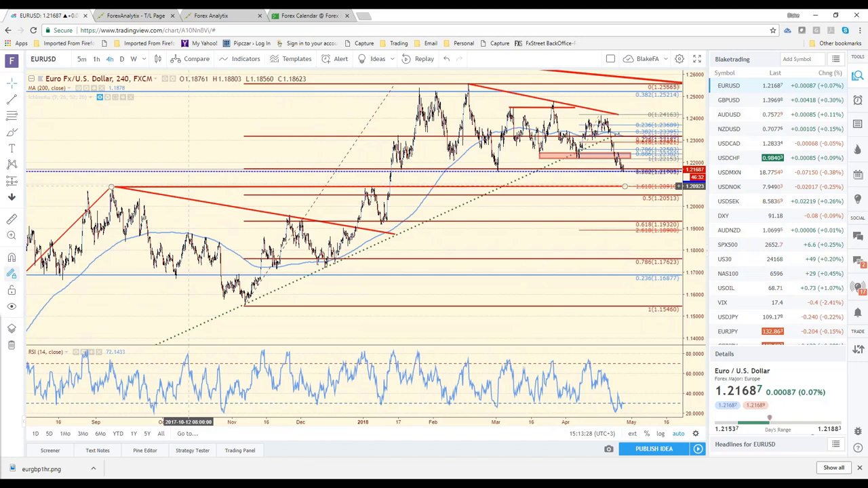
Stretch the red September-high line rightward and mark the latest candles with a yellow highlighter.
{"action": "left_click_drag", "start_coordinate": [188, 187], "coordinate": [210, 186]}
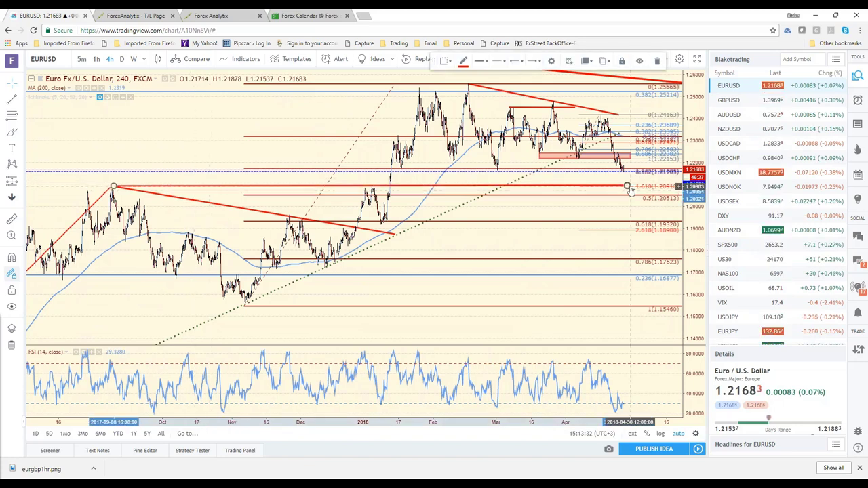
{"action": "left_click_drag", "start_coordinate": [630, 189], "coordinate": [670, 185]}
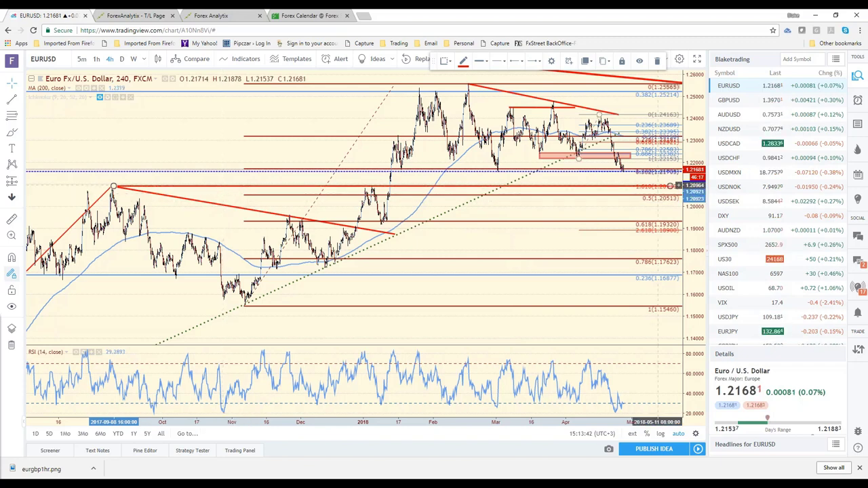
{"action": "scroll", "coordinate": [656, 185], "scroll_direction": "up", "scroll_amount": 2}
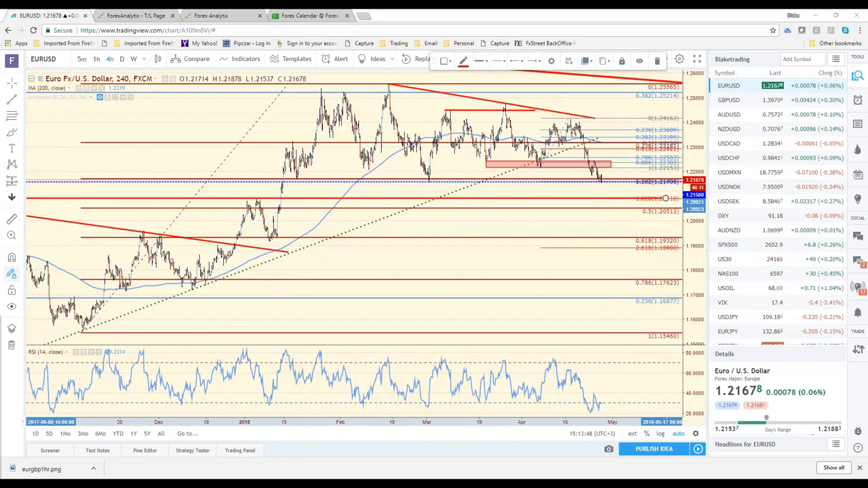
{"action": "left_click_drag", "start_coordinate": [584, 187], "coordinate": [622, 190]}
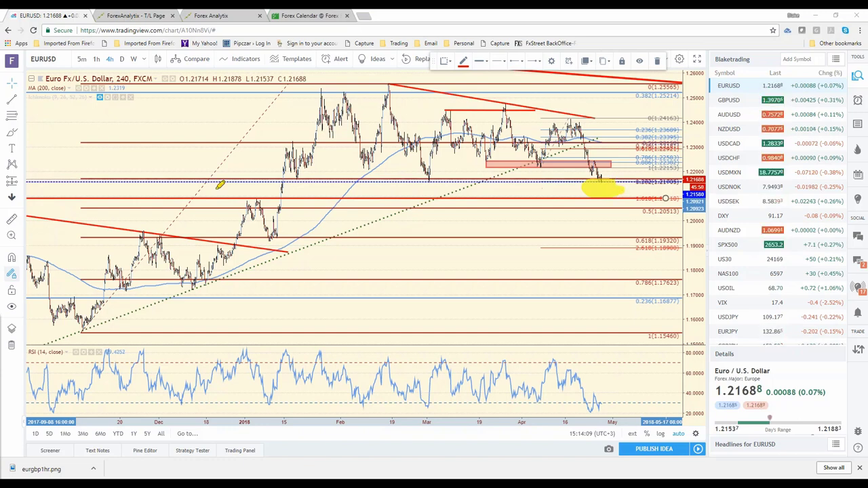
Add one more yellow highlight on EURUSD, then erase all highlighter marks and rezoom the chart.
{"action": "left_click_drag", "start_coordinate": [204, 198], "coordinate": [306, 198]}
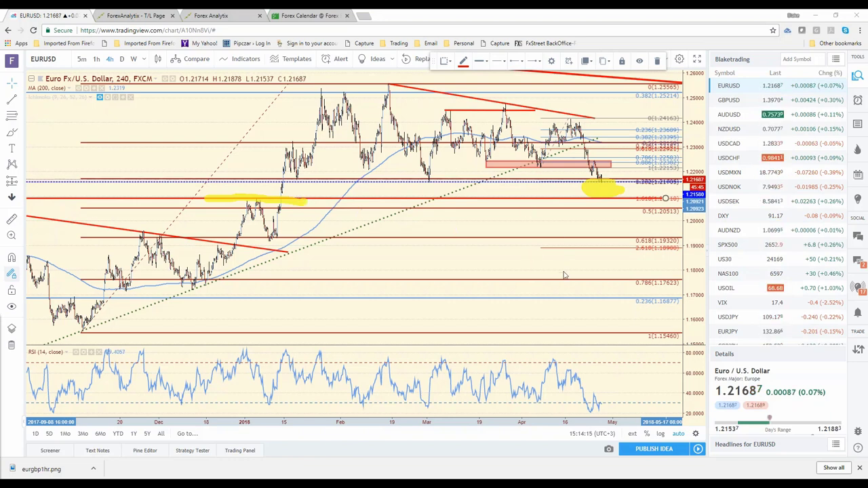
{"action": "key", "text": "e"}
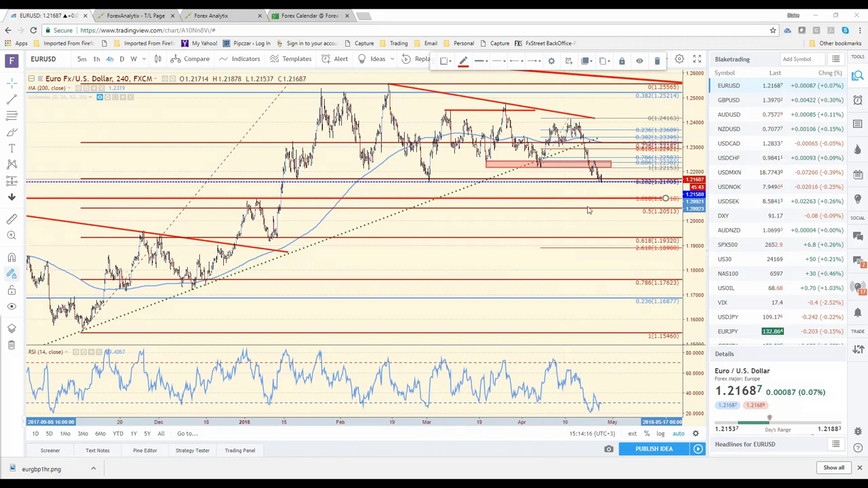
{"action": "mouse_move", "coordinate": [600, 188]}
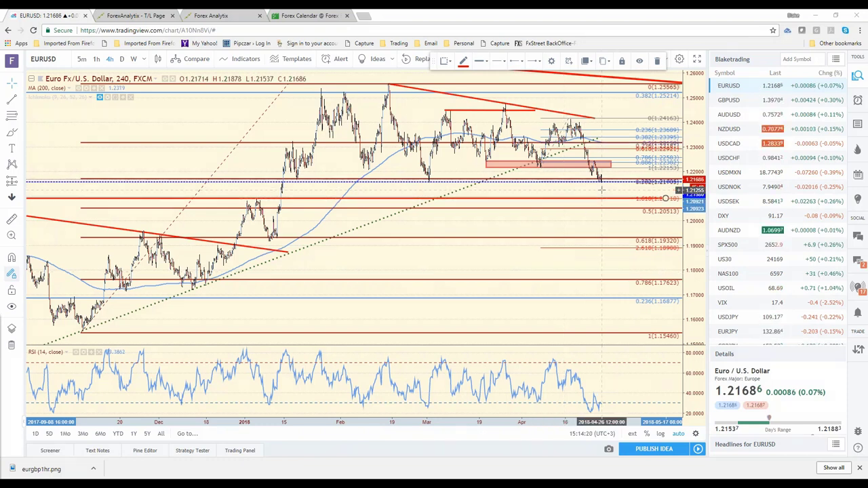
{"action": "scroll", "coordinate": [600, 190], "scroll_direction": "down", "scroll_amount": 3}
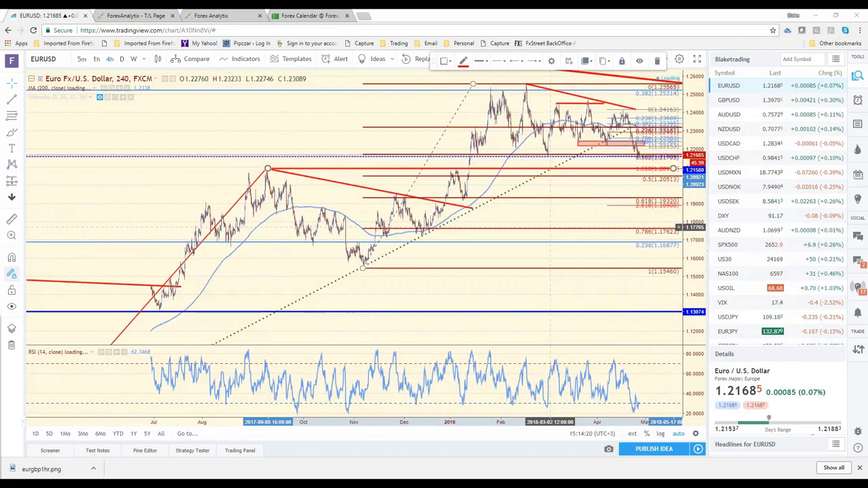
{"action": "scroll", "coordinate": [549, 227], "scroll_direction": "up", "scroll_amount": 2}
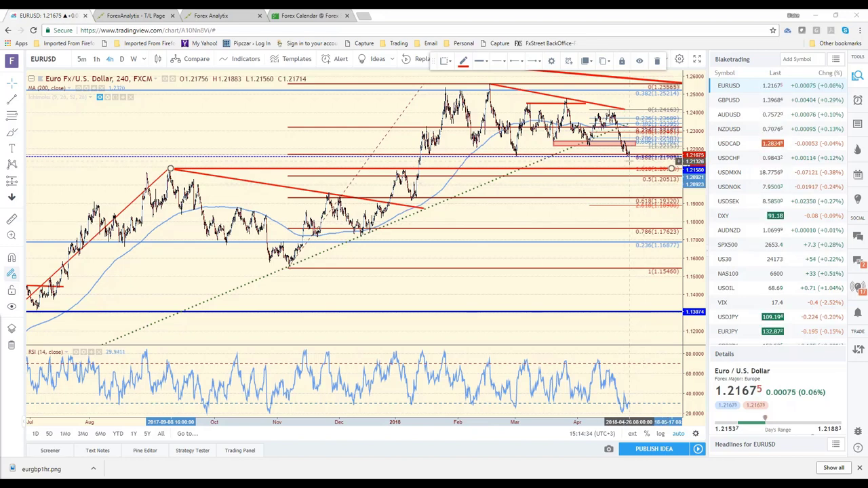
{"action": "mouse_move", "coordinate": [730, 216]}
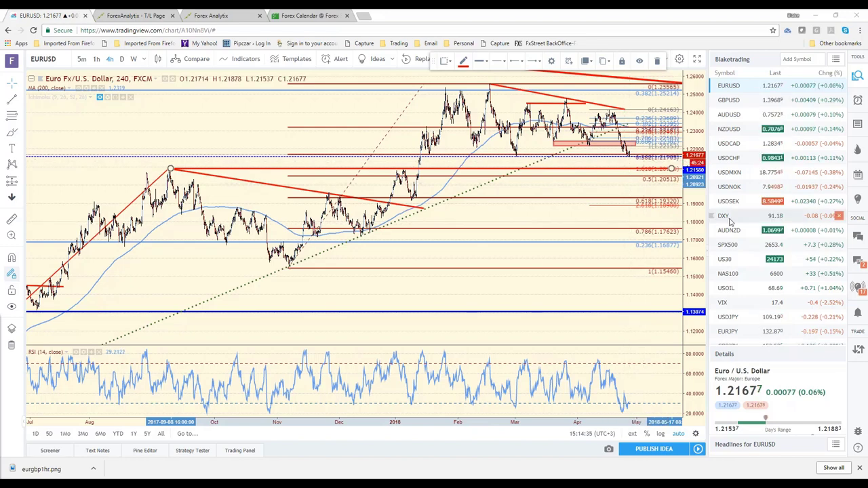
Switch to the US Dollar Index (DXY) 4-hour chart and zoom in and back out.
{"action": "left_click", "coordinate": [724, 217]}
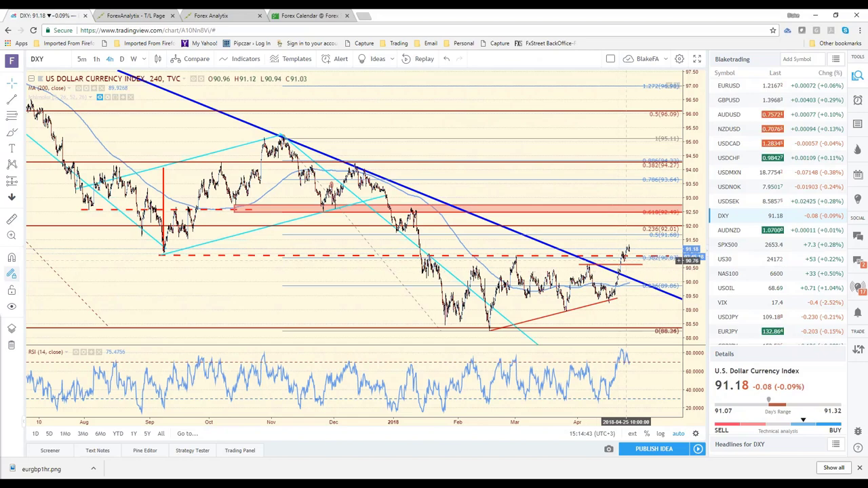
{"action": "scroll", "coordinate": [626, 260], "scroll_direction": "up", "scroll_amount": 5}
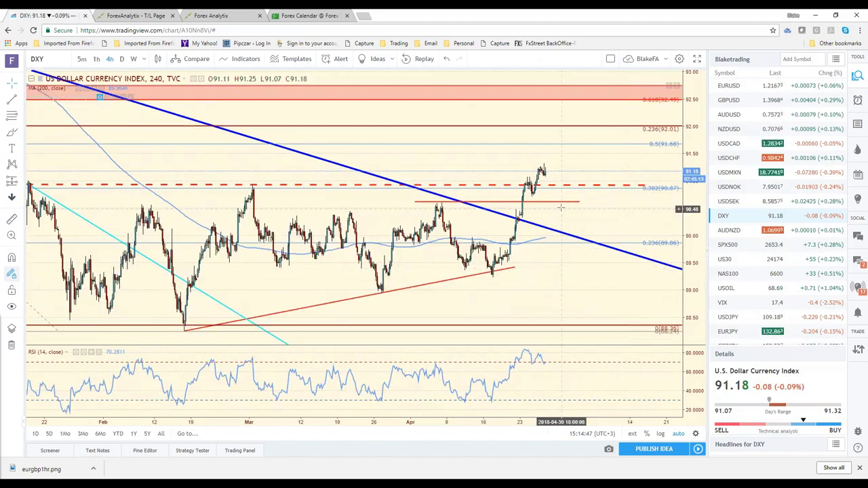
{"action": "scroll", "coordinate": [561, 207], "scroll_direction": "down", "scroll_amount": 3}
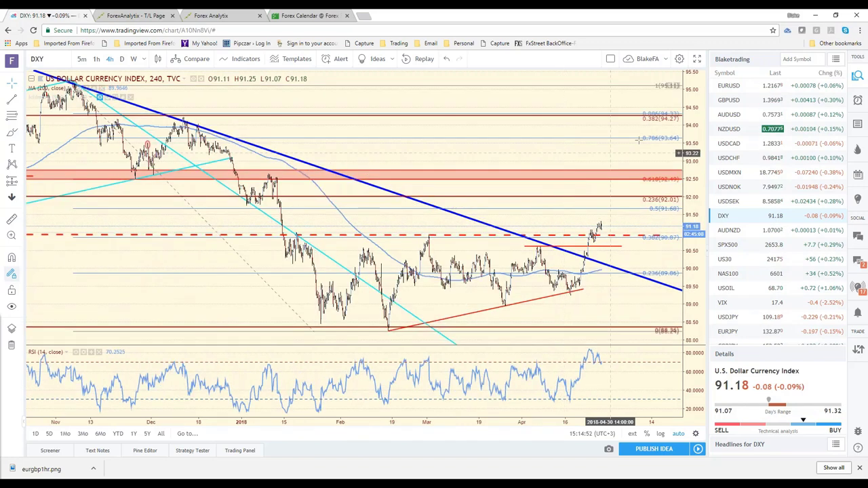
Switch to the GBPUSD 4-hour chart and zoom out to show several months.
{"action": "left_click", "coordinate": [733, 100]}
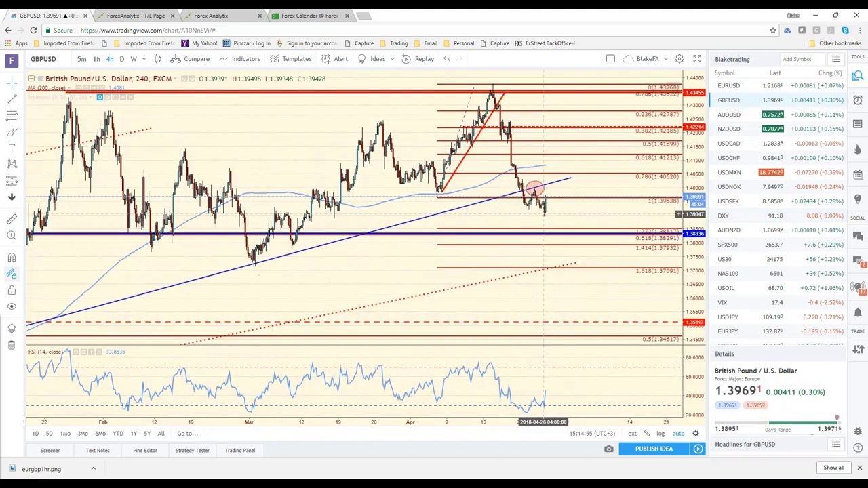
{"action": "scroll", "coordinate": [543, 214], "scroll_direction": "down", "scroll_amount": 3}
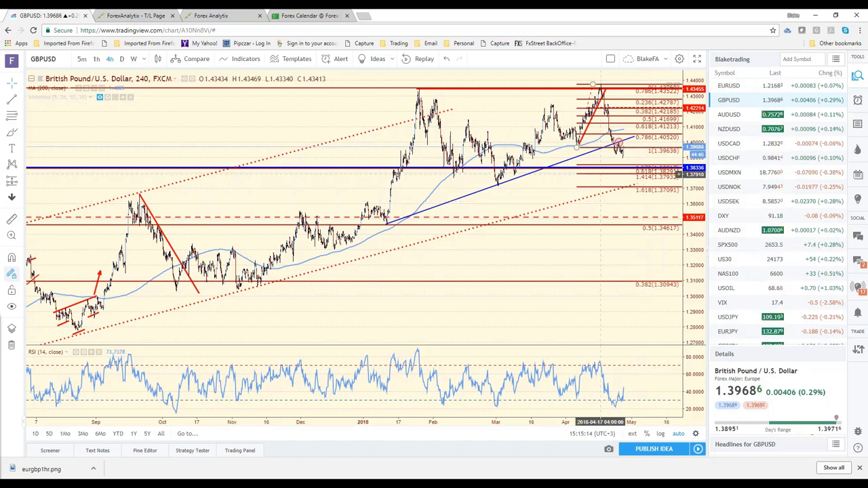
Open AUDUSD on weekly candles, zoom into 2014–2020, then step down to NZDUSD.
{"action": "left_click", "coordinate": [724, 117]}
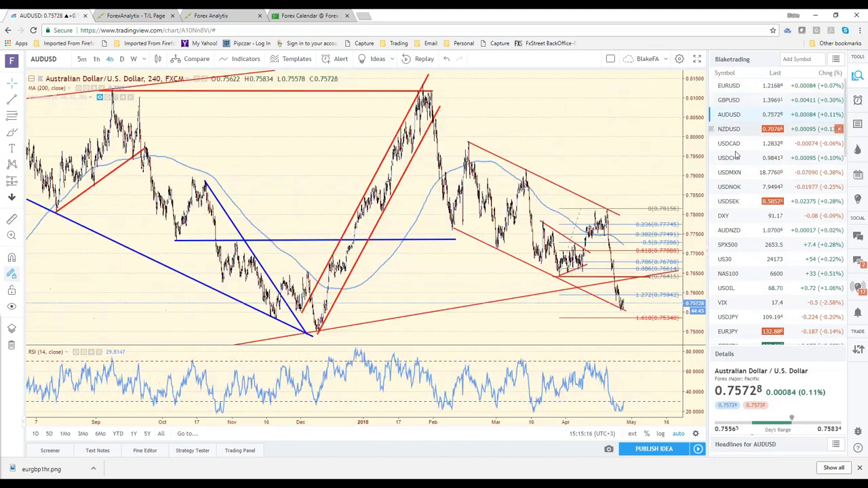
{"action": "left_click", "coordinate": [122, 59]}
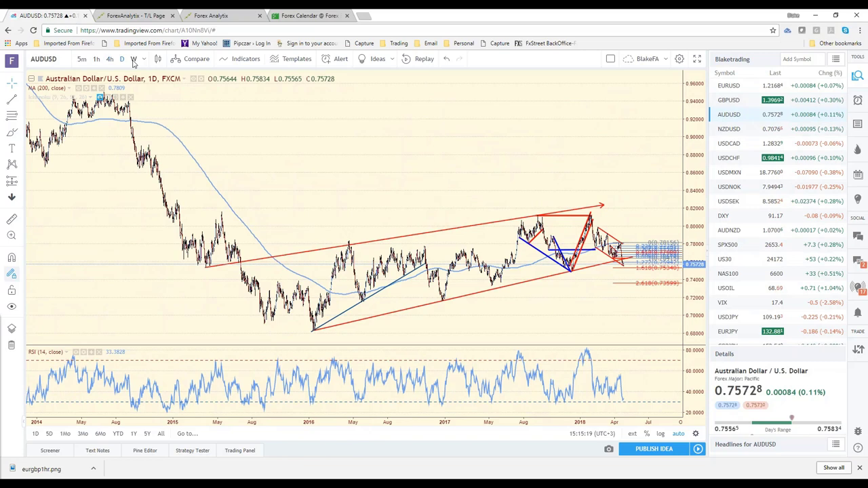
{"action": "left_click", "coordinate": [134, 59]}
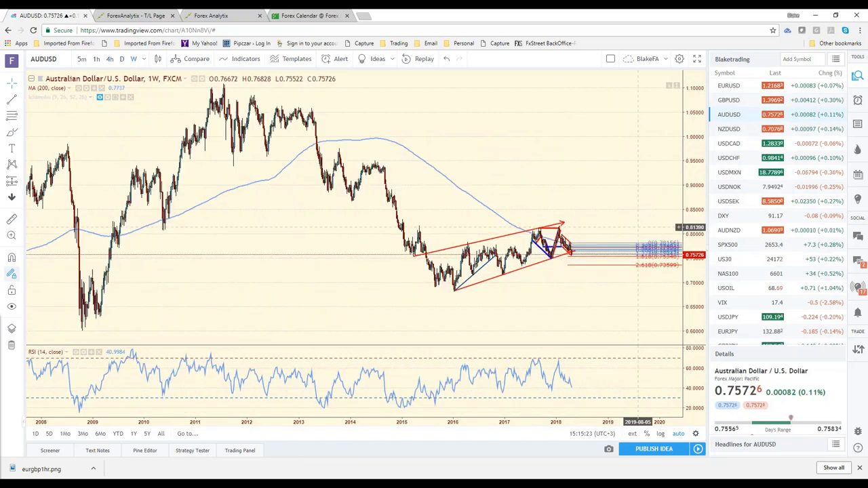
{"action": "scroll", "coordinate": [500, 294], "scroll_direction": "up", "scroll_amount": 3}
{"action": "mouse_move", "coordinate": [773, 157]}
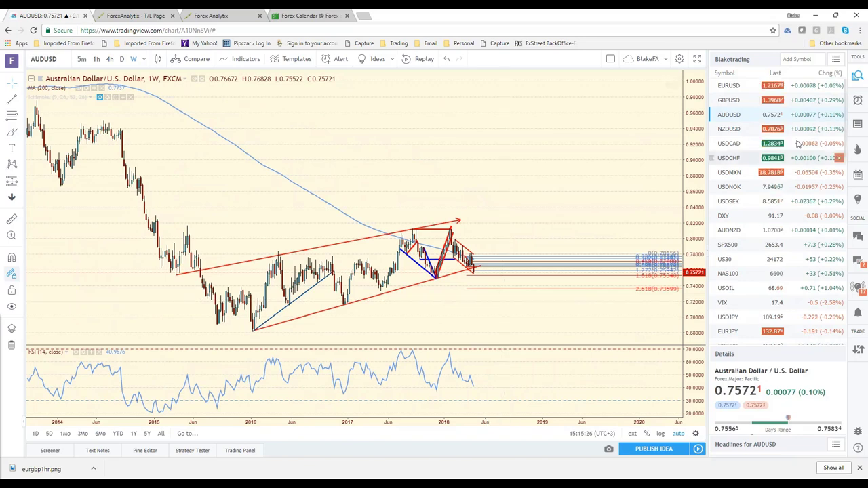
{"action": "key", "text": "Down"}
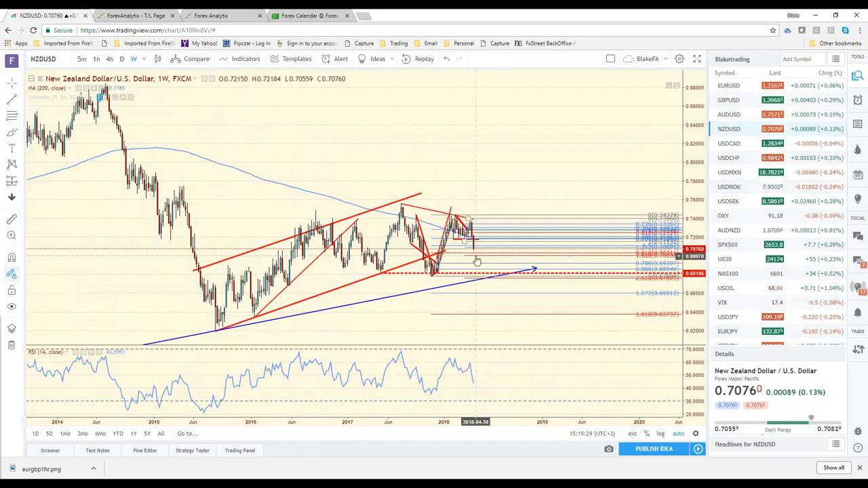
Zoom the NZDUSD weekly chart in and out, then switch to USDCAD.
{"action": "scroll", "coordinate": [476, 261], "scroll_direction": "up", "scroll_amount": 3}
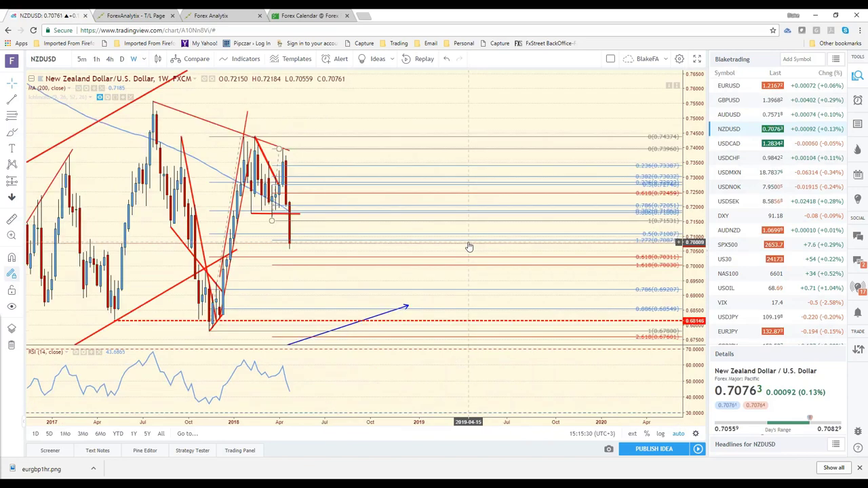
{"action": "scroll", "coordinate": [468, 246], "scroll_direction": "down", "scroll_amount": 2}
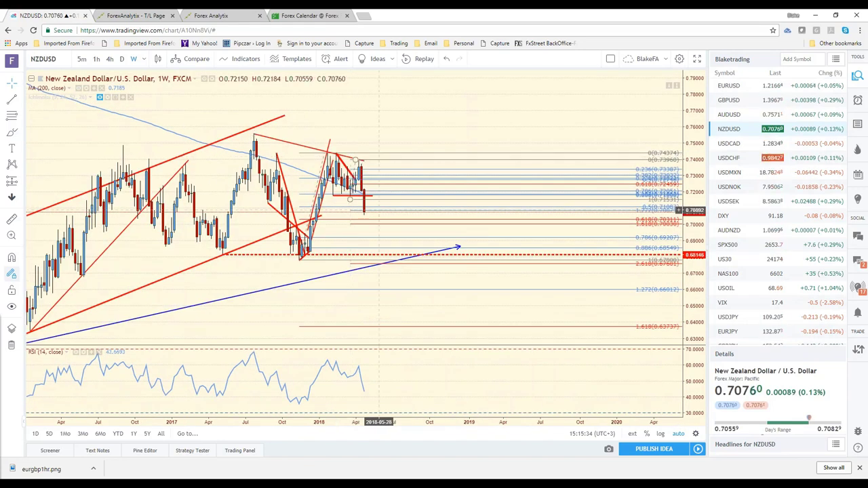
{"action": "left_click", "coordinate": [753, 146]}
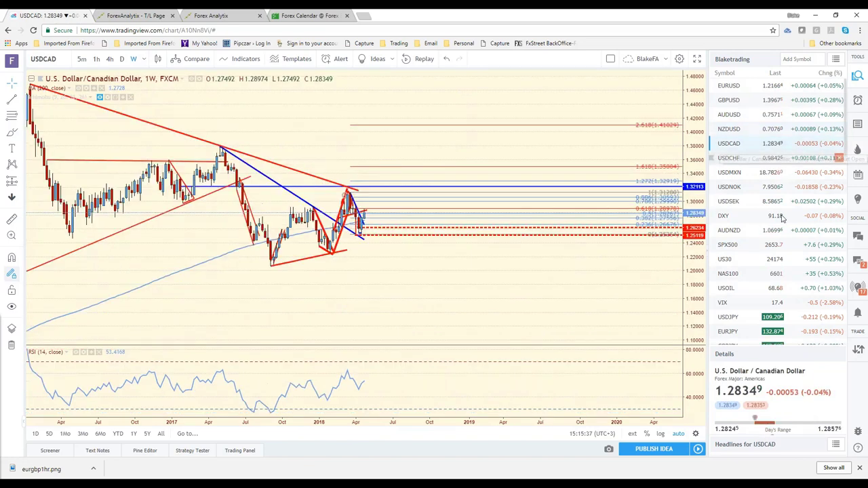
Zoom the USDCAD chart, switch it to daily candles, then open USDMXN.
{"action": "scroll", "coordinate": [257, 355], "scroll_direction": "up", "scroll_amount": 3}
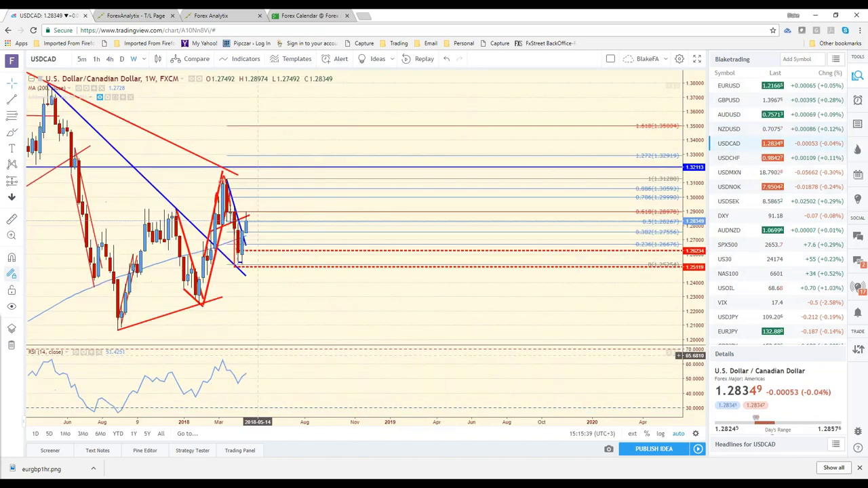
{"action": "scroll", "coordinate": [257, 355], "scroll_direction": "down", "scroll_amount": 5}
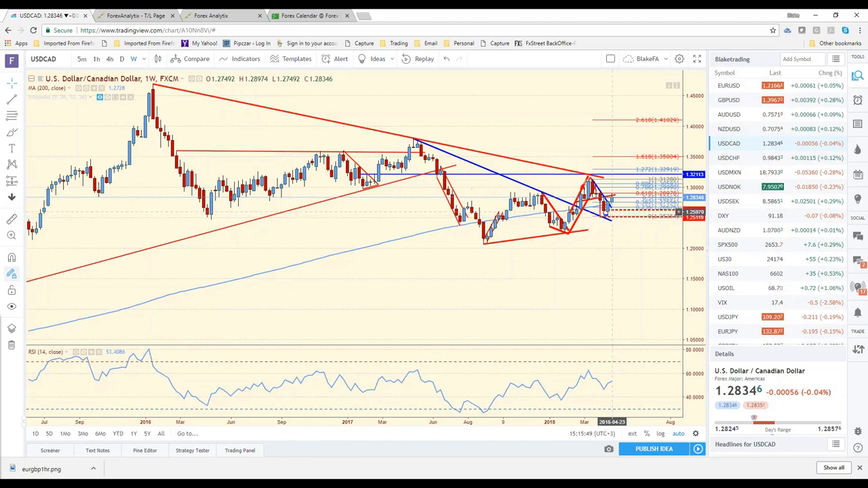
{"action": "left_click", "coordinate": [123, 59]}
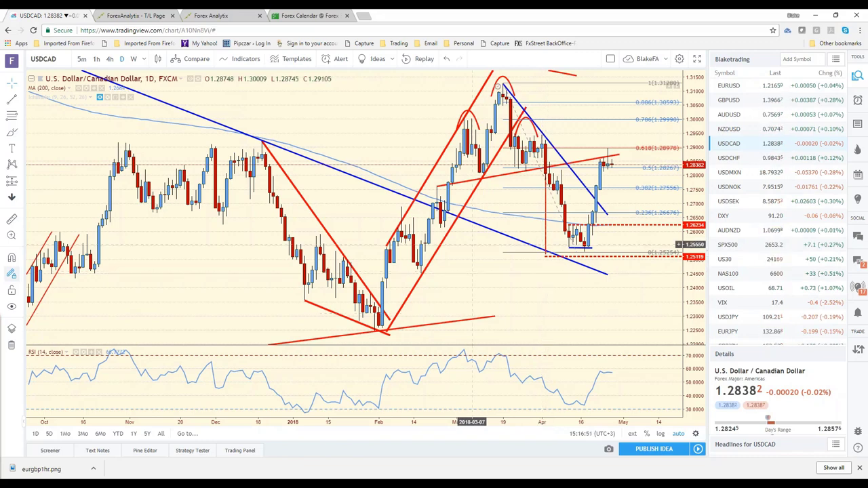
{"action": "left_click", "coordinate": [730, 175]}
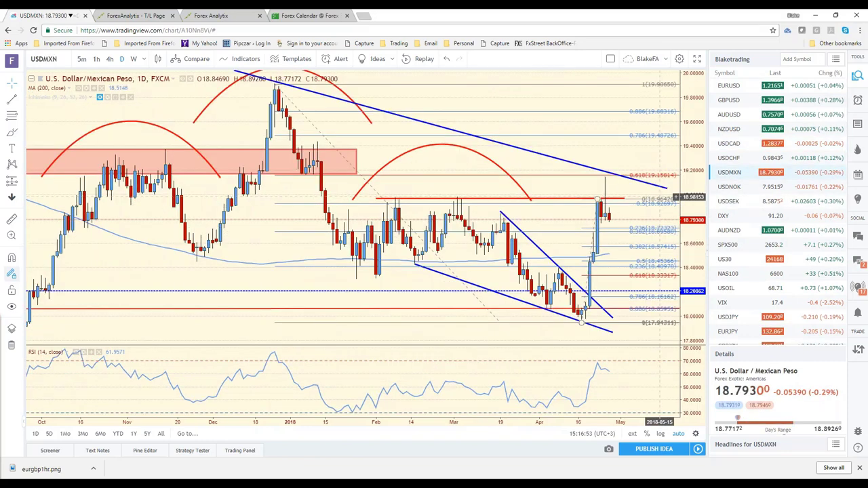
Switch back to the USDCAD daily chart from the watchlist.
{"action": "left_click", "coordinate": [741, 145]}
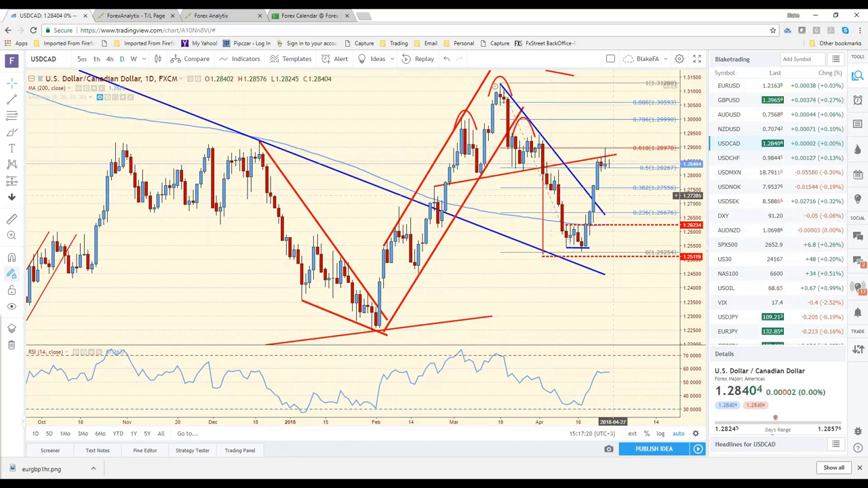
Open the USDCHF daily chart and zoom in on the recent rally.
{"action": "left_click", "coordinate": [723, 159]}
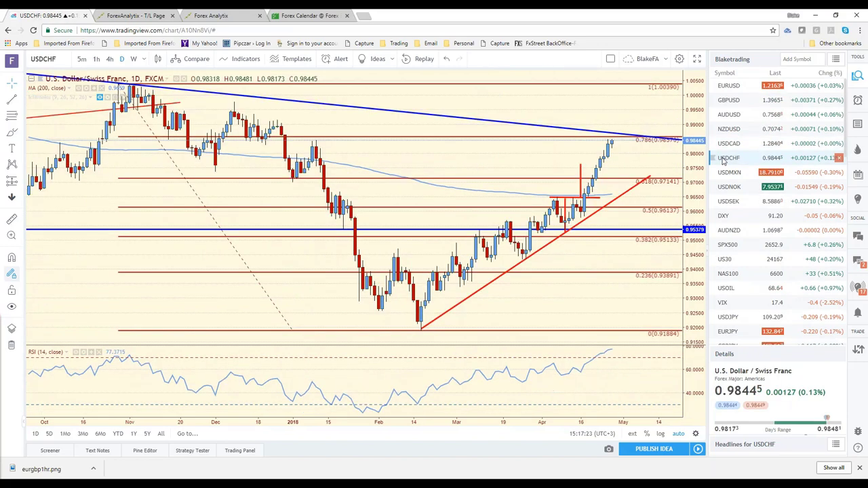
{"action": "scroll", "coordinate": [612, 253], "scroll_direction": "down", "scroll_amount": 3}
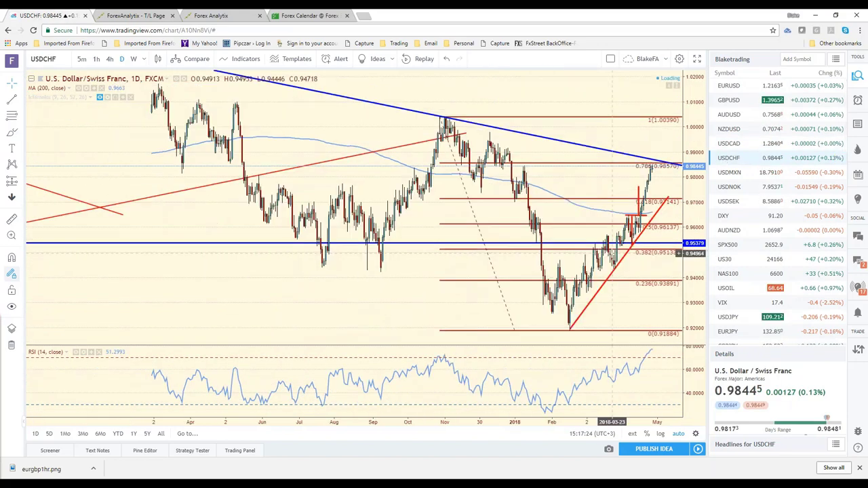
{"action": "scroll", "coordinate": [614, 253], "scroll_direction": "down", "scroll_amount": 2}
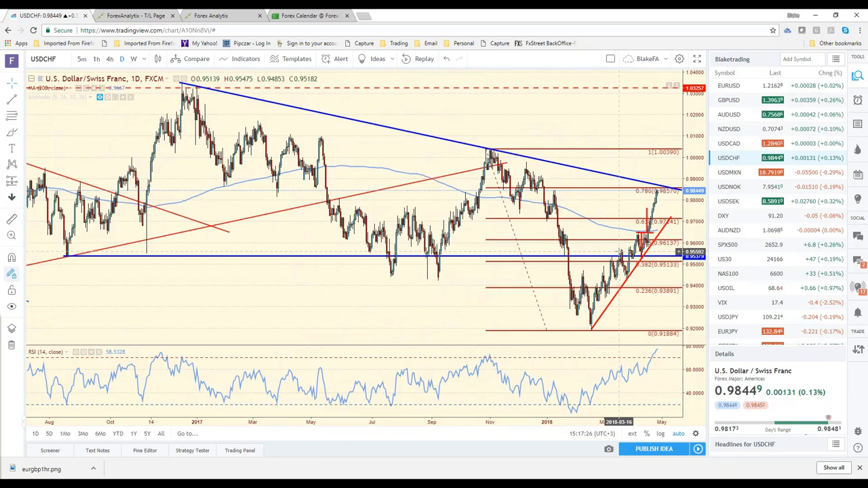
{"action": "scroll", "coordinate": [619, 253], "scroll_direction": "up", "scroll_amount": 3}
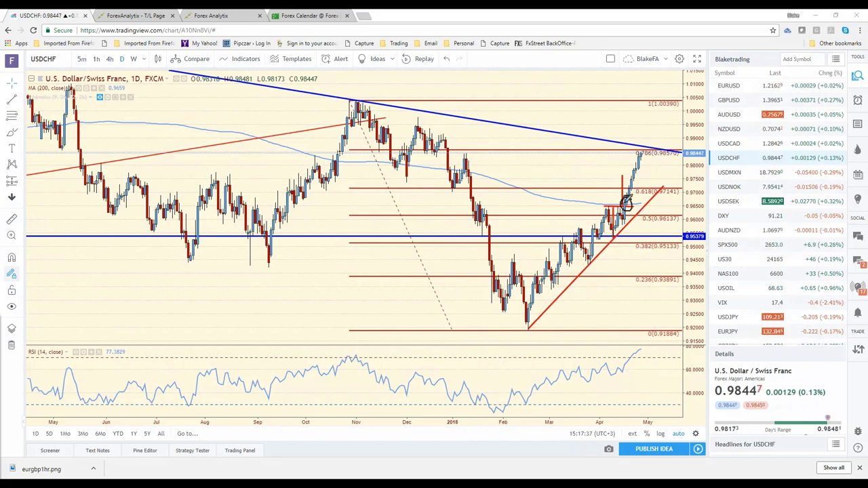
Sketch freehand marks on the rally toward 0.786, then undo and erase them all.
{"action": "mouse_move", "coordinate": [630, 197]}
{"action": "left_mouse_down"}
{"action": "mouse_move", "coordinate": [648, 137]}
{"action": "mouse_move", "coordinate": [641, 151]}
{"action": "left_mouse_up"}
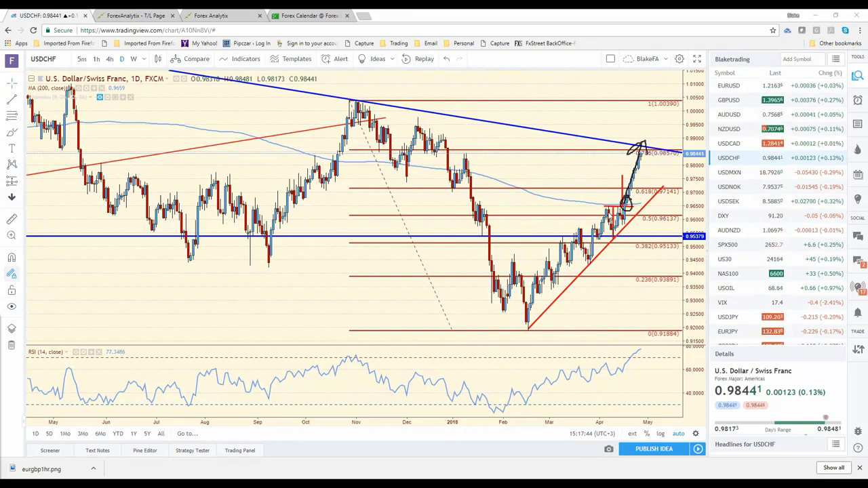
{"action": "key", "text": "Escape"}
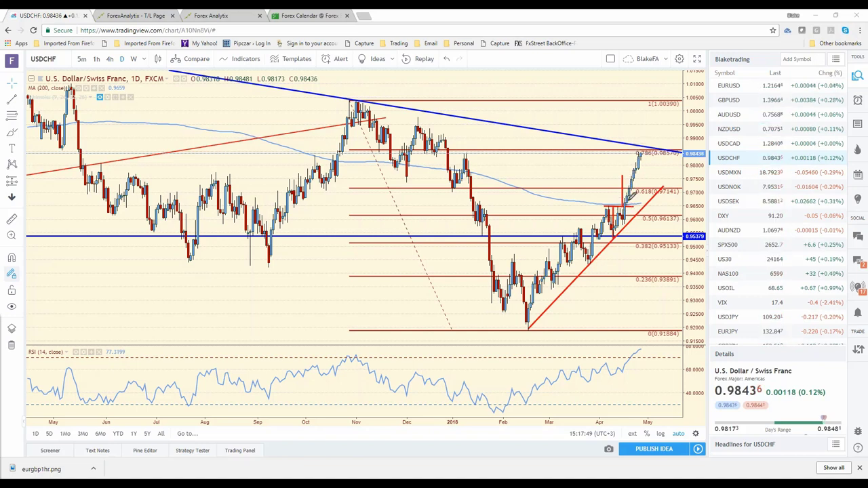
{"action": "left_click_drag", "start_coordinate": [630, 191], "coordinate": [628, 195]}
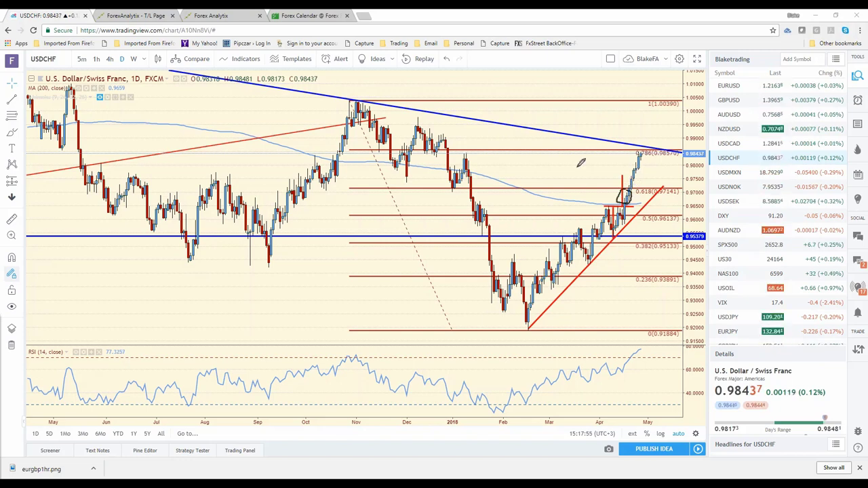
{"action": "key", "text": "ctrl+z"}
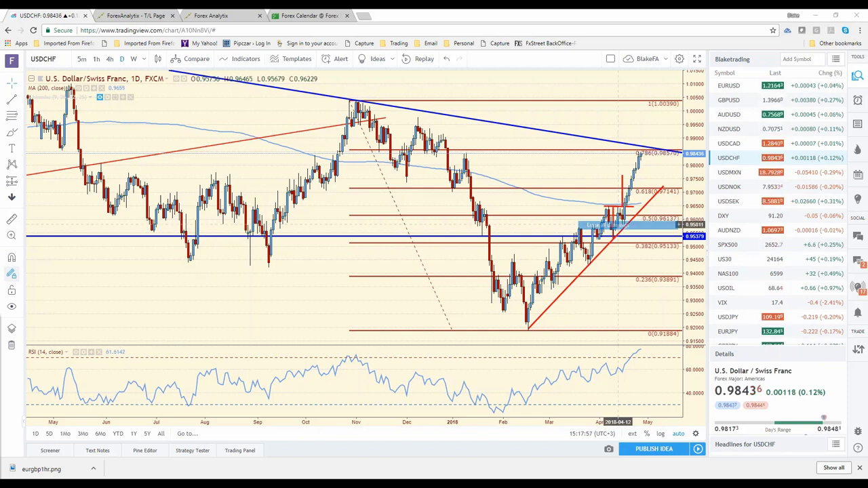
{"action": "left_click_drag", "start_coordinate": [627, 175], "coordinate": [634, 160]}
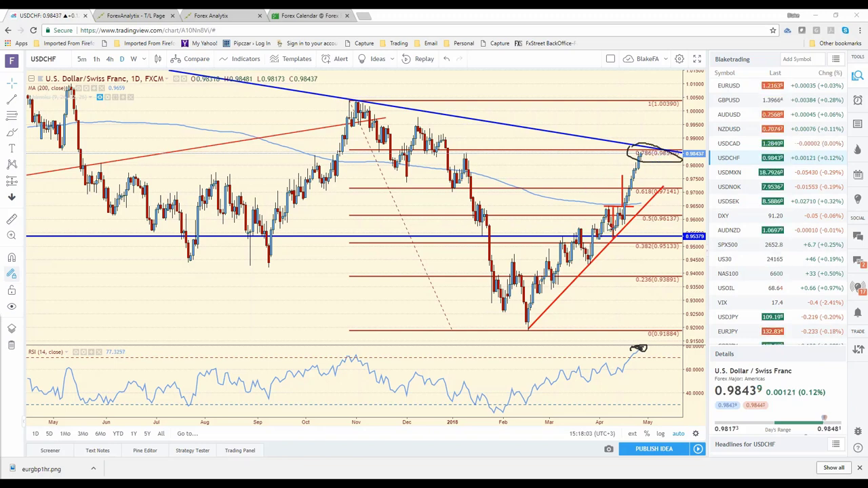
{"action": "key", "text": "e"}
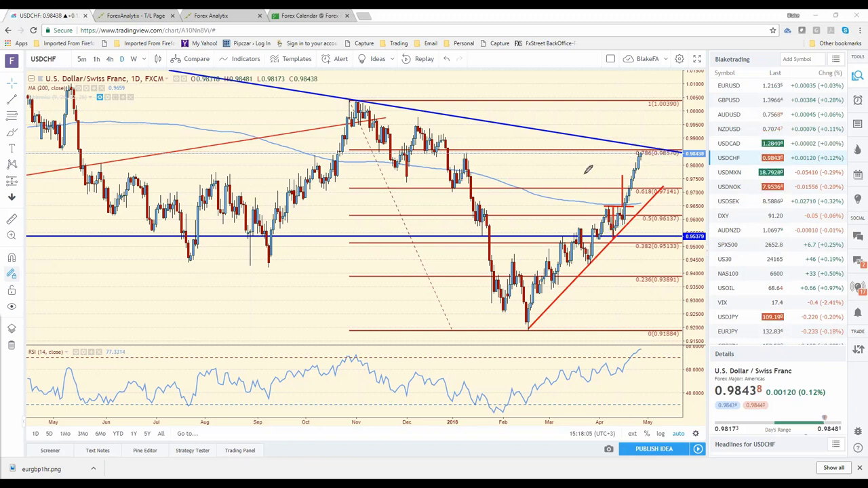
{"action": "key", "text": "Escape"}
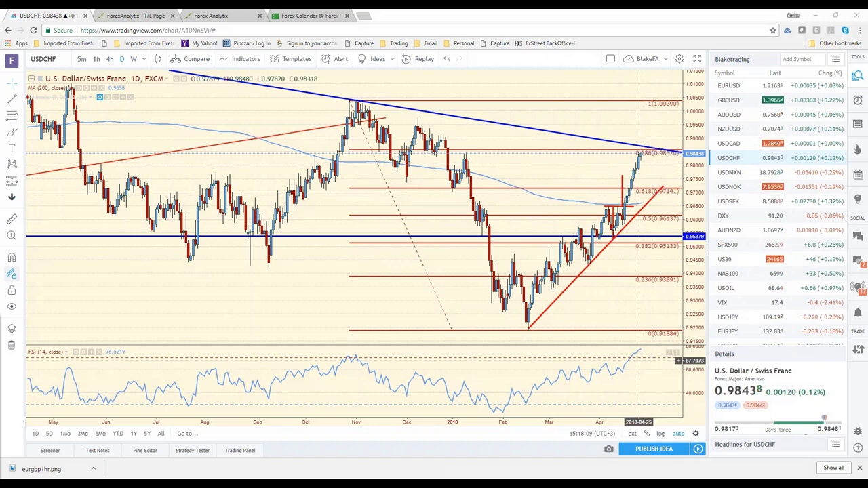
{"action": "scroll", "coordinate": [639, 359], "scroll_direction": "down", "scroll_amount": 2}
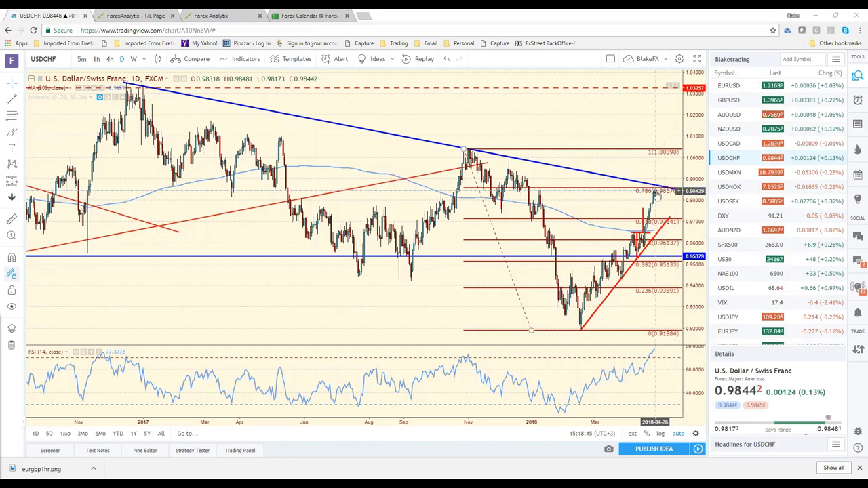
{"action": "mouse_move", "coordinate": [760, 187]}
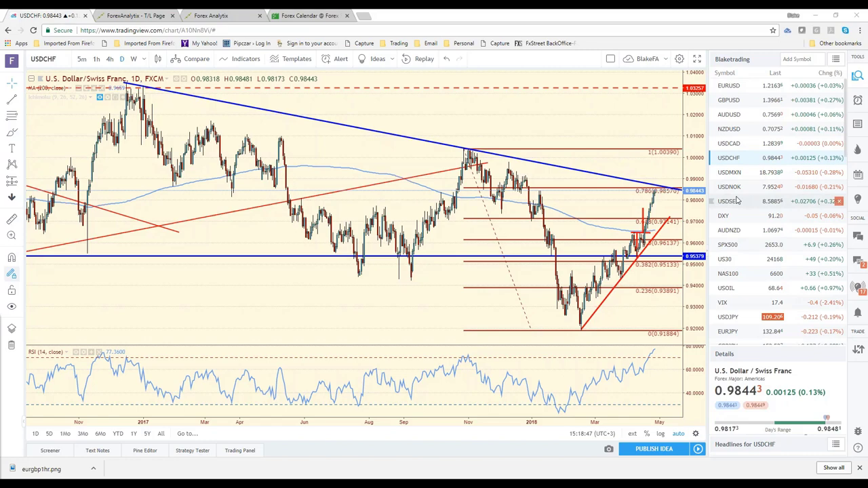
Open the USDSEK chart and set the interval to 5 minutes.
{"action": "left_click", "coordinate": [738, 201]}
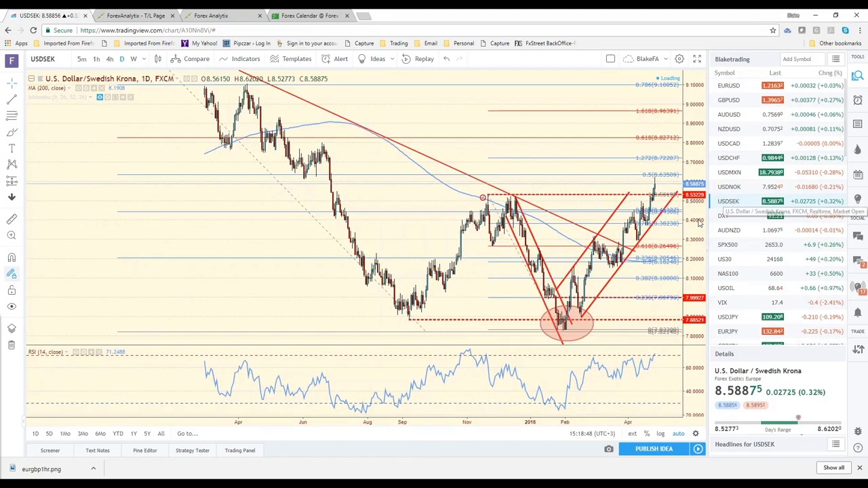
{"action": "scroll", "coordinate": [575, 297], "scroll_direction": "up", "scroll_amount": 3}
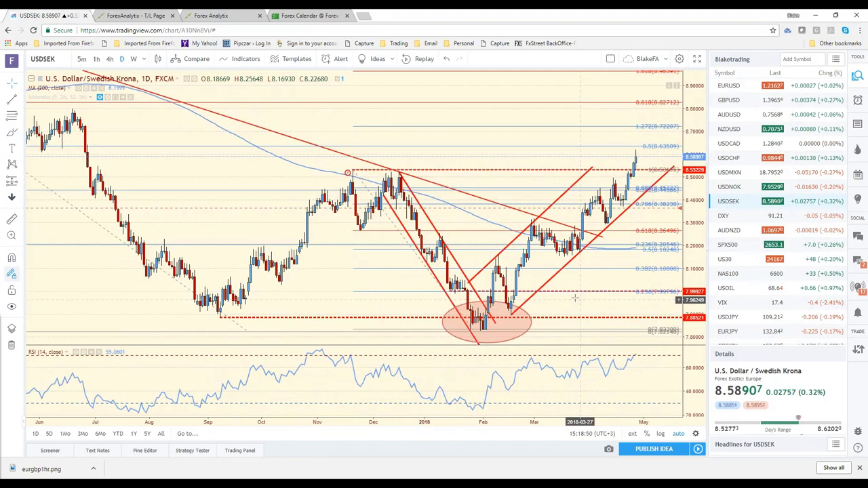
{"action": "key", "text": "5"}
{"action": "key", "text": "Return"}
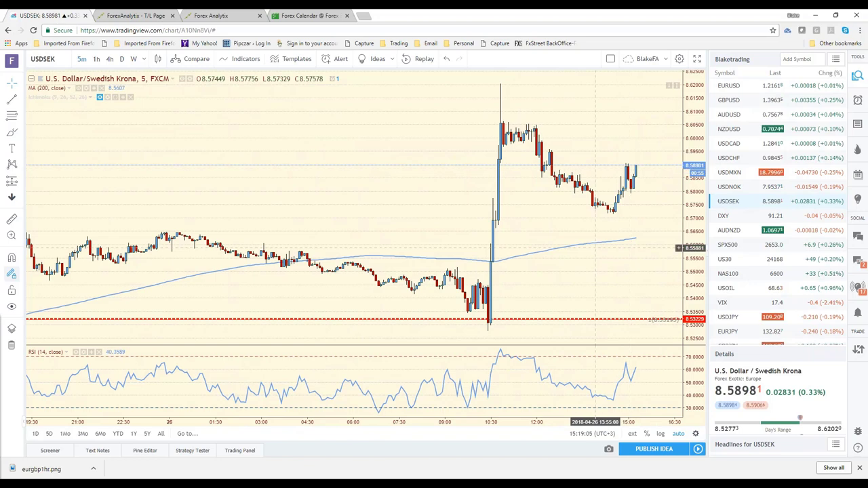
Switch USDSEK to daily candles and zoom out to about two years, back to mid-2016.
{"action": "left_click", "coordinate": [119, 59]}
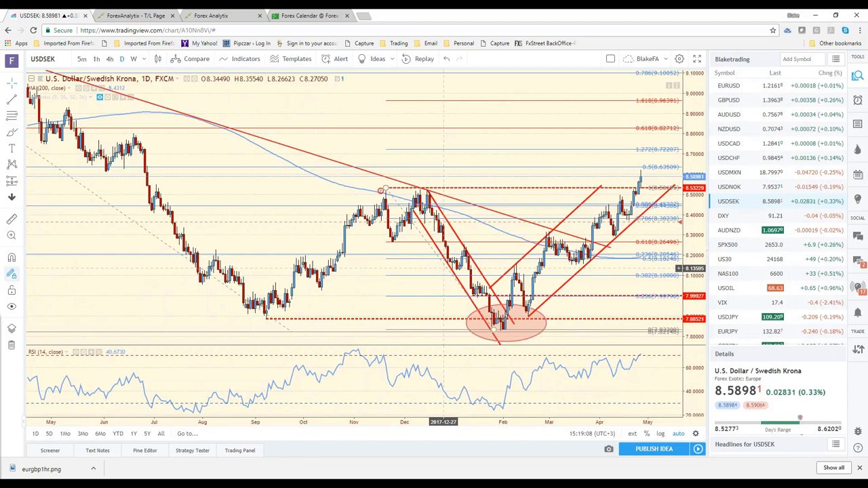
{"action": "scroll", "coordinate": [391, 307], "scroll_direction": "down", "scroll_amount": 3}
{"action": "scroll", "coordinate": [392, 306], "scroll_direction": "right", "scroll_amount": 2}
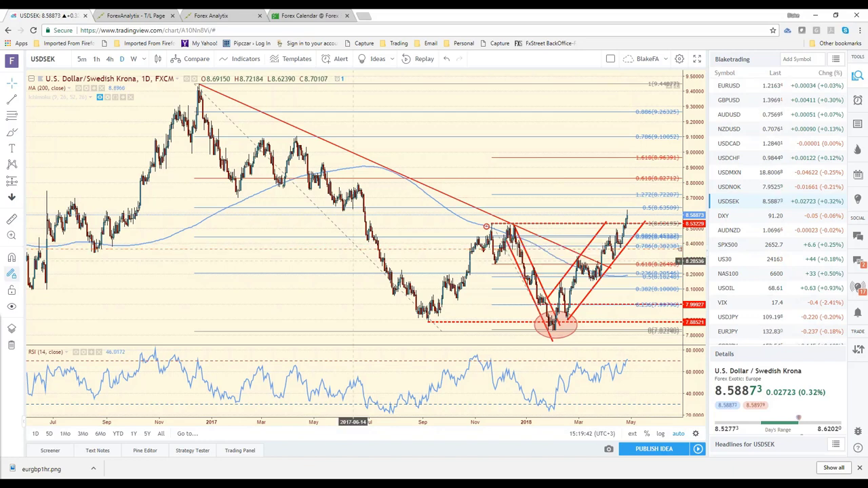
Stop the USDSEK price alert, then switch to the EURUSD daily chart.
{"action": "right_click", "coordinate": [330, 253]}
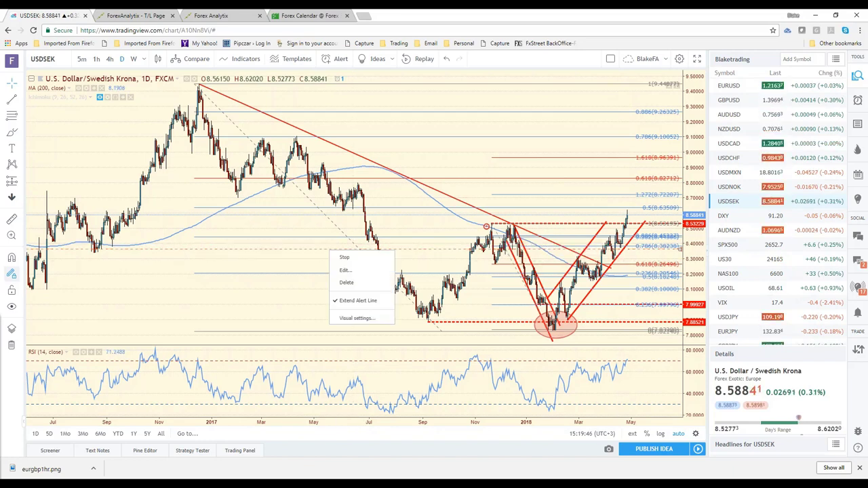
{"action": "left_click", "coordinate": [345, 257]}
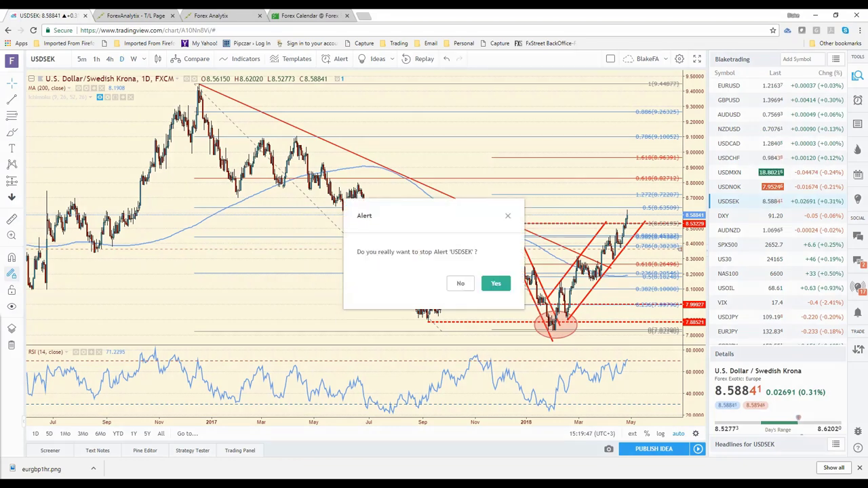
{"action": "key", "text": "Return"}
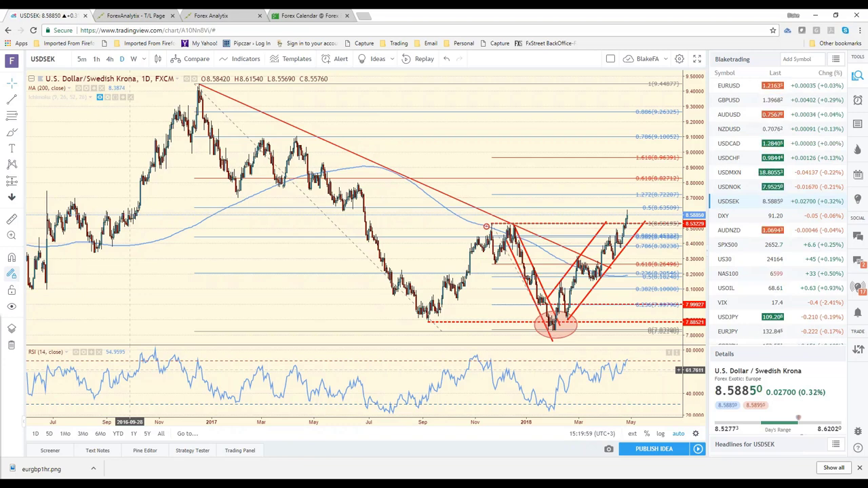
{"action": "mouse_move", "coordinate": [773, 201]}
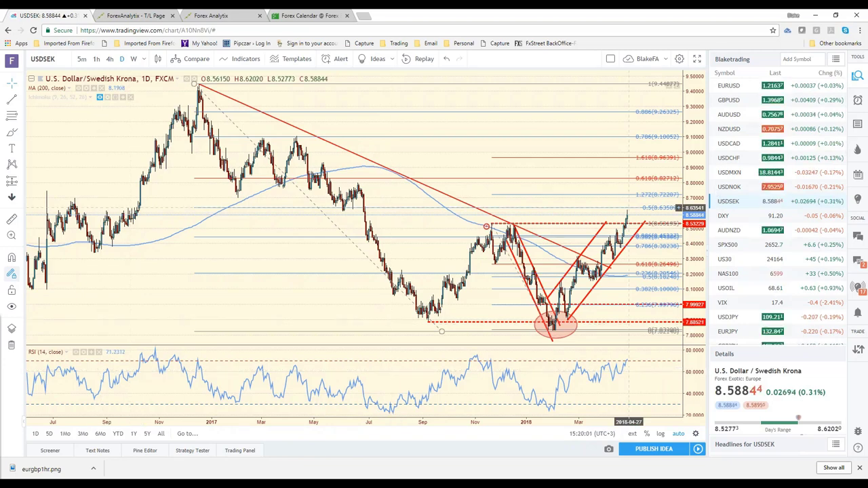
{"action": "left_click", "coordinate": [732, 87]}
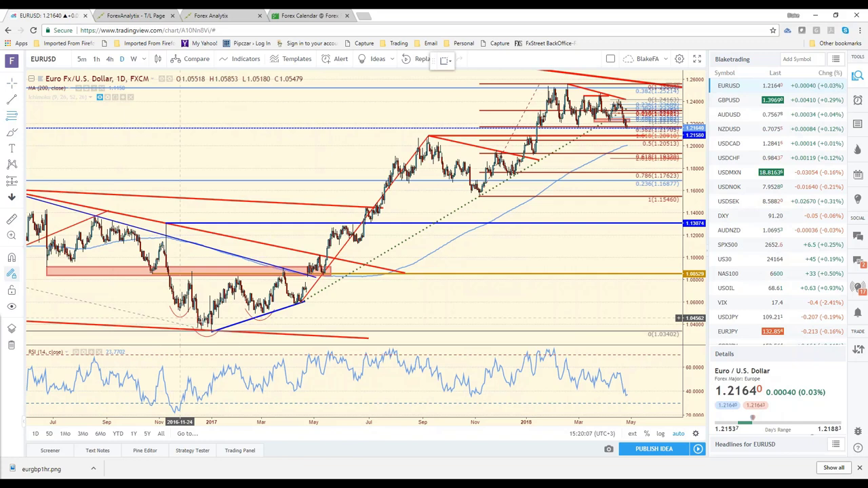
Draw a Fibonacci retracement from the early-2017 low at 1.03308 to the 2018 high, then zoom out.
{"action": "left_click", "coordinate": [212, 331]}
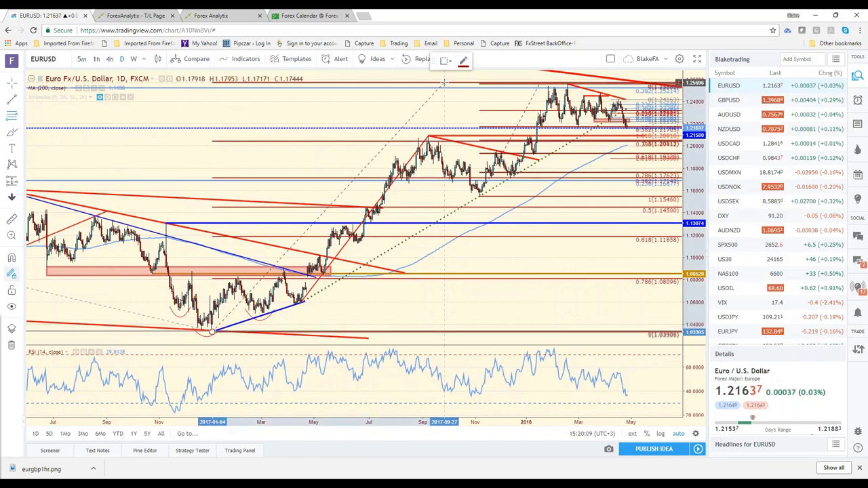
{"action": "left_click", "coordinate": [444, 84]}
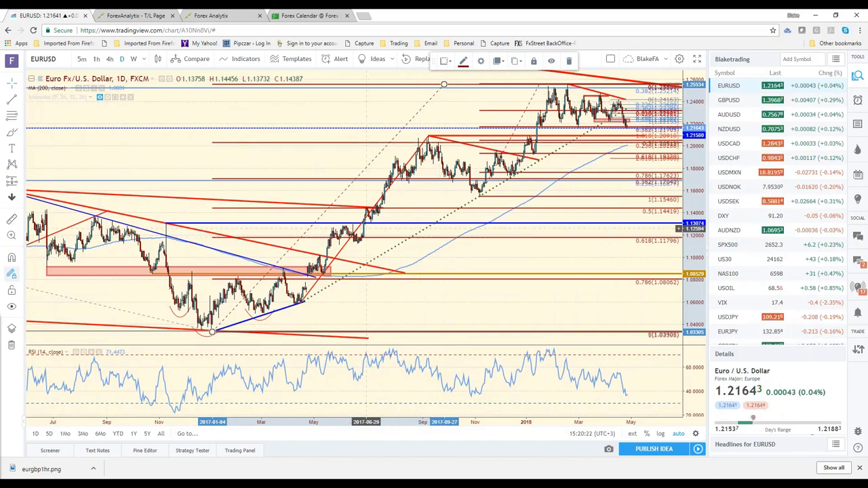
{"action": "scroll", "coordinate": [366, 229], "scroll_direction": "down", "scroll_amount": 3}
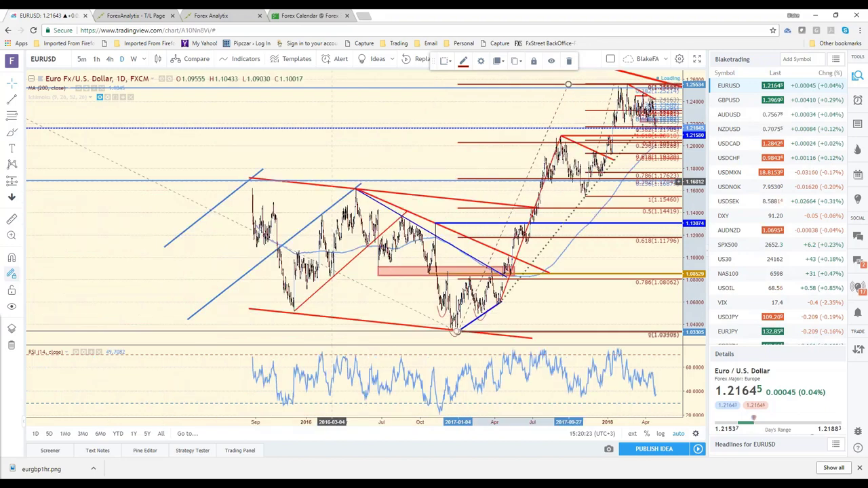
{"action": "scroll", "coordinate": [380, 230], "scroll_direction": "down", "scroll_amount": 3}
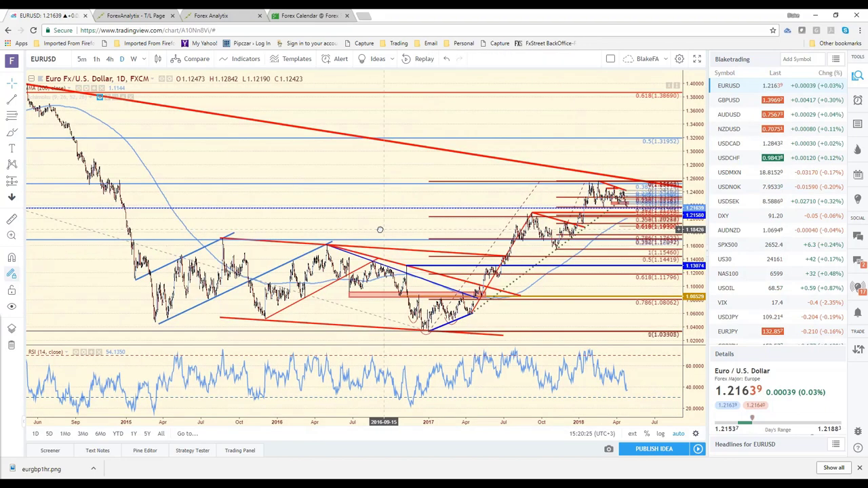
{"action": "left_click_drag", "start_coordinate": [380, 230], "coordinate": [103, 146]}
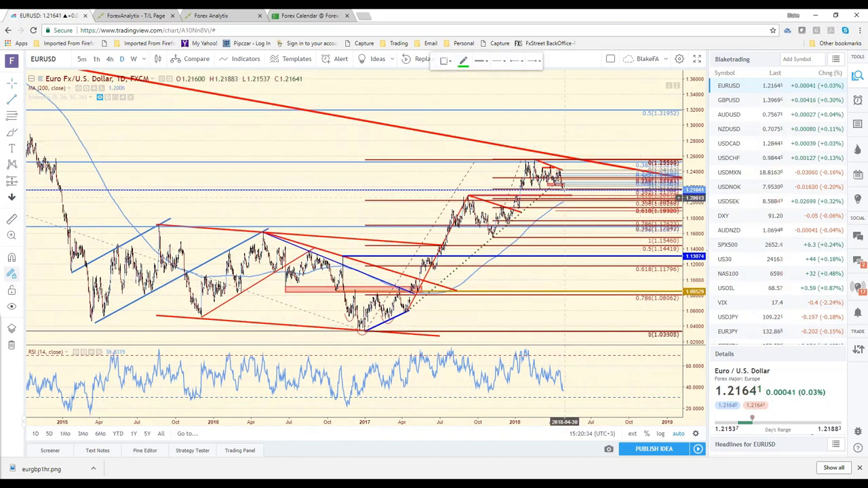
Sketch a projection path dipping near 1.17 and rising toward 1.31, then delete it.
{"action": "left_click", "coordinate": [562, 187]}
{"action": "left_click", "coordinate": [584, 226]}
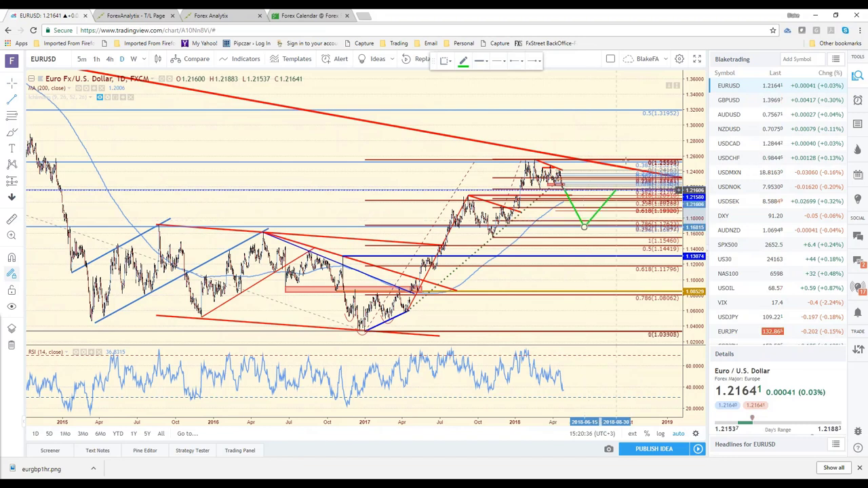
{"action": "left_click", "coordinate": [655, 115]}
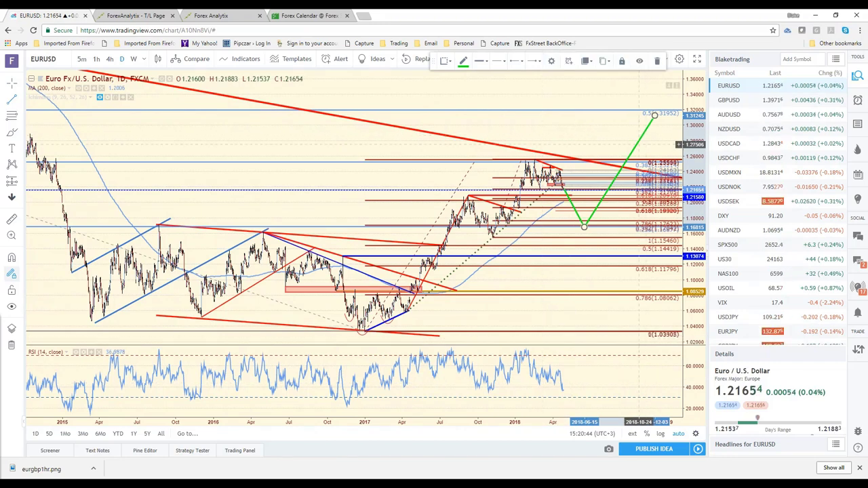
{"action": "key", "text": "Delete"}
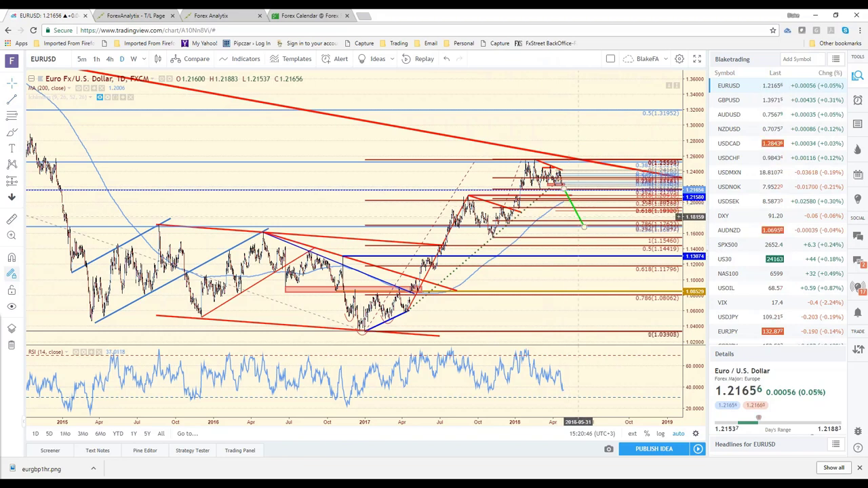
{"action": "left_click", "coordinate": [583, 226]}
{"action": "key", "text": "Delete"}
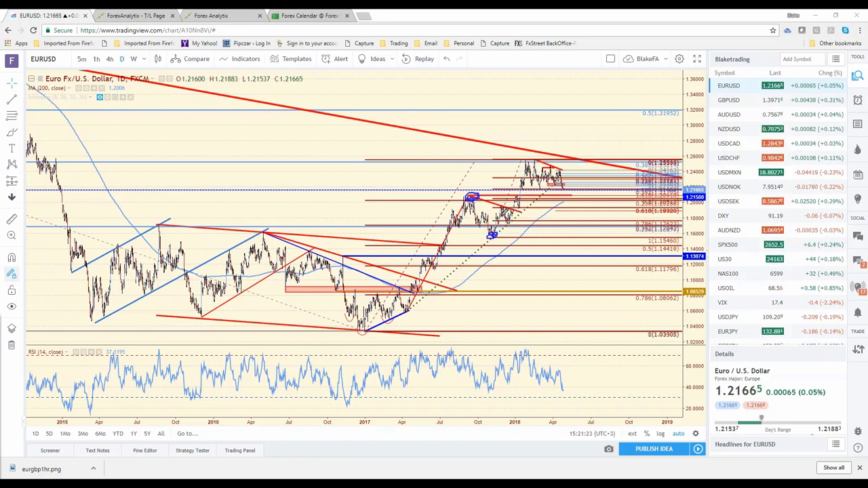
Brush blue circles on the swing and 2018 highs and the 1.17 support, plus a dip-then-rally arrow.
{"action": "left_click_drag", "start_coordinate": [535, 155], "coordinate": [549, 164]}
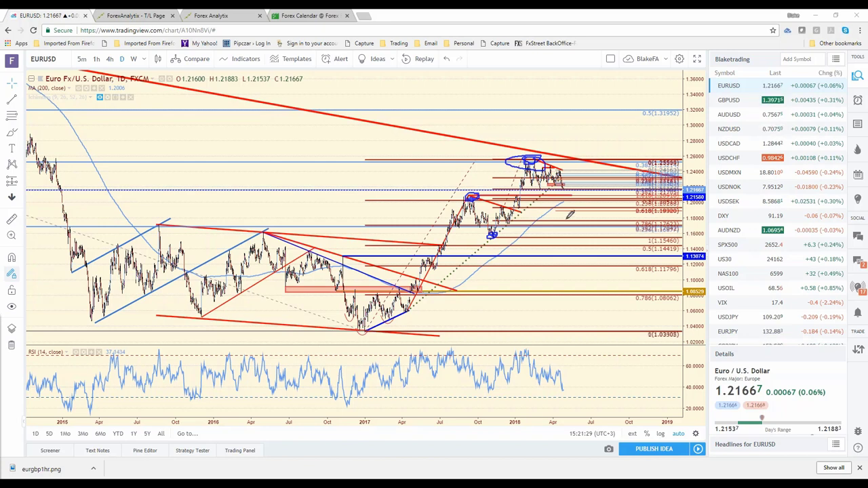
{"action": "left_click_drag", "start_coordinate": [565, 219], "coordinate": [569, 222]}
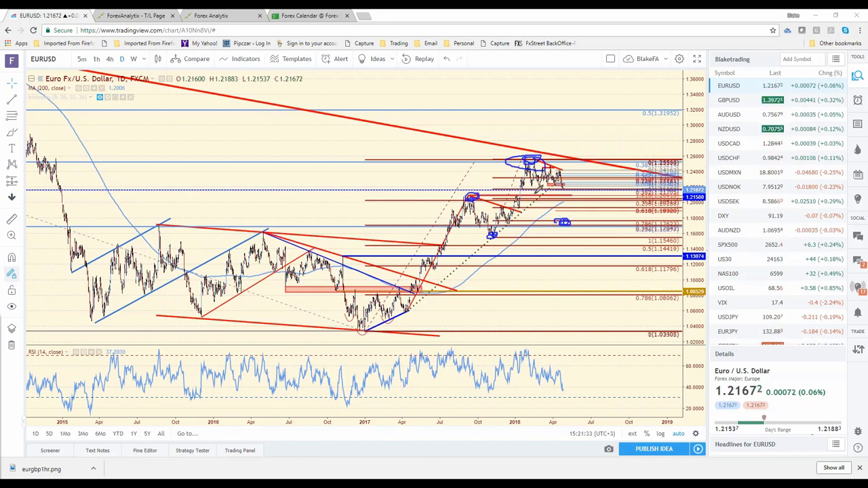
{"action": "left_click_drag", "start_coordinate": [494, 190], "coordinate": [563, 166]}
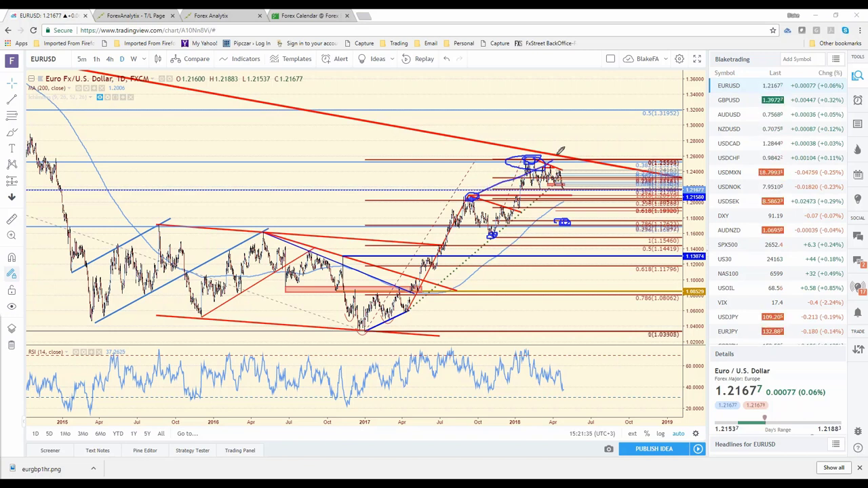
{"action": "left_click_drag", "start_coordinate": [556, 221], "coordinate": [584, 209]}
{"action": "mouse_move", "coordinate": [557, 177]}
{"action": "left_mouse_down"}
{"action": "mouse_move", "coordinate": [574, 213]}
{"action": "mouse_move", "coordinate": [617, 122]}
{"action": "mouse_move", "coordinate": [614, 146]}
{"action": "left_mouse_up"}
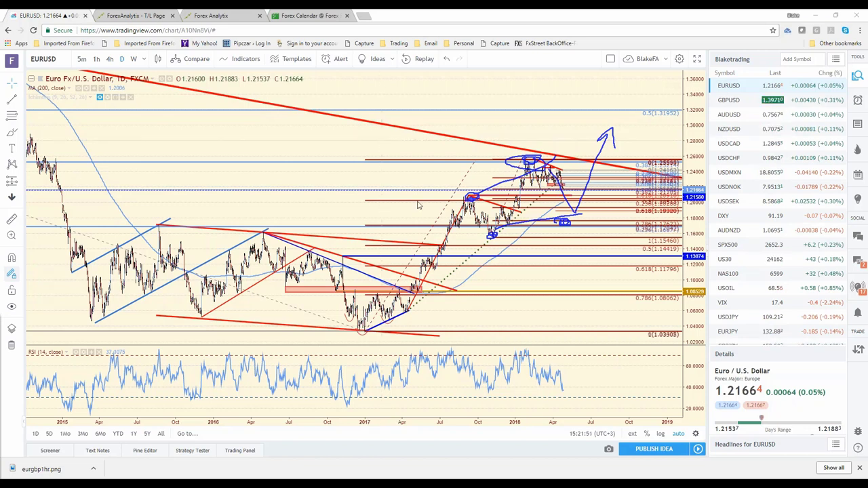
Remove all blue brush markups and zoom in on the 2016–2018 daily candles.
{"action": "key", "text": "ctrl+shift+c"}
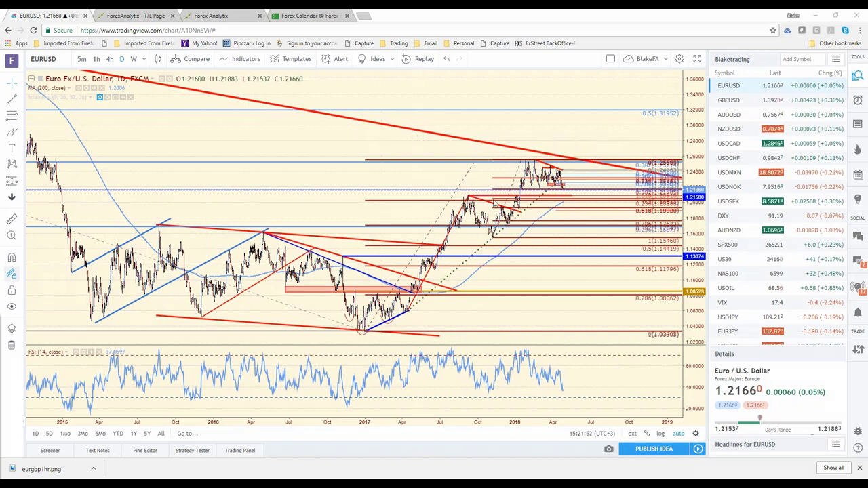
{"action": "left_click", "coordinate": [493, 190]}
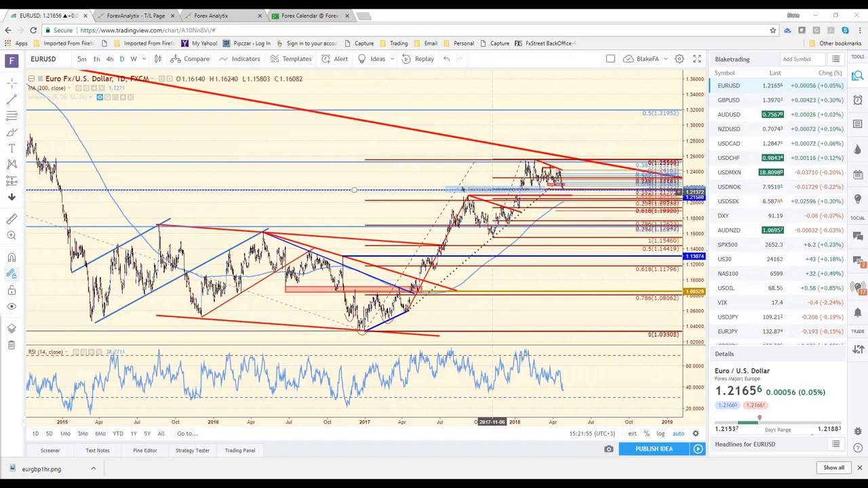
{"action": "scroll", "coordinate": [558, 251], "scroll_direction": "up", "scroll_amount": 2}
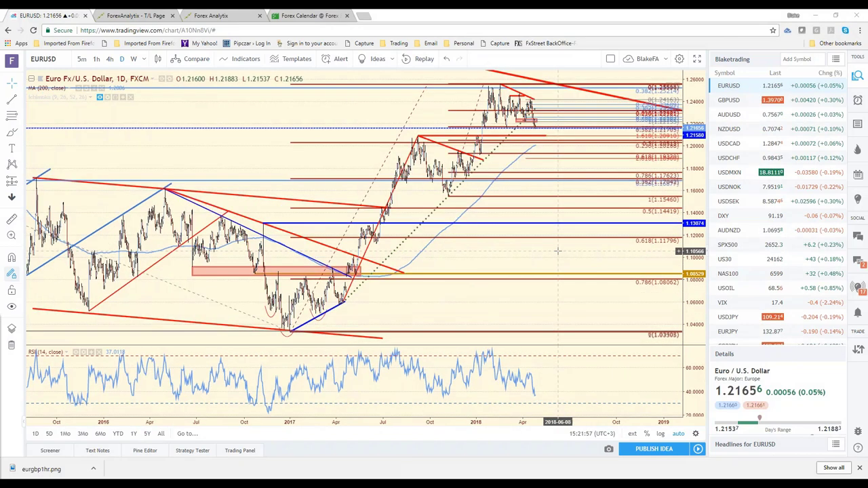
{"action": "scroll", "coordinate": [557, 251], "scroll_direction": "up", "scroll_amount": 2}
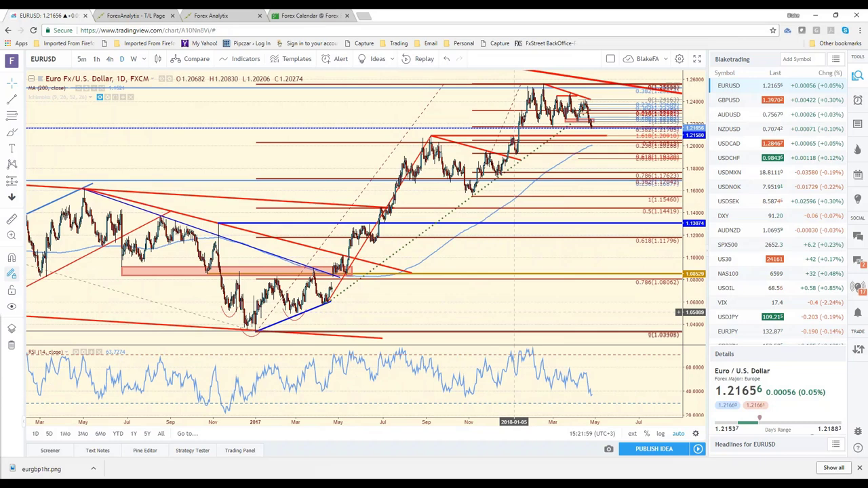
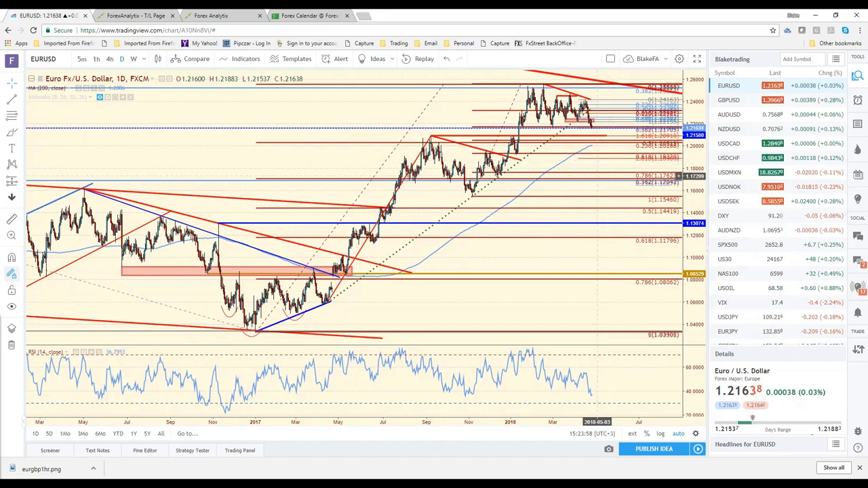
Switch the chart to USDJPY briefly, then back to EURUSD.
{"action": "scroll", "coordinate": [596, 175], "scroll_direction": "down", "scroll_amount": 2}
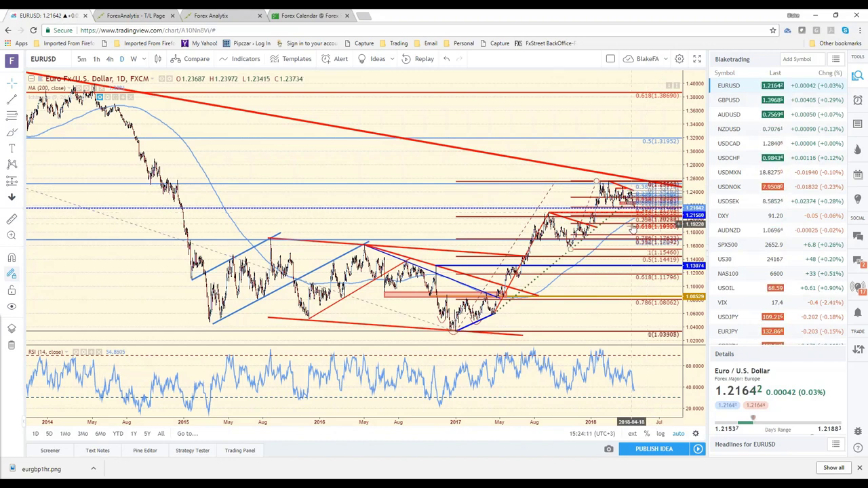
{"action": "scroll", "coordinate": [632, 230], "scroll_direction": "up", "scroll_amount": 3}
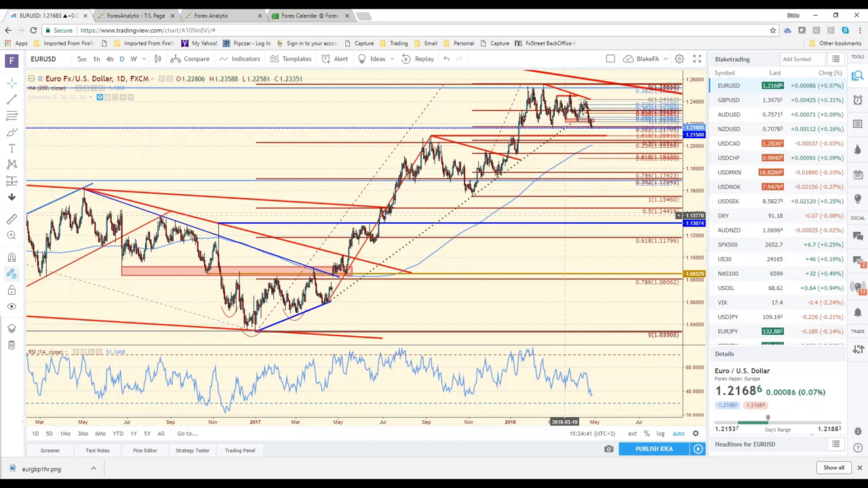
{"action": "mouse_move", "coordinate": [773, 316]}
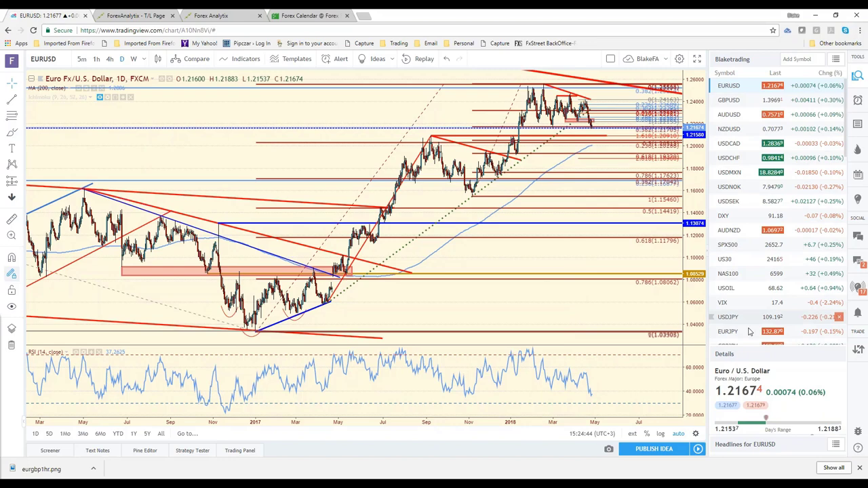
{"action": "left_click", "coordinate": [745, 317]}
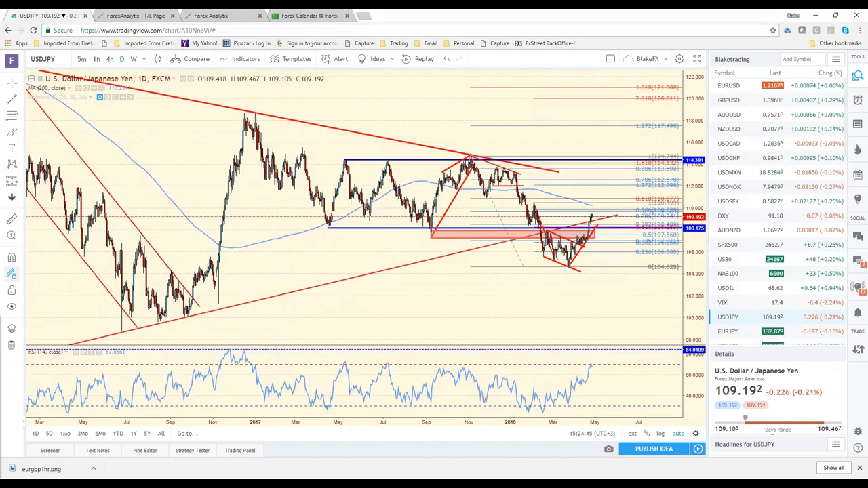
{"action": "scroll", "coordinate": [517, 266], "scroll_direction": "up", "scroll_amount": 3}
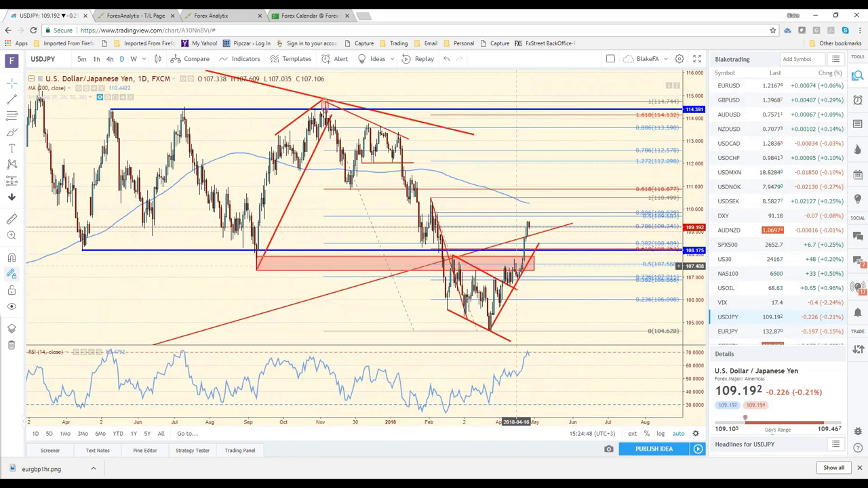
{"action": "scroll", "coordinate": [516, 266], "scroll_direction": "down", "scroll_amount": 5}
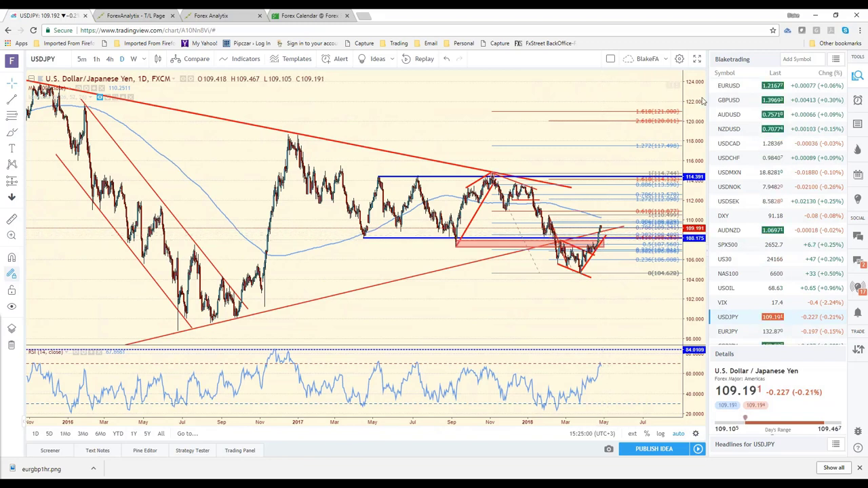
{"action": "left_click", "coordinate": [727, 86]}
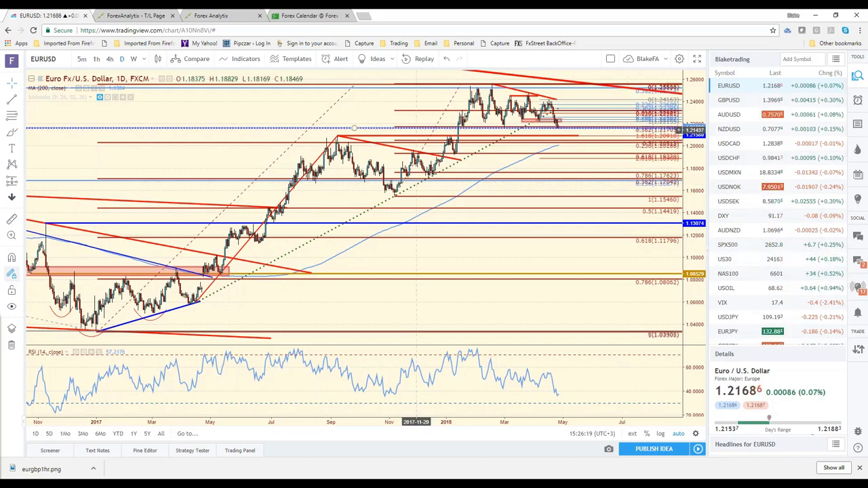
Scan the Apr 26 Forex Factory events, collapse the Goods Trade Balance chart, and return to TradingView.
{"action": "key", "text": "ctrl+4"}
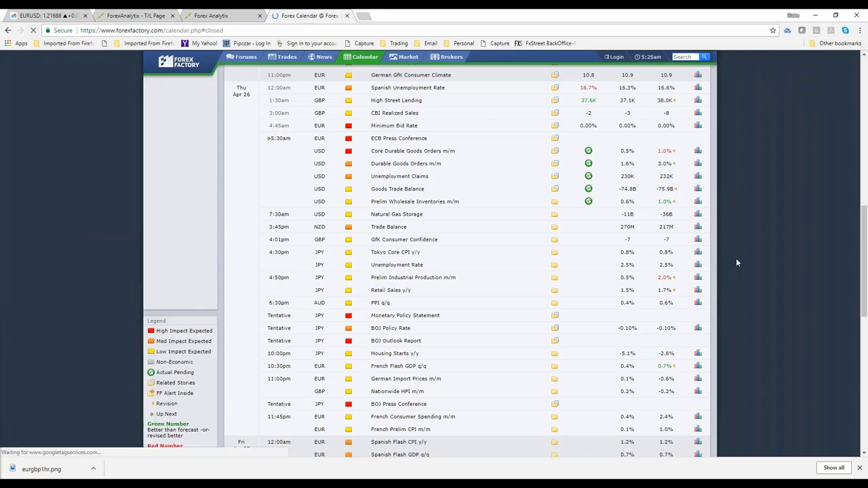
{"action": "scroll", "coordinate": [736, 258], "scroll_direction": "up", "scroll_amount": 3}
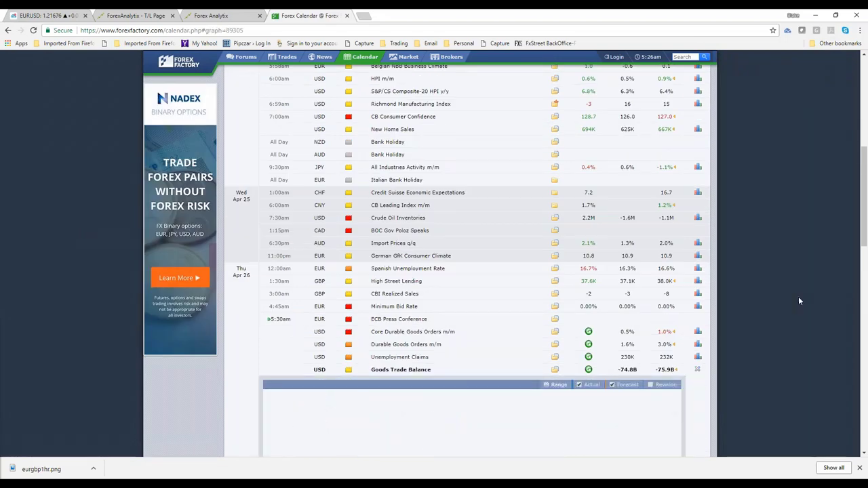
{"action": "scroll", "coordinate": [798, 300], "scroll_direction": "down", "scroll_amount": 3}
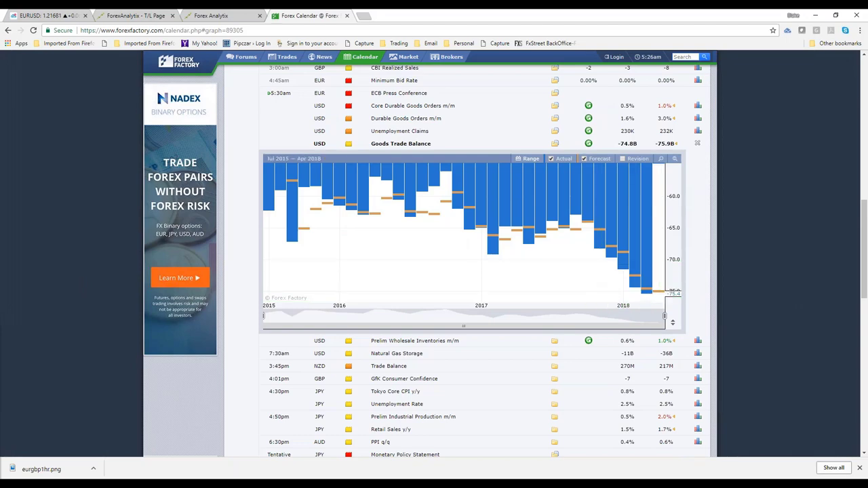
{"action": "mouse_move", "coordinate": [657, 266]}
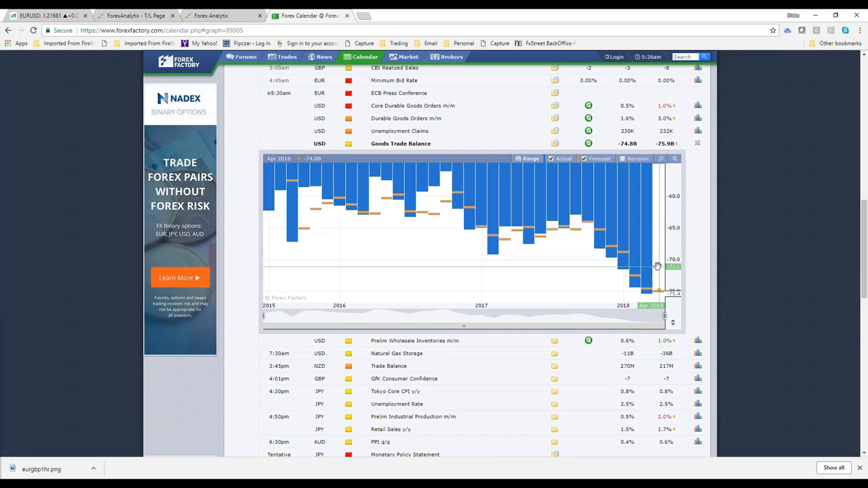
{"action": "scroll", "coordinate": [768, 256], "scroll_direction": "down", "scroll_amount": 1}
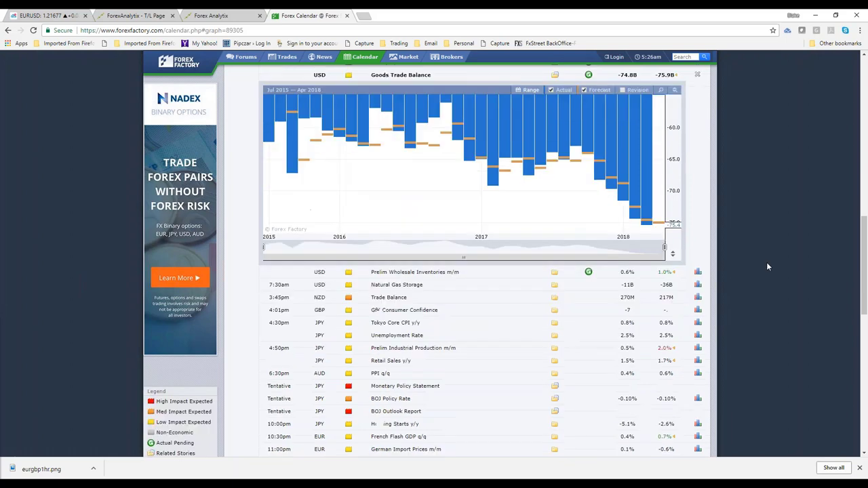
{"action": "scroll", "coordinate": [768, 267], "scroll_direction": "down", "scroll_amount": 3}
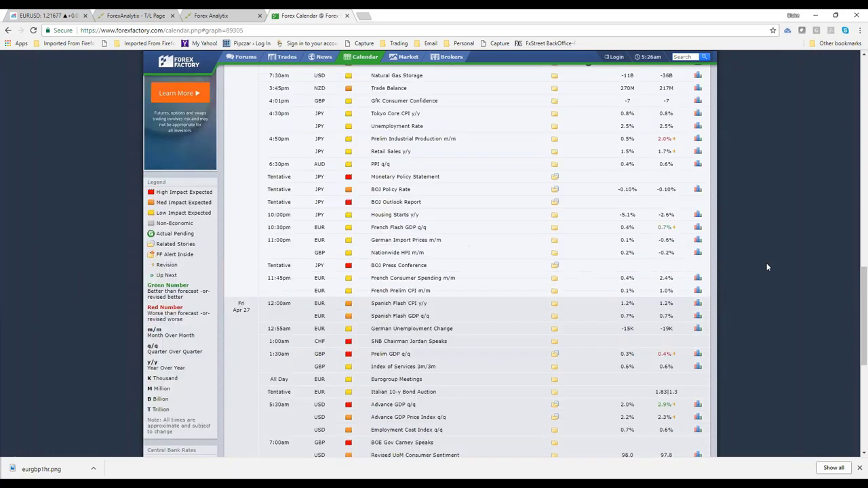
{"action": "scroll", "coordinate": [766, 266], "scroll_direction": "down", "scroll_amount": 1}
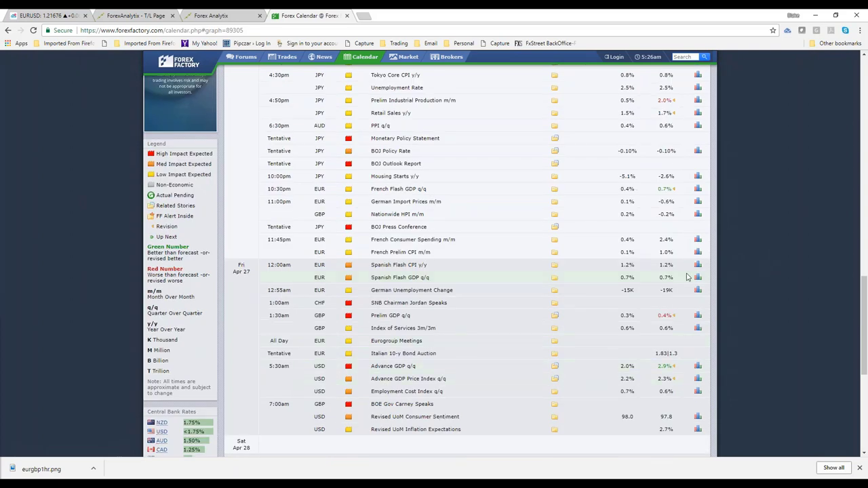
{"action": "scroll", "coordinate": [685, 274], "scroll_direction": "up", "scroll_amount": 1}
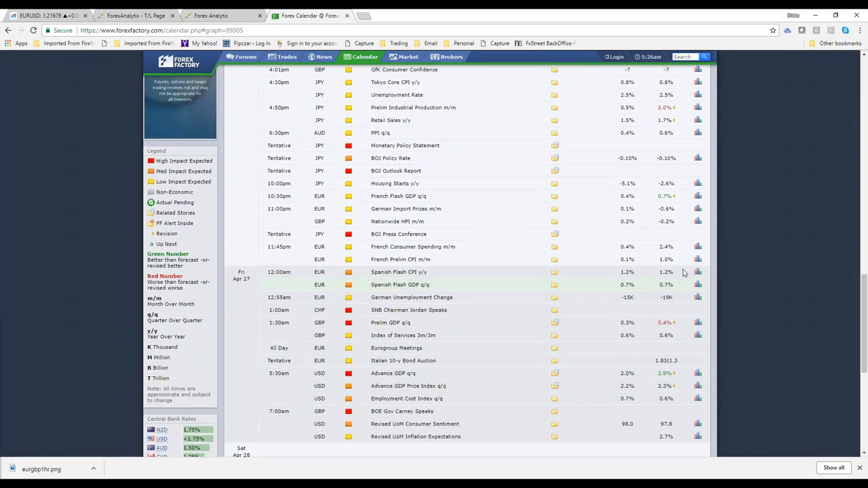
{"action": "scroll", "coordinate": [684, 272], "scroll_direction": "up", "scroll_amount": 9}
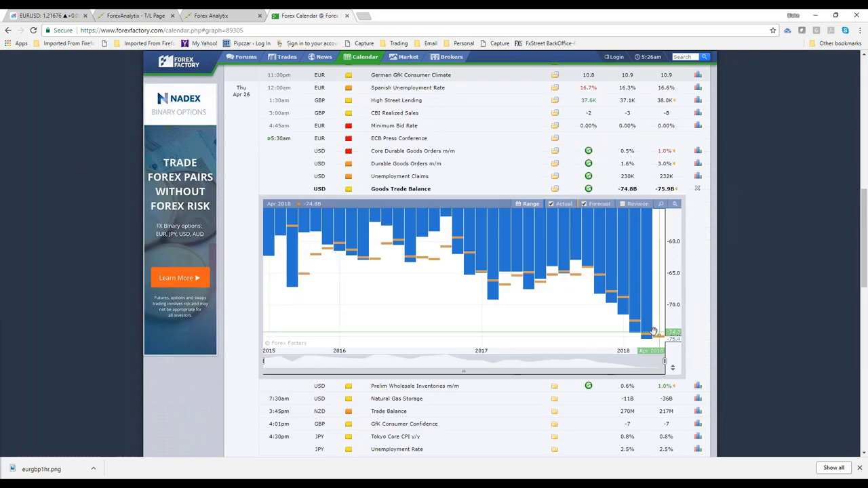
{"action": "left_click", "coordinate": [697, 187]}
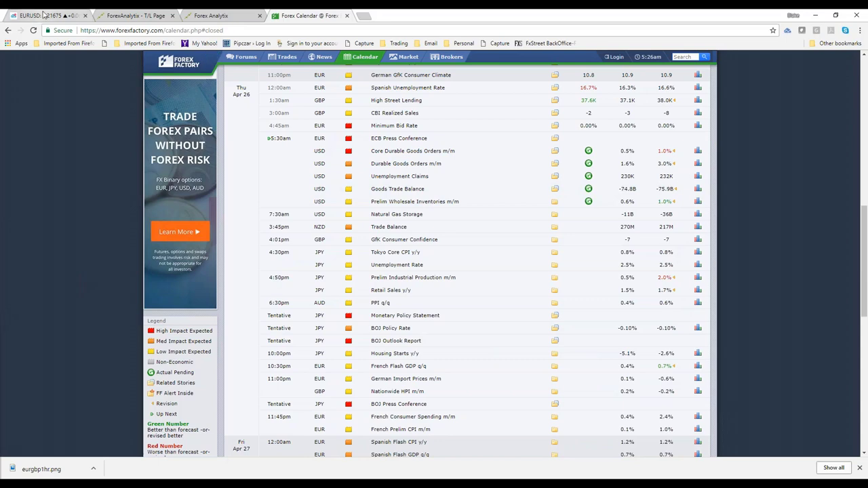
{"action": "left_click", "coordinate": [44, 15]}
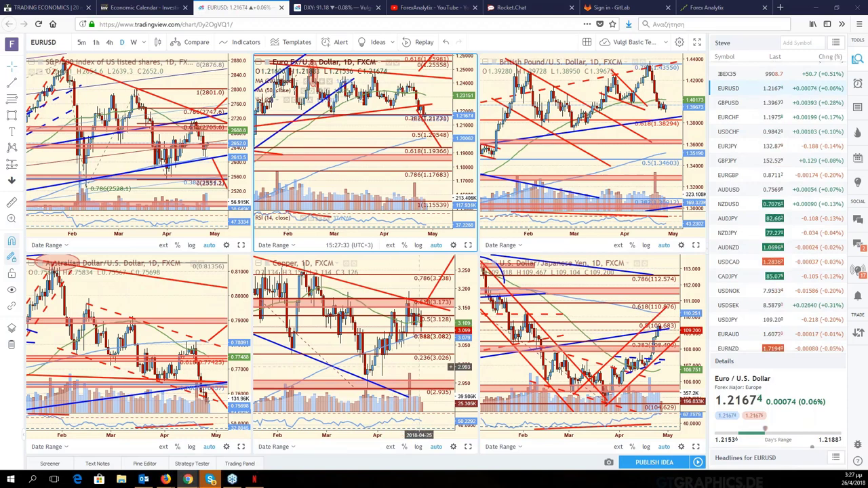
Select the Copper pane, then expand the EURUSD chart into a single-chart view.
{"action": "left_click", "coordinate": [425, 367]}
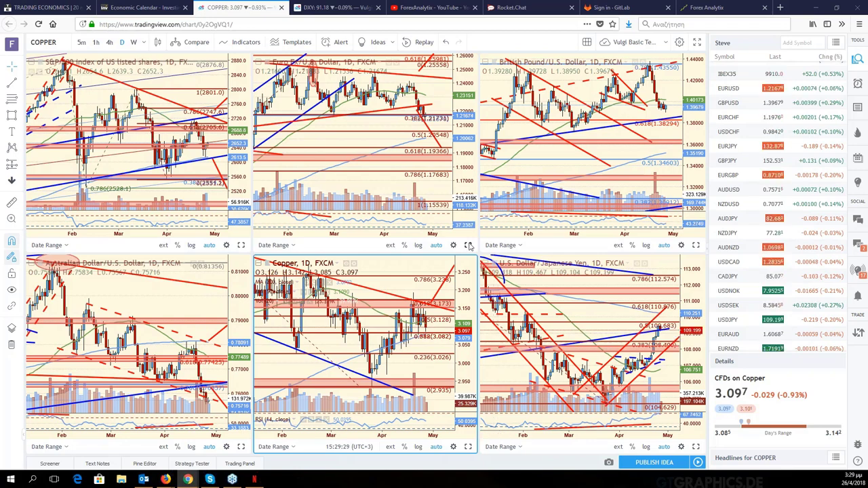
{"action": "left_click", "coordinate": [469, 245]}
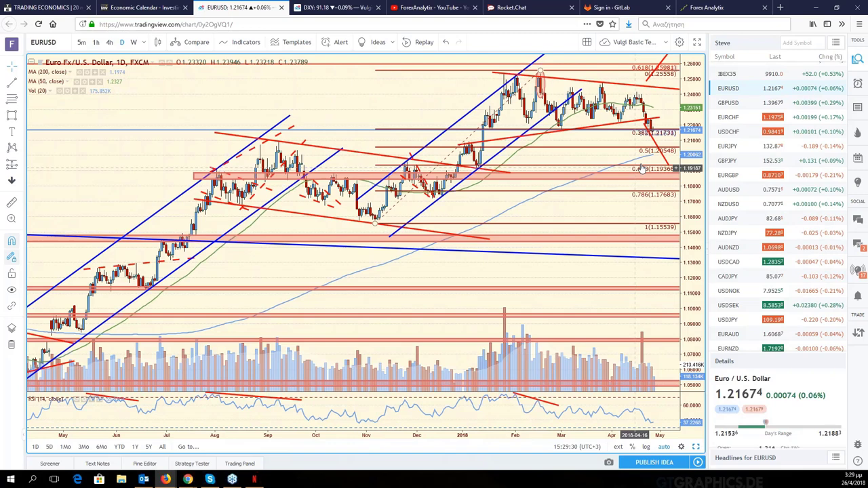
{"action": "left_click_drag", "start_coordinate": [643, 168], "coordinate": [455, 156]}
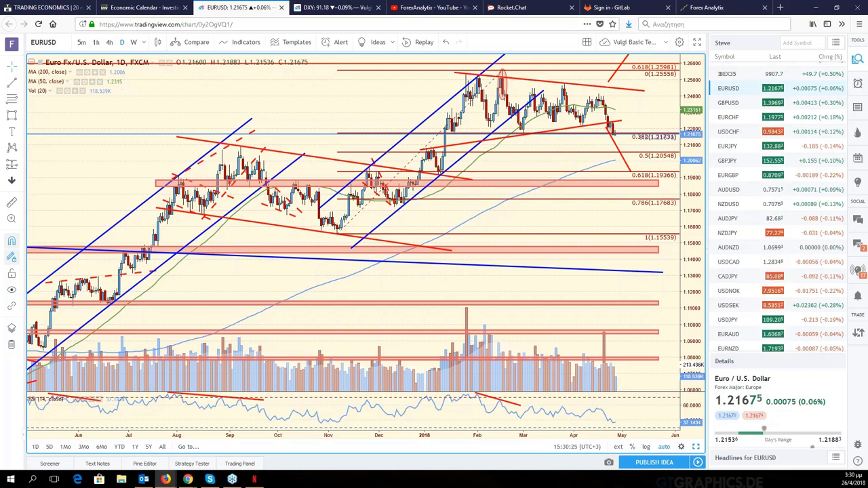
Restore the six-chart grid and pan EURUSD right to shrink its empty right margin.
{"action": "left_click", "coordinate": [697, 446]}
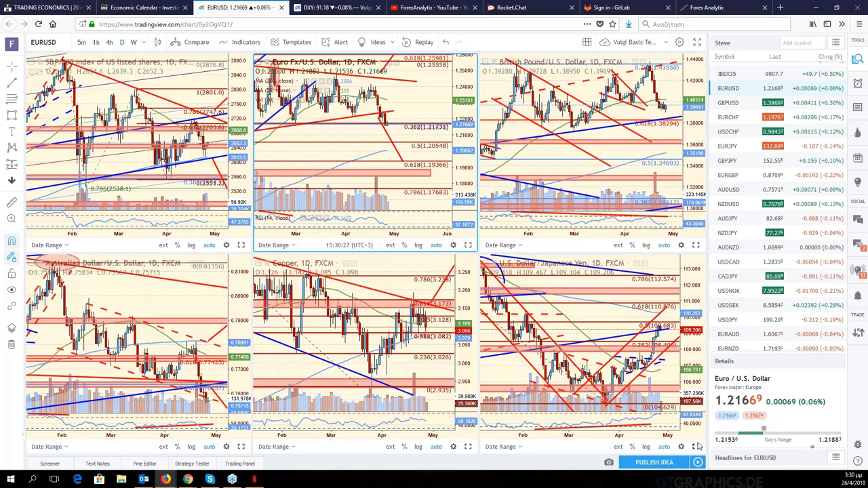
{"action": "left_click_drag", "start_coordinate": [420, 140], "coordinate": [467, 140]}
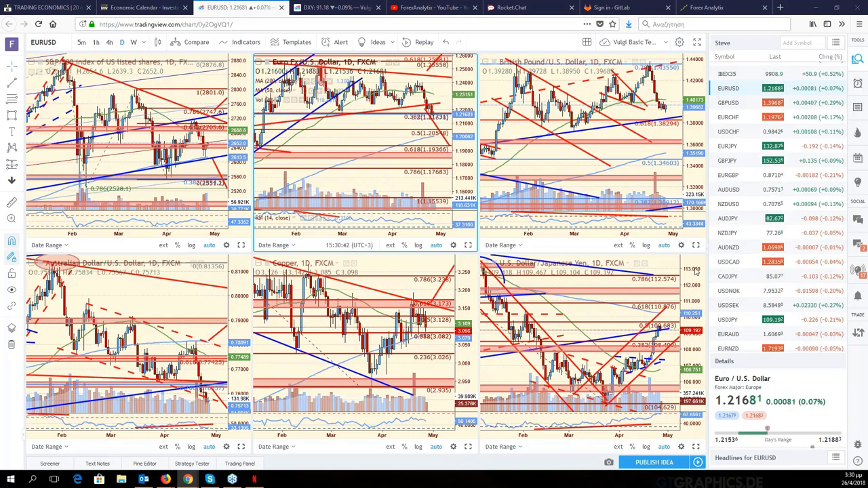
{"action": "double_click", "coordinate": [655, 177]}
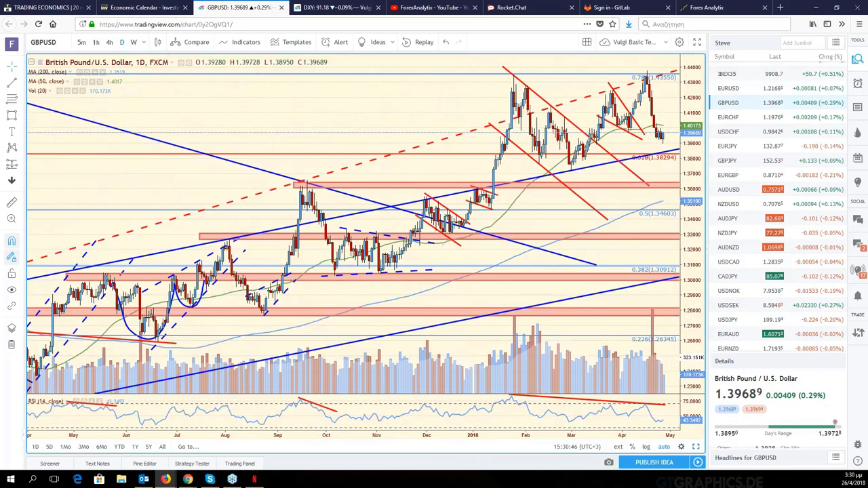
{"action": "left_click_drag", "start_coordinate": [663, 107], "coordinate": [631, 107]}
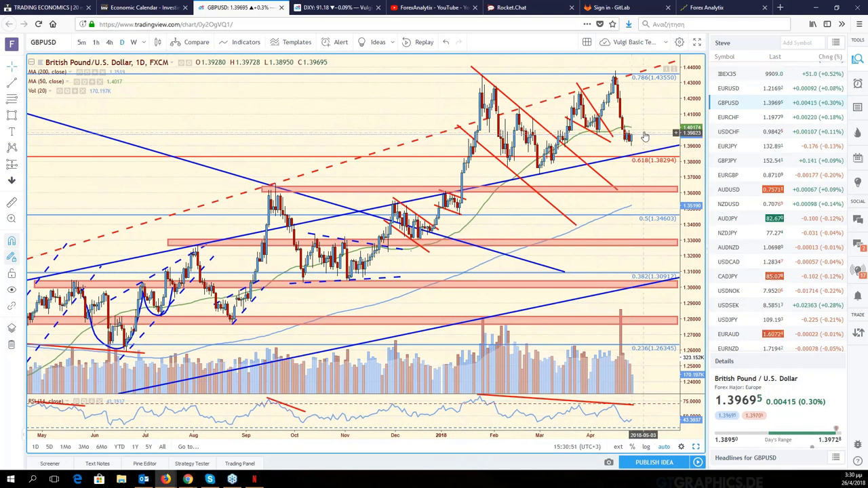
{"action": "left_click_drag", "start_coordinate": [645, 137], "coordinate": [655, 120]}
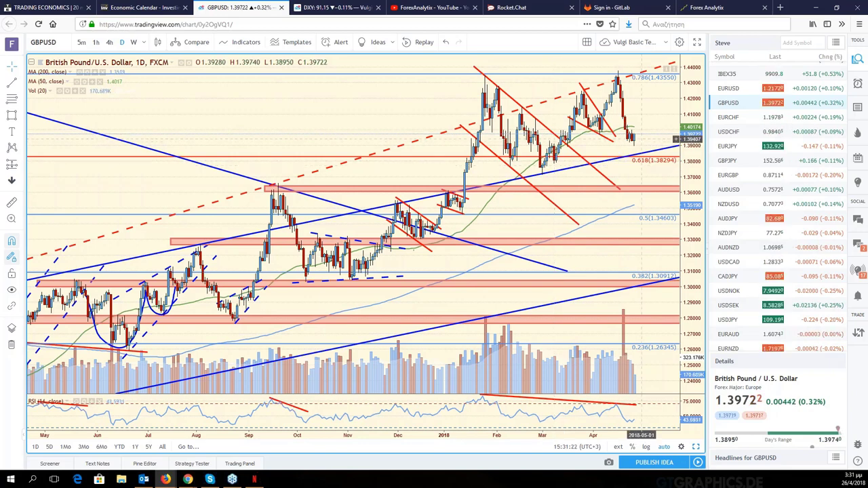
{"action": "scroll", "coordinate": [676, 129], "scroll_direction": "left", "scroll_amount": 2}
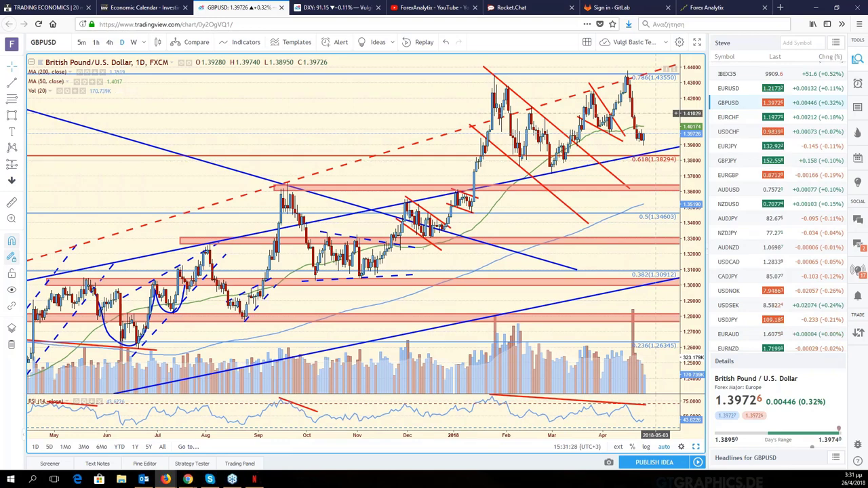
{"action": "scroll", "coordinate": [656, 113], "scroll_direction": "right", "scroll_amount": 3}
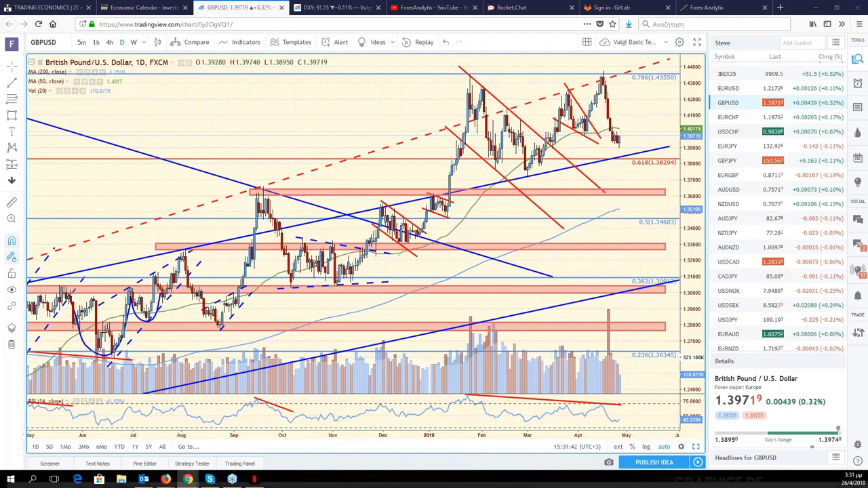
Bring up the 4-hour GBPUSD chart and pan it left to leave room on the right.
{"action": "key", "text": "alt+Tab"}
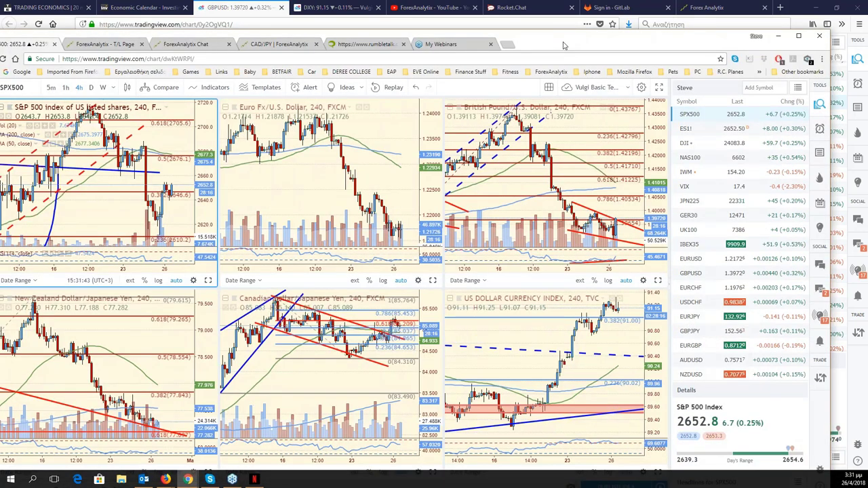
{"action": "key", "text": "alt+Tab"}
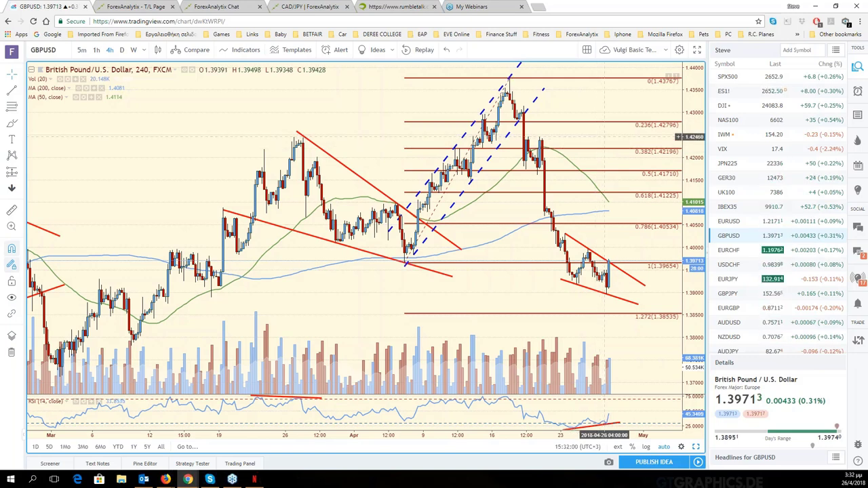
{"action": "left_click_drag", "start_coordinate": [606, 136], "coordinate": [576, 137]}
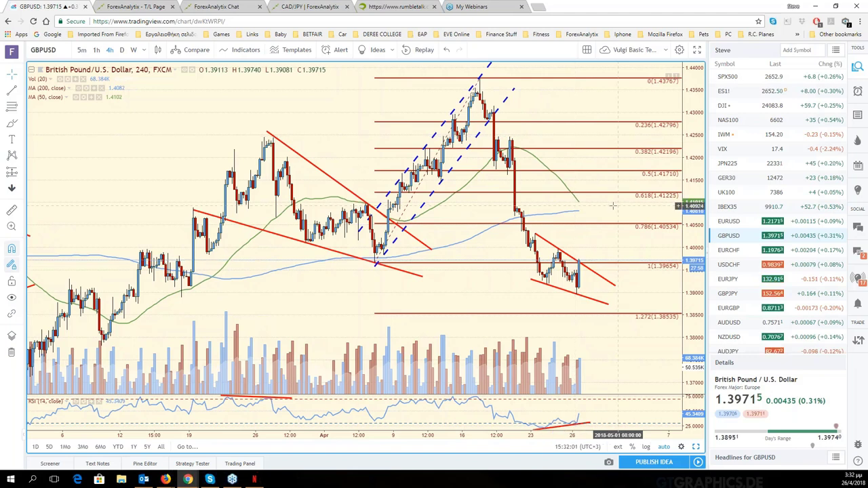
{"action": "left_click_drag", "start_coordinate": [612, 205], "coordinate": [546, 224]}
Draw a red path rising to the 0.618 level, then falling below 1.272.
{"action": "left_click", "coordinate": [555, 278]}
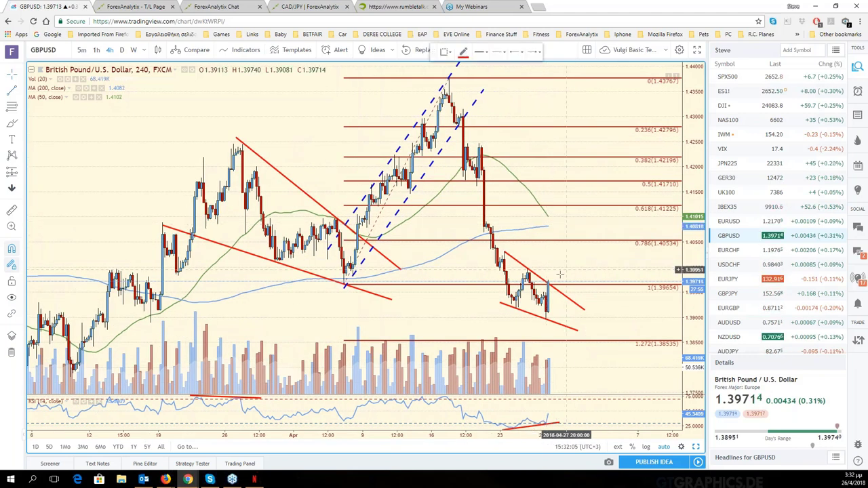
{"action": "left_click", "coordinate": [596, 212]}
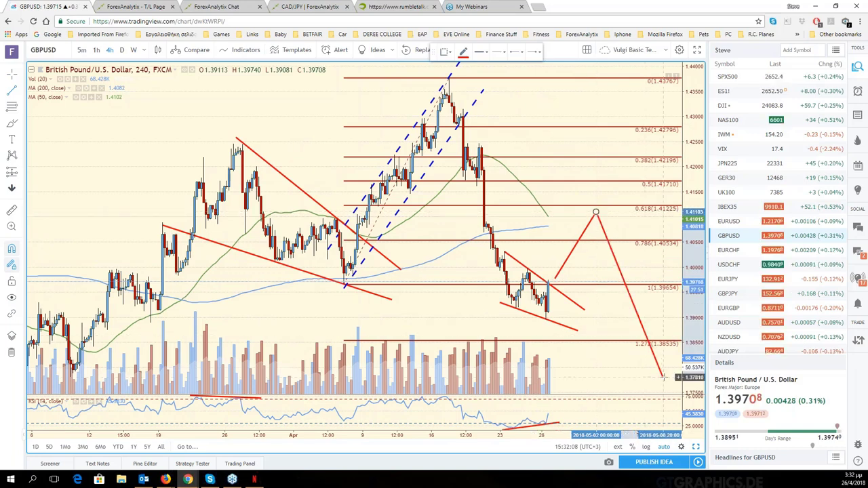
{"action": "double_click", "coordinate": [663, 376]}
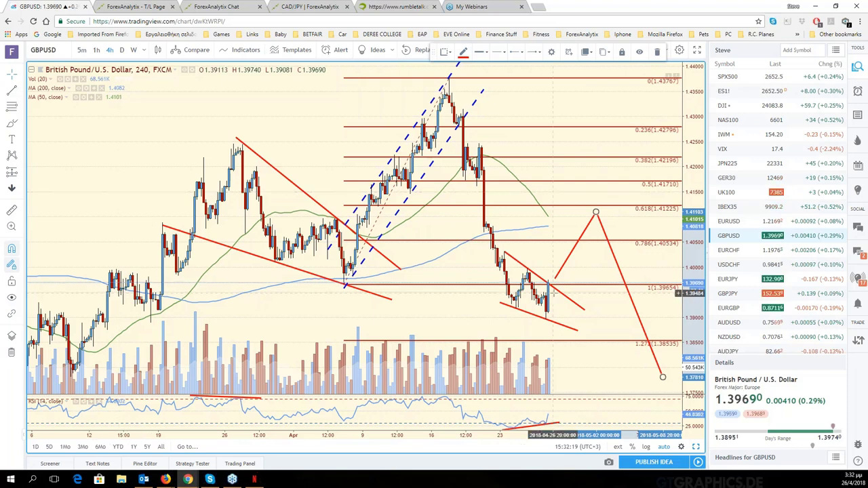
{"action": "left_click", "coordinate": [51, 112]}
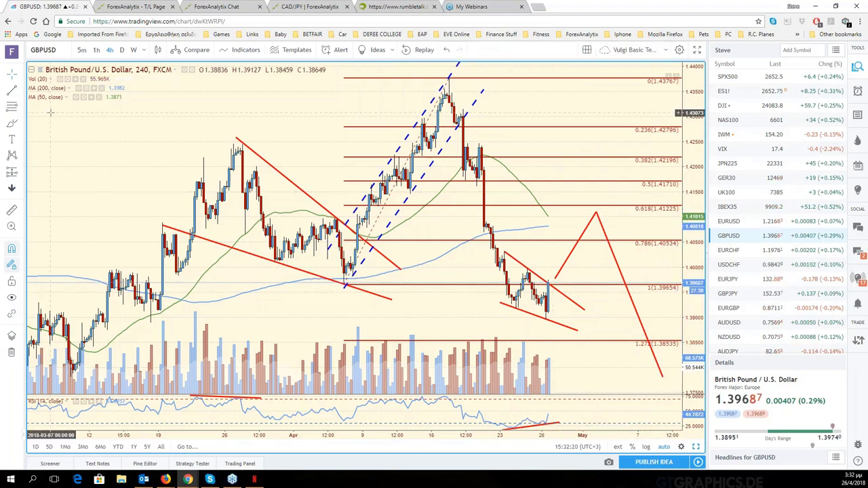
Draw a second red path dipping to the lower wedge line, then rising above 0.786.
{"action": "left_click", "coordinate": [548, 312]}
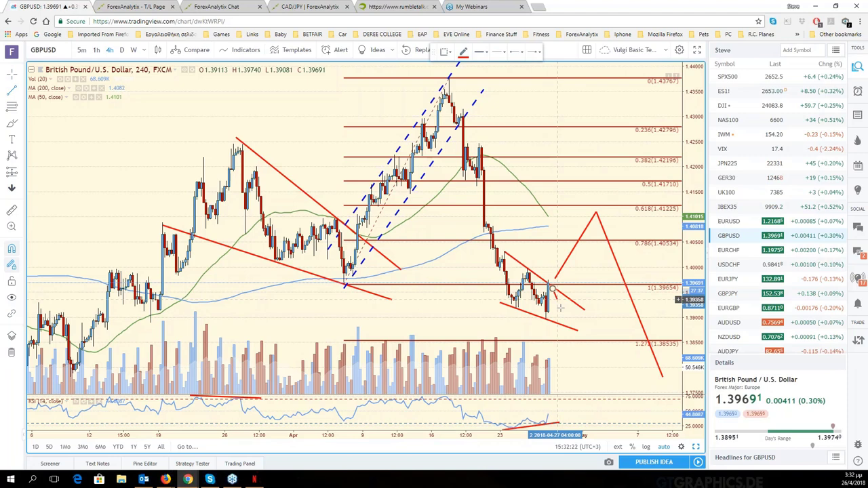
{"action": "left_click_drag", "start_coordinate": [561, 307], "coordinate": [573, 329]}
{"action": "left_click", "coordinate": [573, 329]}
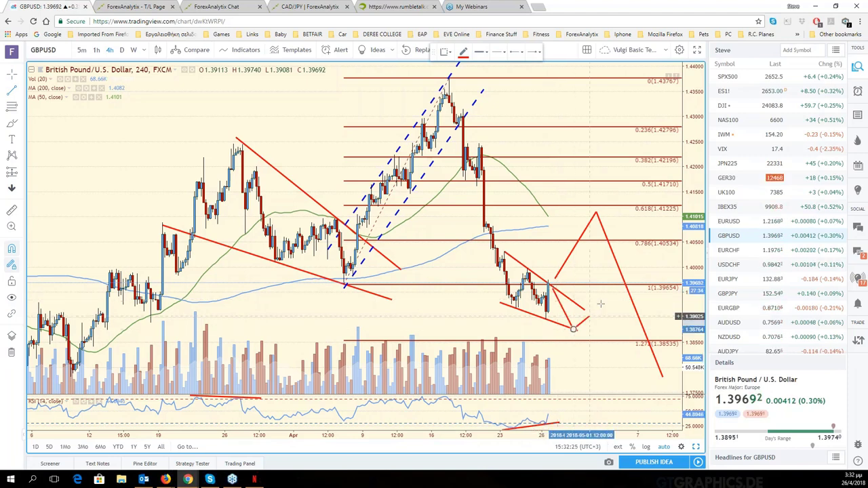
{"action": "left_click", "coordinate": [641, 222]}
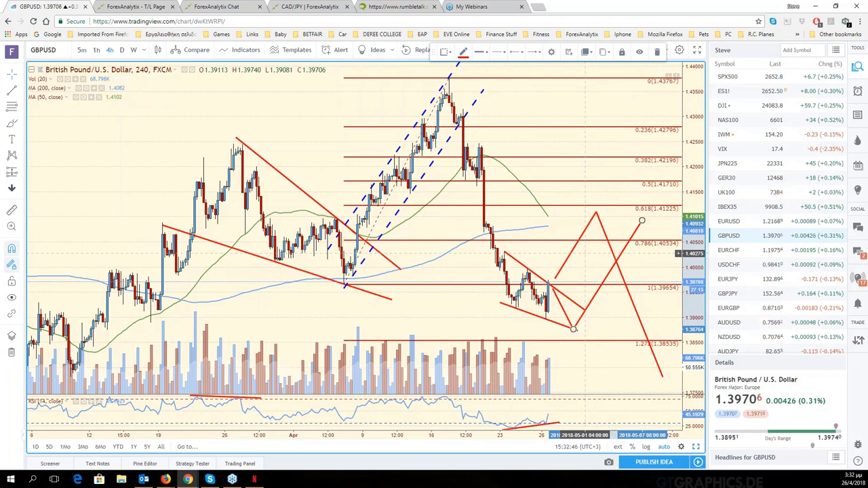
Reframe the chart around the projected paths and restore the six-chart layout.
{"action": "right_click", "coordinate": [586, 254]}
{"action": "left_click", "coordinate": [583, 262]}
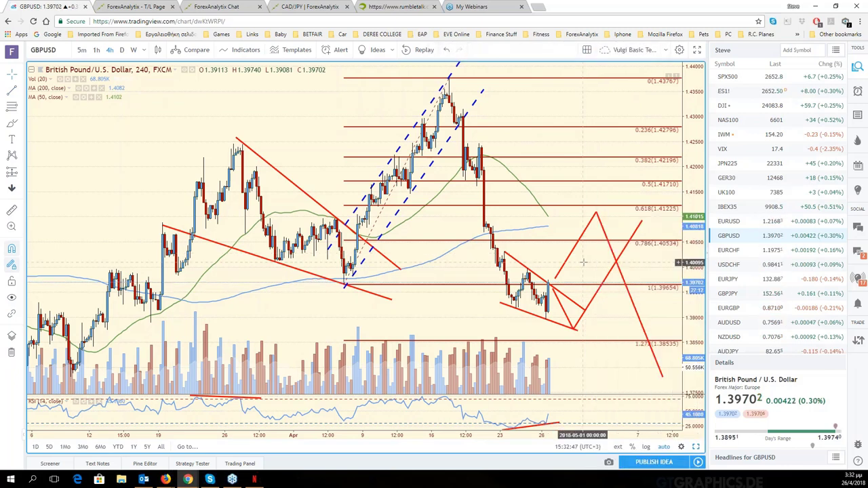
{"action": "left_click_drag", "start_coordinate": [584, 261], "coordinate": [594, 259]}
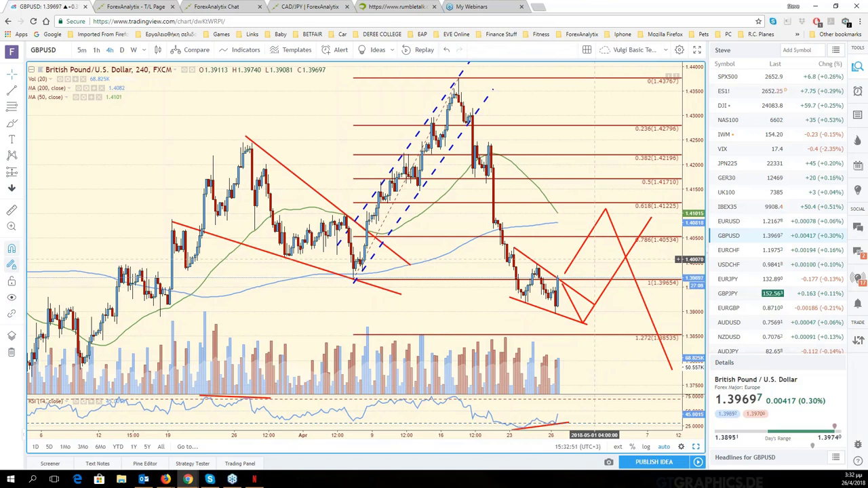
{"action": "left_click_drag", "start_coordinate": [595, 259], "coordinate": [631, 257]}
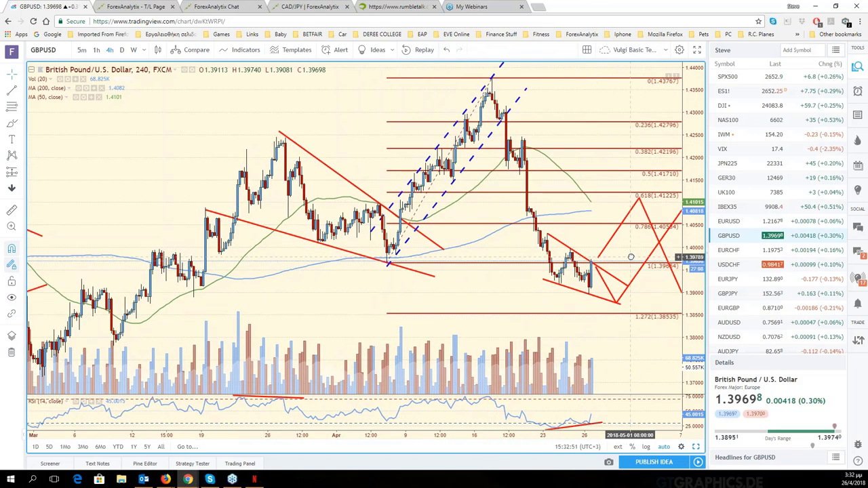
{"action": "left_click", "coordinate": [696, 446]}
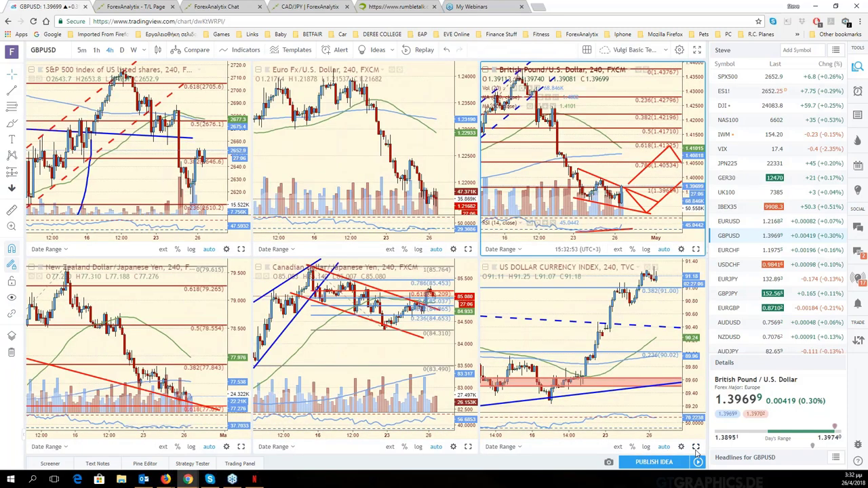
Minimize the 4-hour window, switch to the daily six-chart layout, pan GBPUSD, and select EUR/USD.
{"action": "key", "text": "super+Down"}
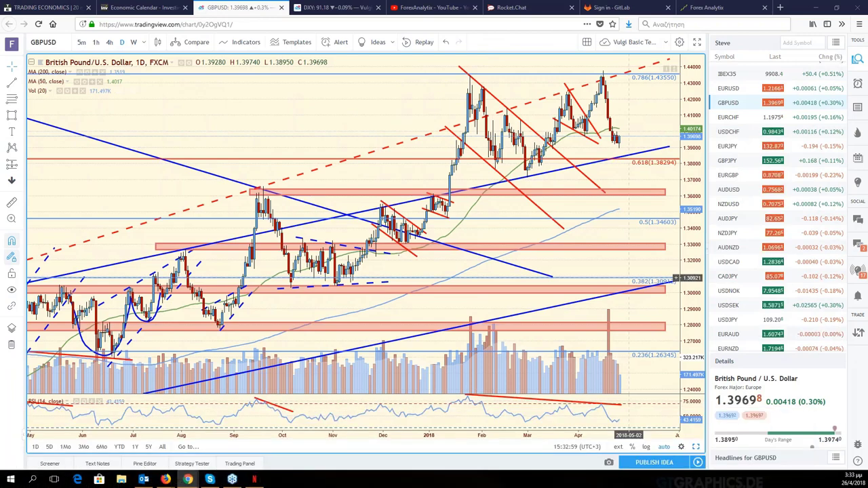
{"action": "key", "text": "alt+Tab"}
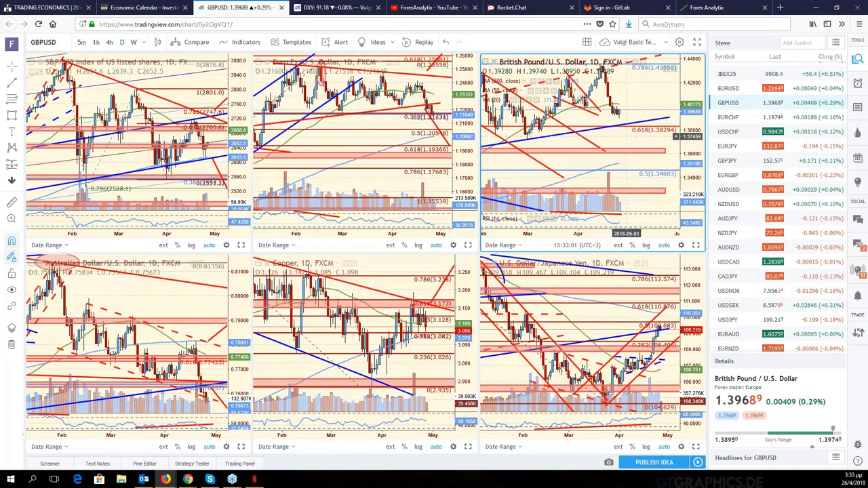
{"action": "left_click_drag", "start_coordinate": [626, 136], "coordinate": [631, 230]}
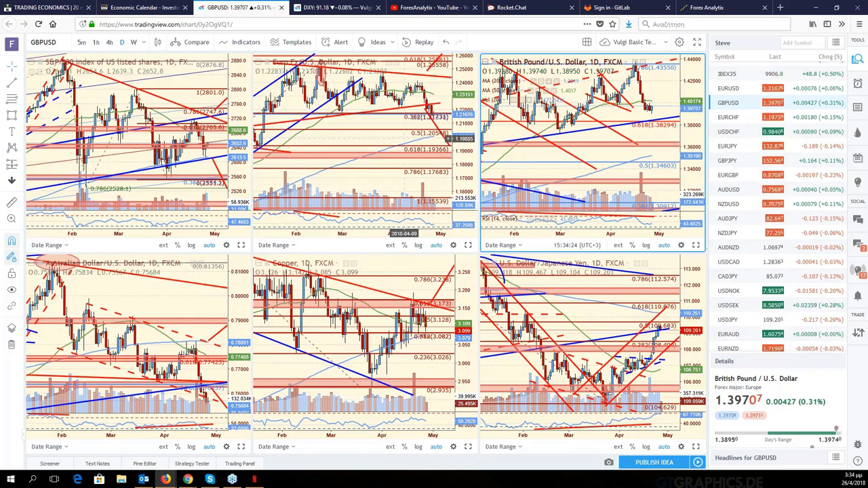
{"action": "left_click", "coordinate": [444, 138]}
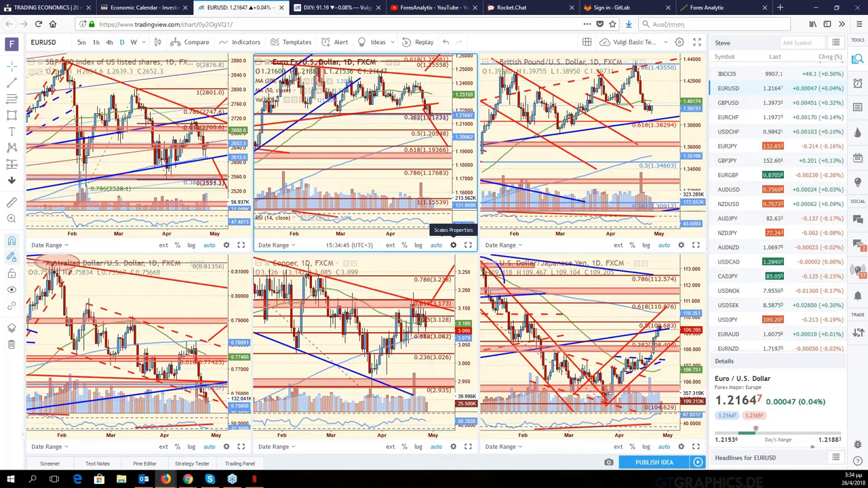
Scroll the watchlist up toward the SPX500 symbol.
{"action": "scroll", "coordinate": [818, 187], "scroll_direction": "up", "scroll_amount": 3}
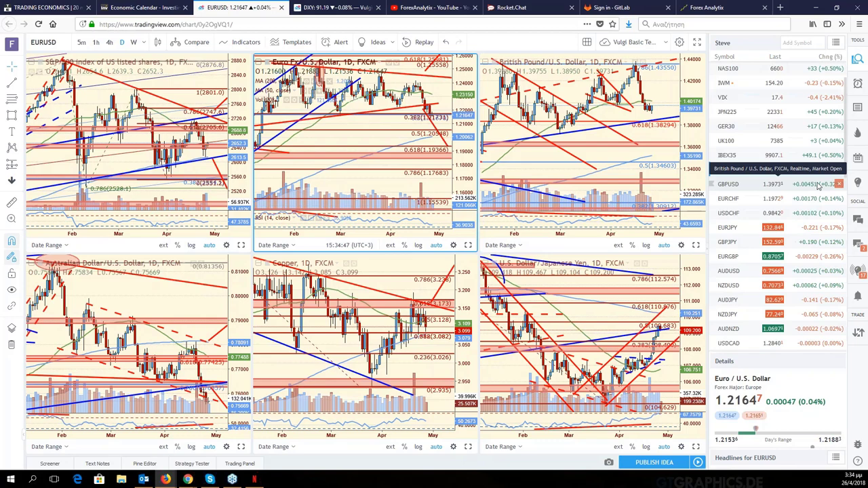
{"action": "scroll", "coordinate": [817, 183], "scroll_direction": "up", "scroll_amount": 2}
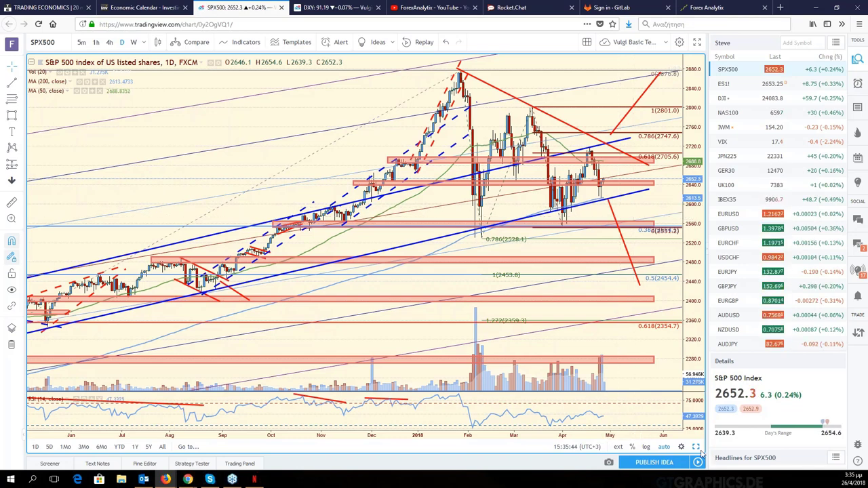
Restore the six-chart daily grid and make the EURUSD pane active.
{"action": "left_click", "coordinate": [696, 447]}
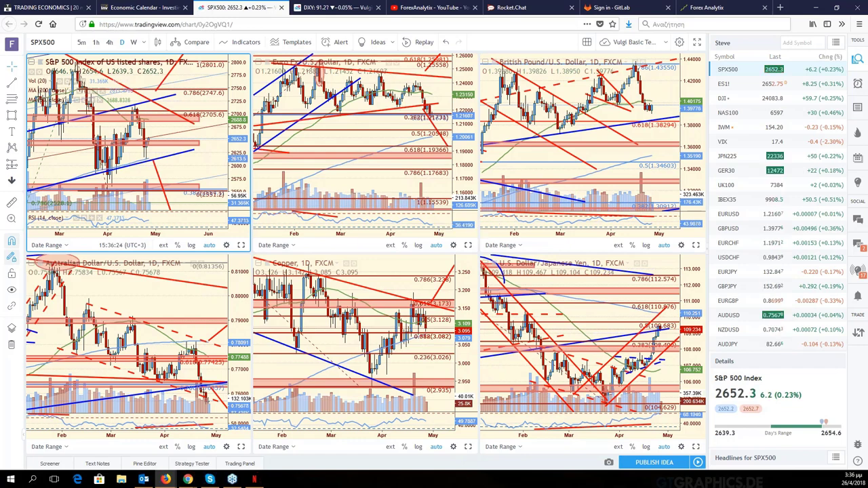
{"action": "left_click", "coordinate": [468, 246]}
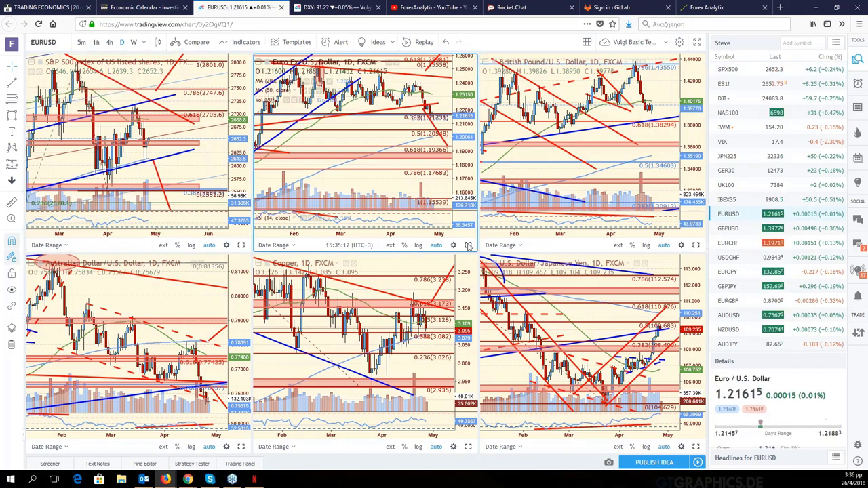
Maximize EURUSD, drag the red trendline's end further right to about 1.2271, then restore the grid.
{"action": "left_click", "coordinate": [468, 246]}
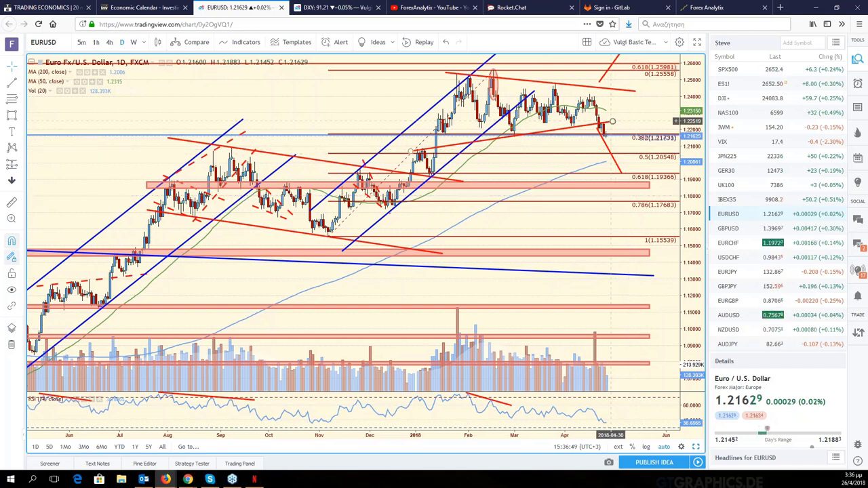
{"action": "left_click", "coordinate": [625, 120]}
{"action": "left_click_drag", "start_coordinate": [625, 120], "coordinate": [636, 118]}
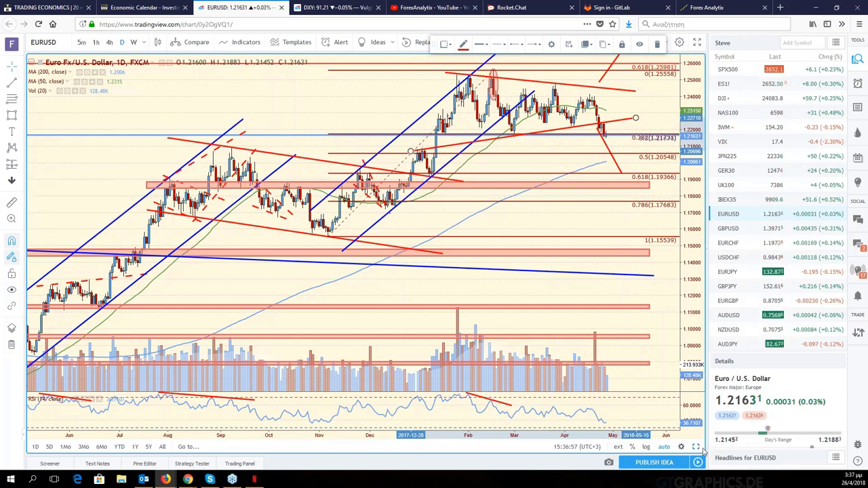
{"action": "left_click", "coordinate": [703, 451]}
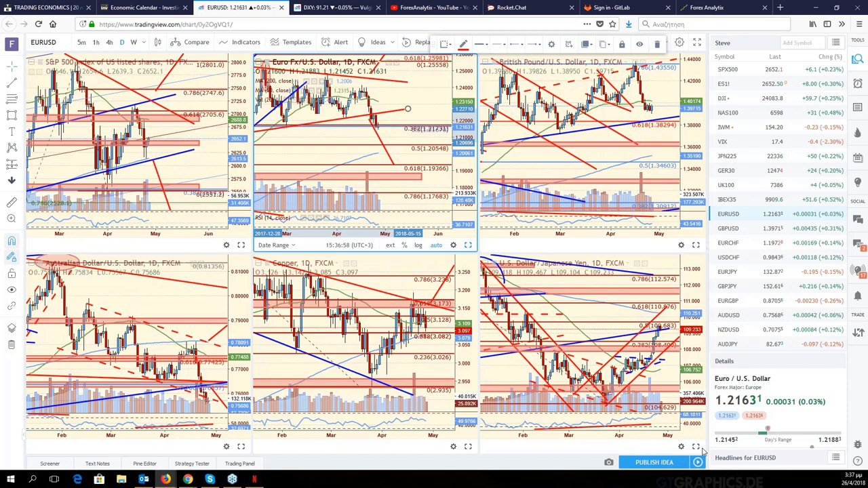
Maximize the bottom-right USDJPY pane and change its symbol to DXY.
{"action": "left_click", "coordinate": [696, 447]}
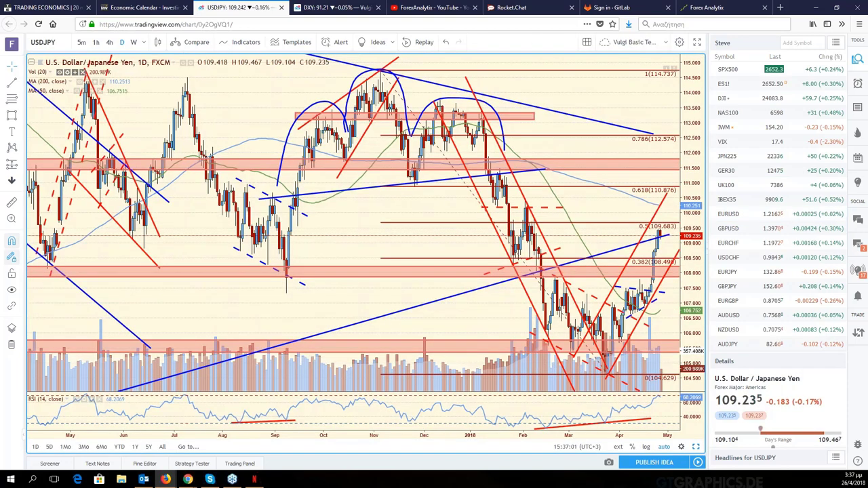
{"action": "key", "text": "Tab"}
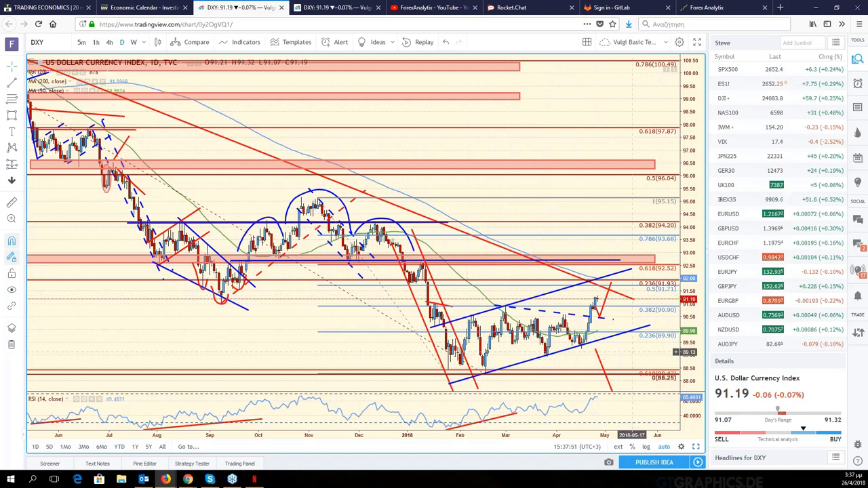
Back in the six-chart grid, switch the top-middle EURUSD pane to EURGBP.
{"action": "left_click", "coordinate": [696, 448]}
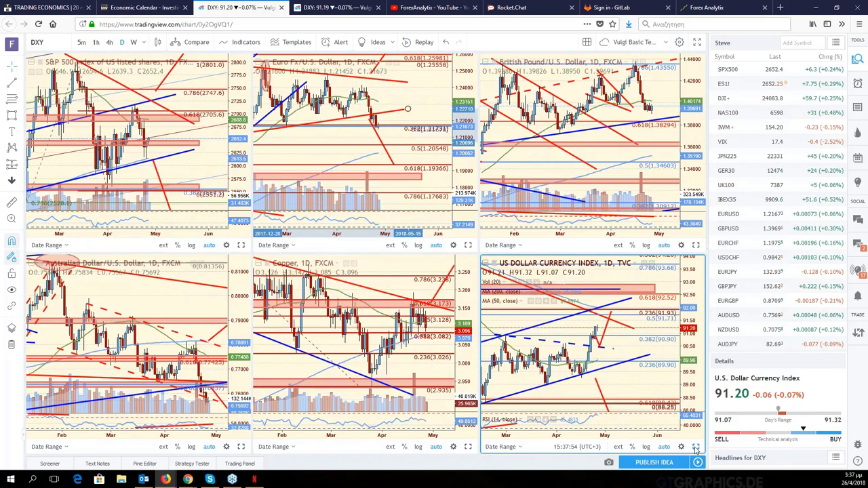
{"action": "left_click", "coordinate": [458, 175]}
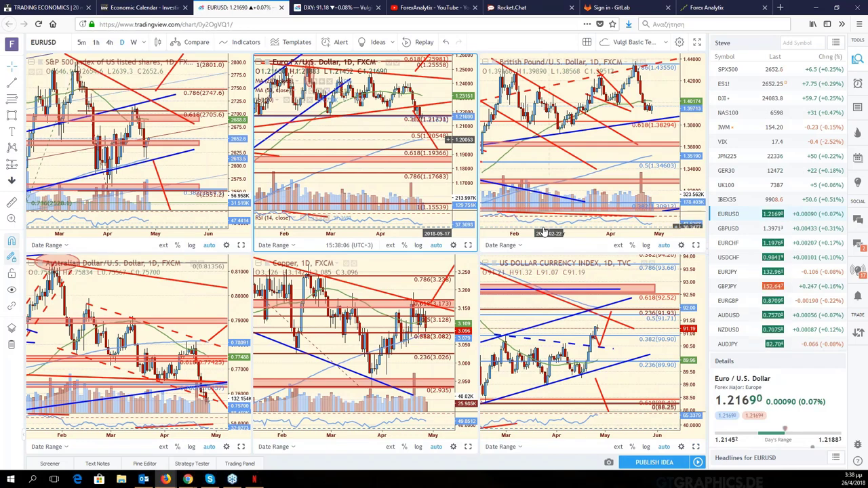
{"action": "type", "text": "EURG"}
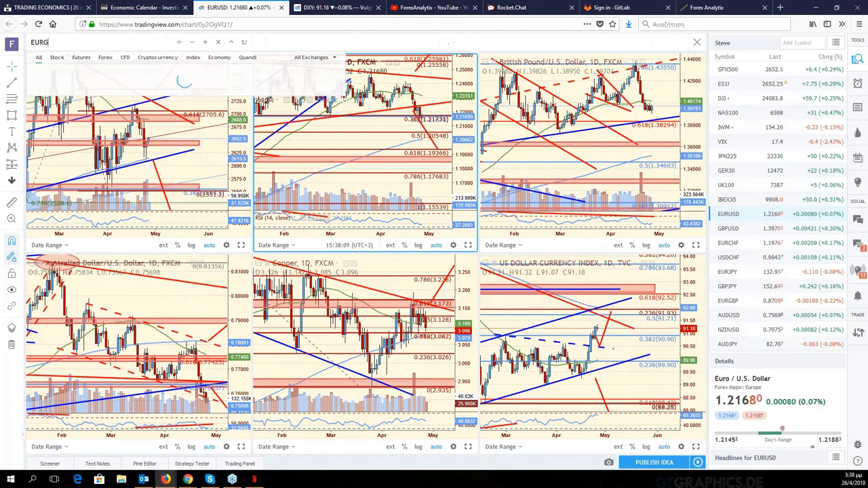
{"action": "type", "text": "BP"}
{"action": "key", "text": "Return"}
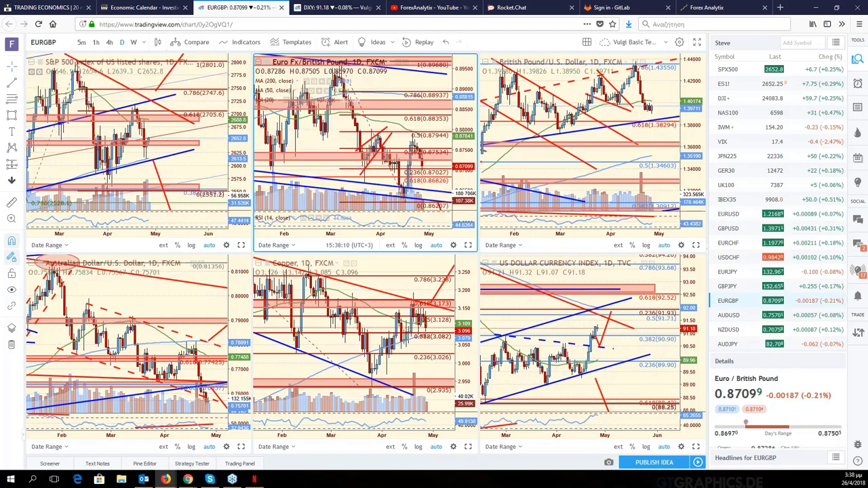
Maximize EURGBP, pan and rescale to view its lower projected zone, then load EURUSD.
{"action": "key", "text": "alt+Return"}
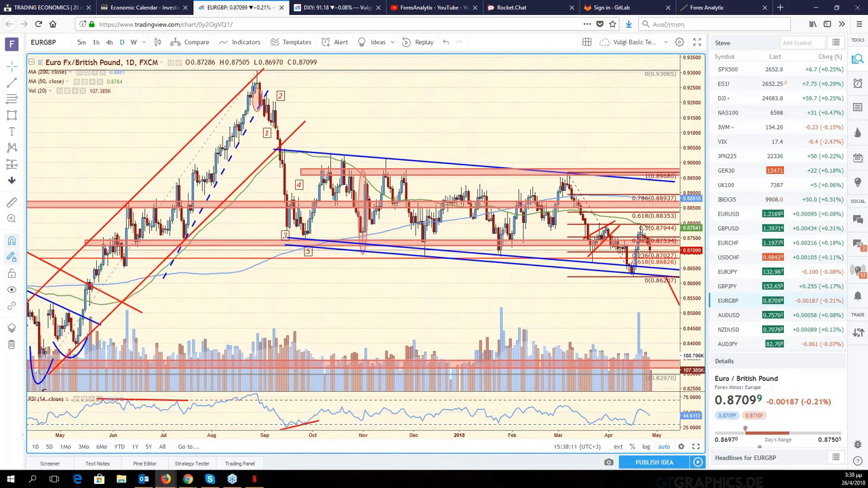
{"action": "mouse_move", "coordinate": [612, 310]}
{"action": "left_mouse_down"}
{"action": "mouse_move", "coordinate": [540, 310]}
{"action": "mouse_move", "coordinate": [564, 316]}
{"action": "left_mouse_up"}
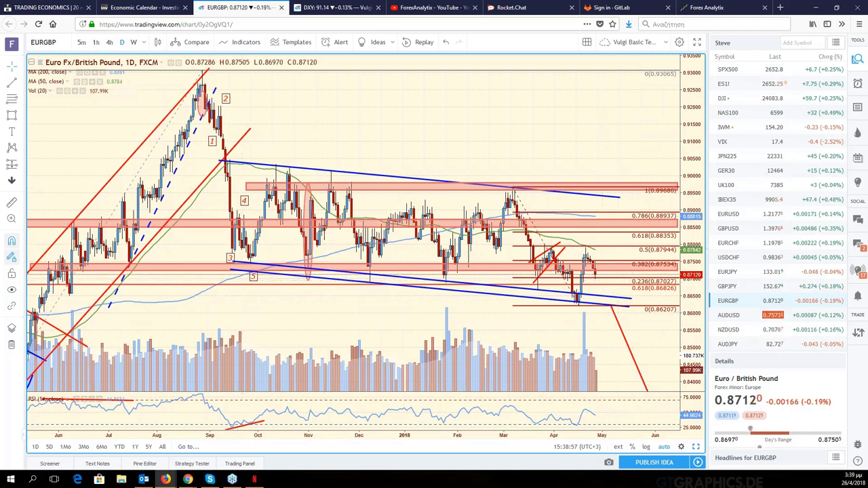
{"action": "mouse_move", "coordinate": [693, 309]}
{"action": "left_mouse_down"}
{"action": "mouse_move", "coordinate": [693, 324]}
{"action": "mouse_move", "coordinate": [675, 278]}
{"action": "left_mouse_up"}
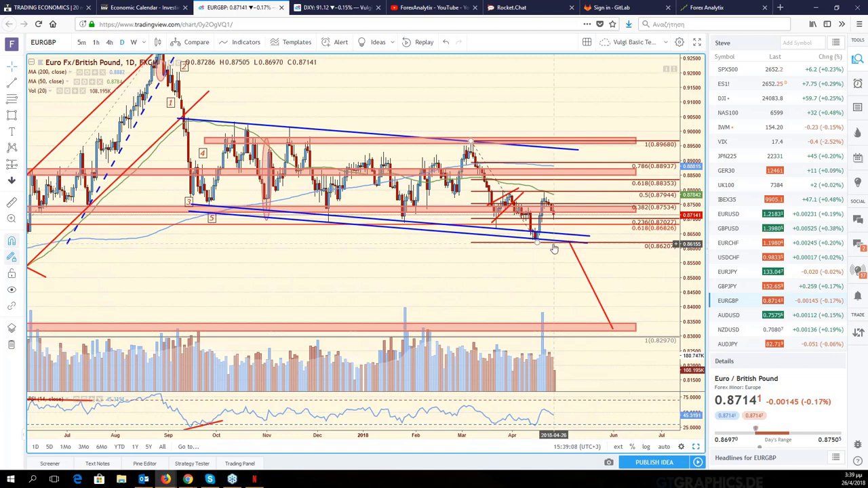
{"action": "scroll", "coordinate": [553, 248], "scroll_direction": "down", "scroll_amount": 1}
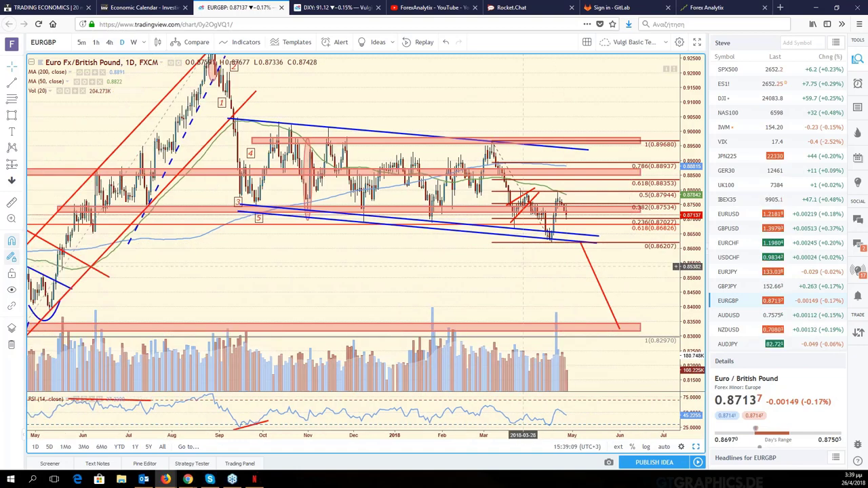
{"action": "scroll", "coordinate": [523, 266], "scroll_direction": "up", "scroll_amount": 1}
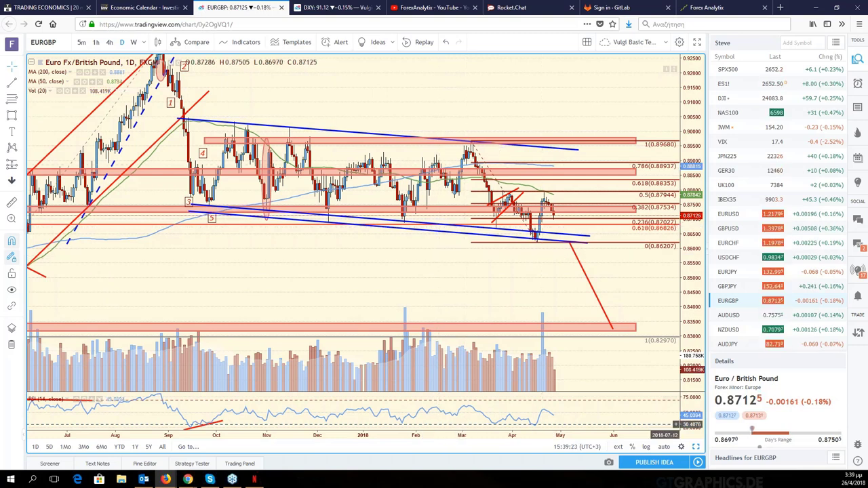
{"action": "left_click", "coordinate": [730, 215]}
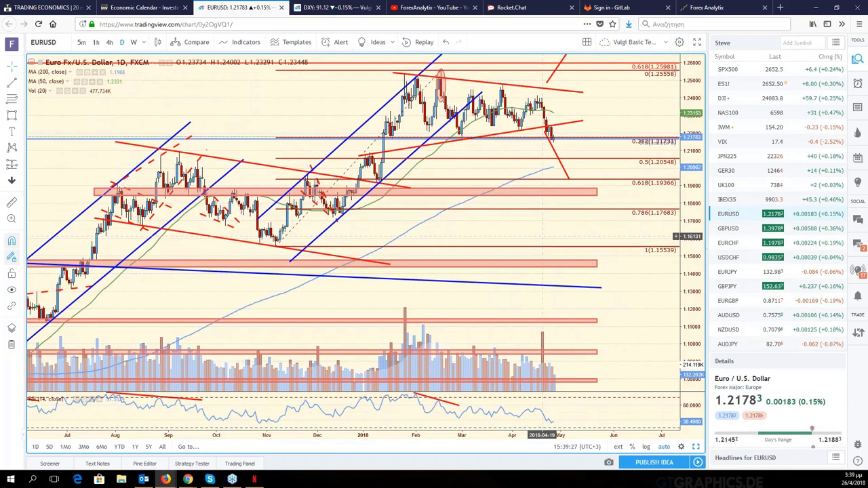
Drag the red down-sloping projected line rightward so it drops from the latest bars toward 0.618.
{"action": "left_click_drag", "start_coordinate": [542, 236], "coordinate": [607, 242]}
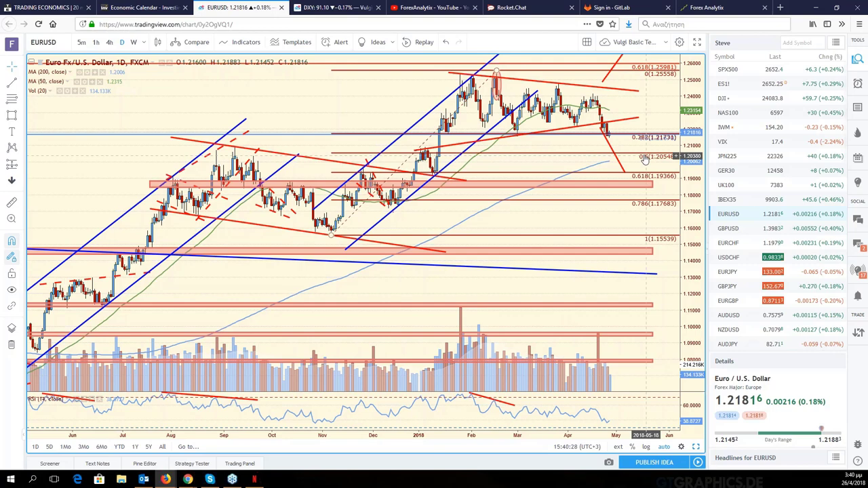
{"action": "scroll", "coordinate": [644, 158], "scroll_direction": "up", "scroll_amount": 1}
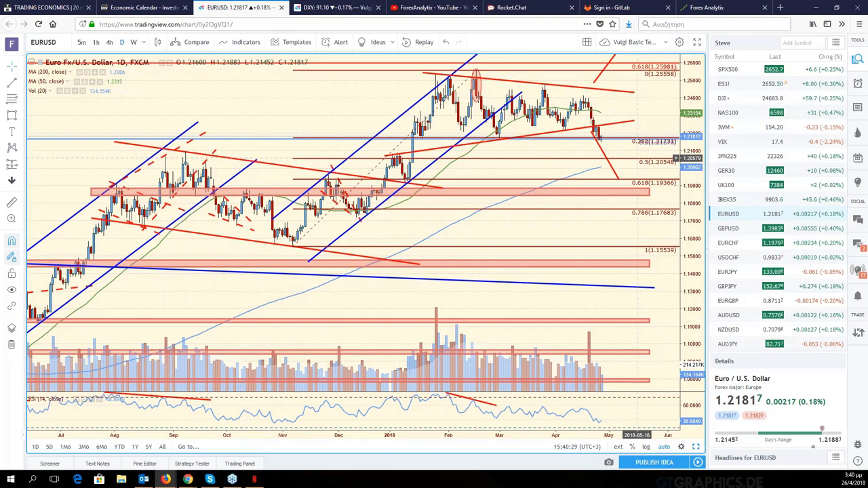
{"action": "scroll", "coordinate": [685, 158], "scroll_direction": "up", "scroll_amount": 1}
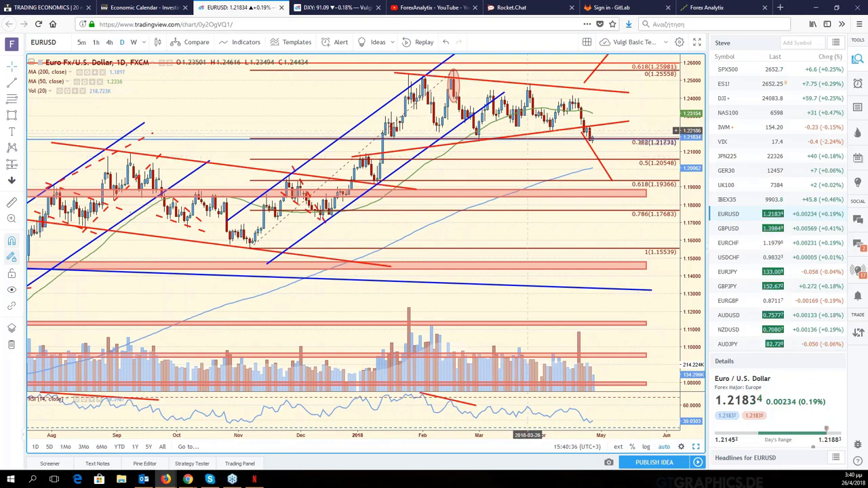
{"action": "scroll", "coordinate": [528, 131], "scroll_direction": "down", "scroll_amount": 1}
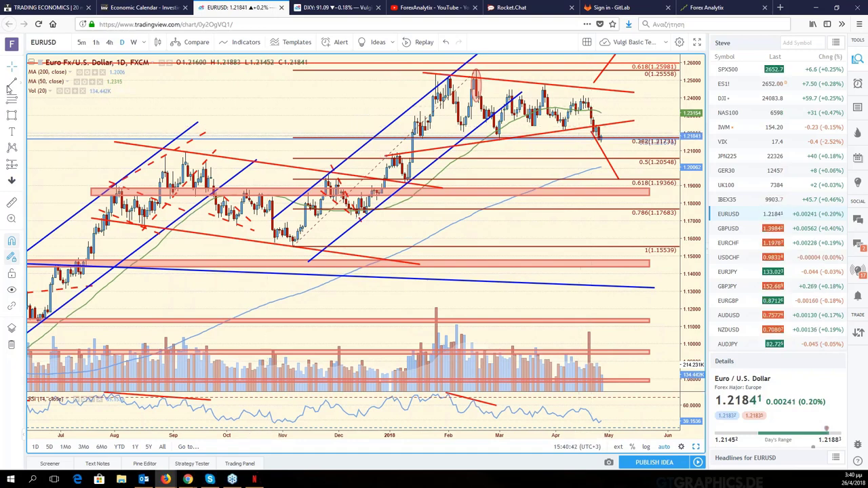
{"action": "left_click_drag", "start_coordinate": [603, 147], "coordinate": [617, 145]}
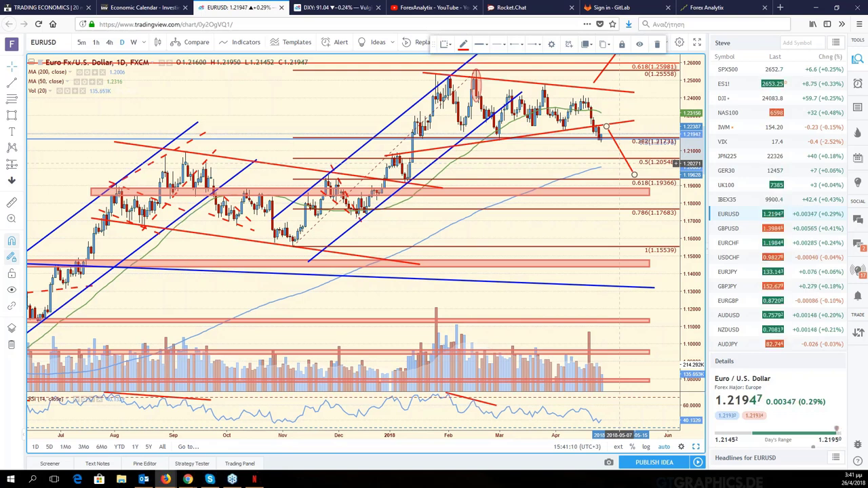
{"action": "left_click", "coordinate": [97, 43]}
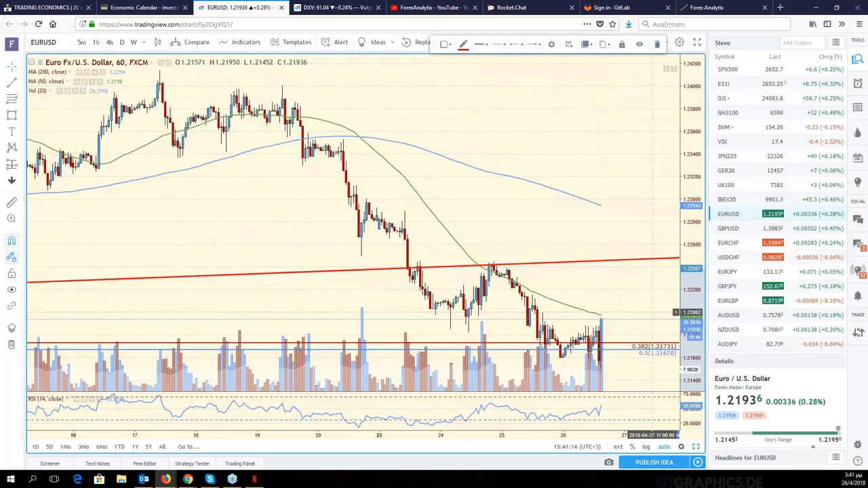
{"action": "left_click_drag", "start_coordinate": [676, 312], "coordinate": [621, 291]}
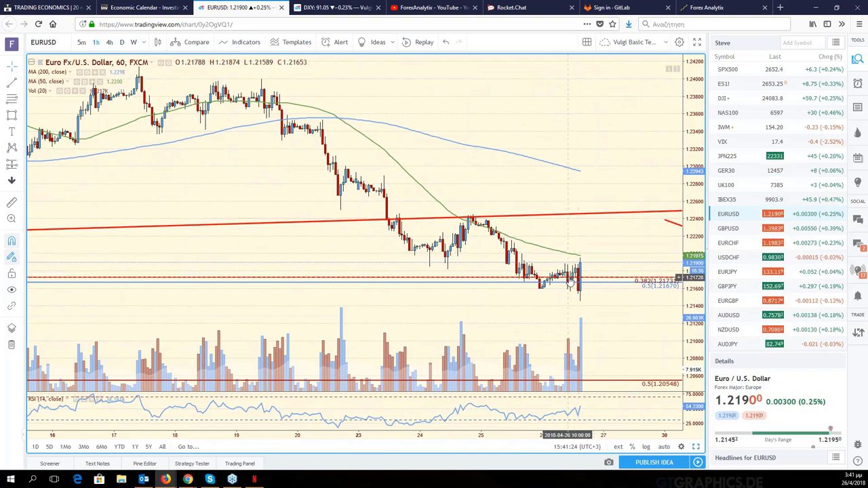
{"action": "left_click", "coordinate": [122, 42]}
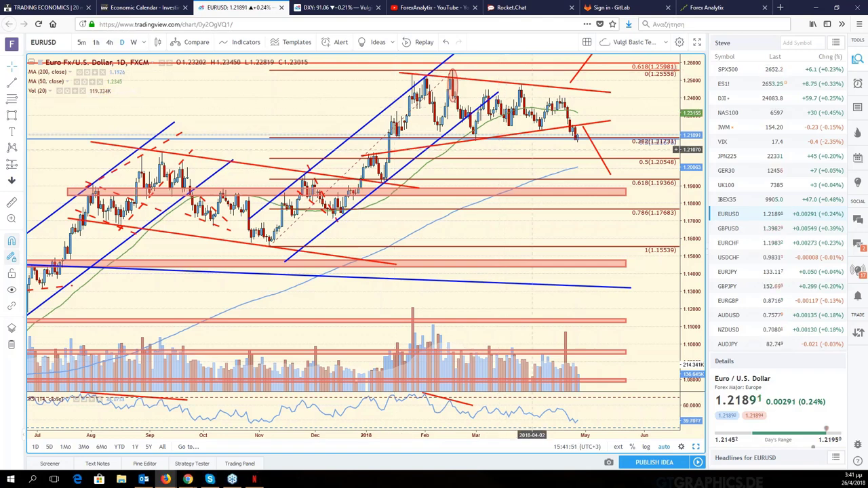
Clone the red trendline and nudge the copy slightly up, just under the latest candles.
{"action": "right_click", "coordinate": [560, 91]}
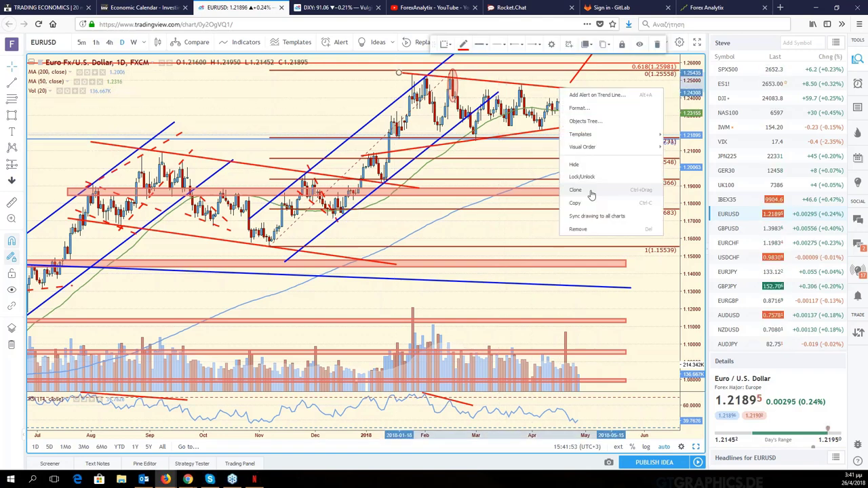
{"action": "left_click", "coordinate": [591, 195]}
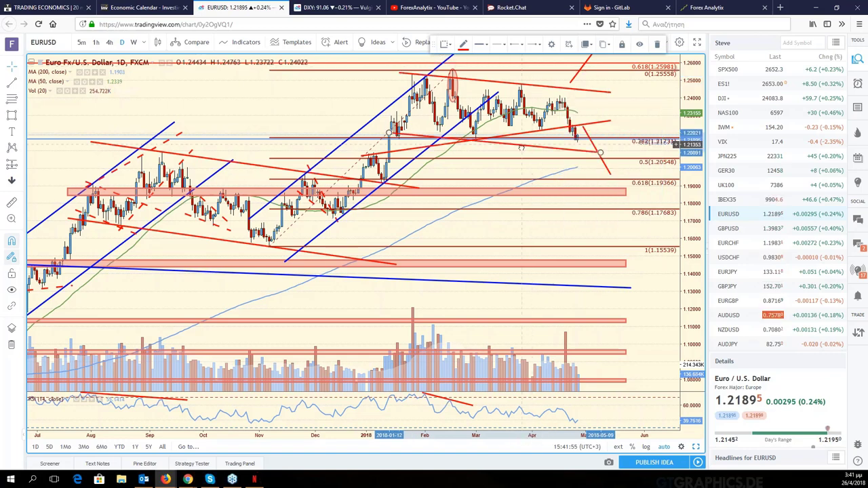
{"action": "left_click_drag", "start_coordinate": [521, 147], "coordinate": [528, 139]}
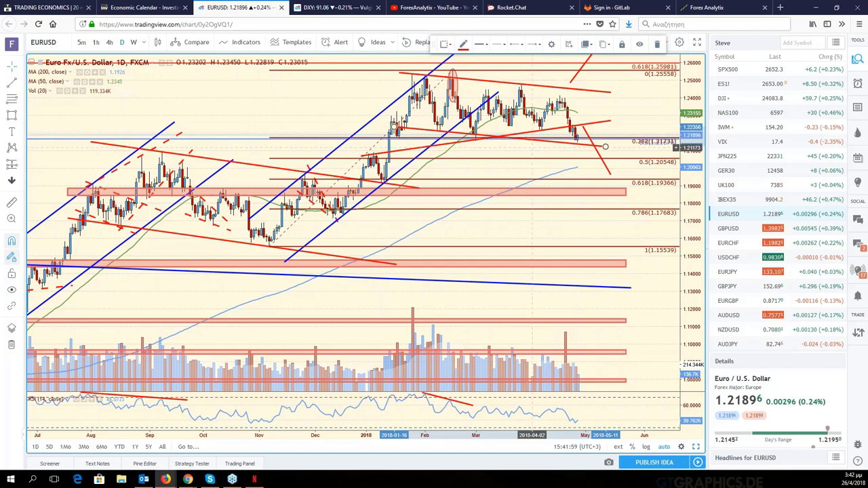
{"action": "left_click", "coordinate": [531, 147]}
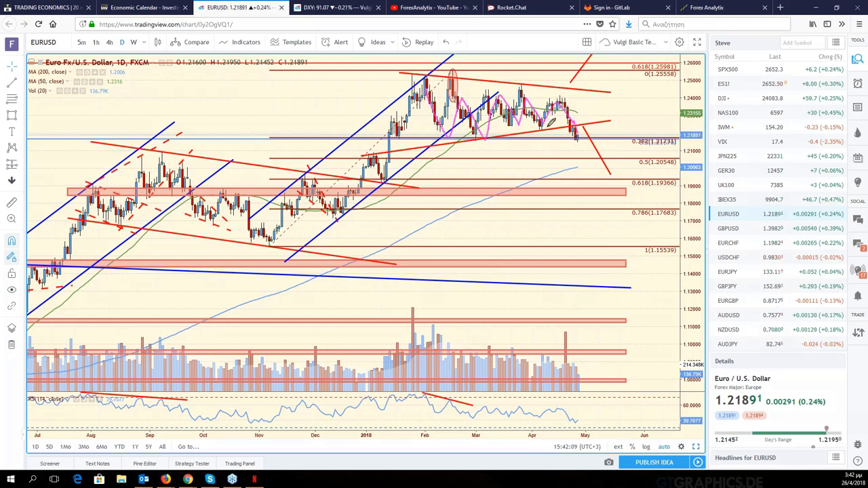
{"action": "mouse_move", "coordinate": [576, 136]}
{"action": "left_mouse_down"}
{"action": "mouse_move", "coordinate": [478, 62]}
{"action": "mouse_move", "coordinate": [483, 68]}
{"action": "left_mouse_up"}
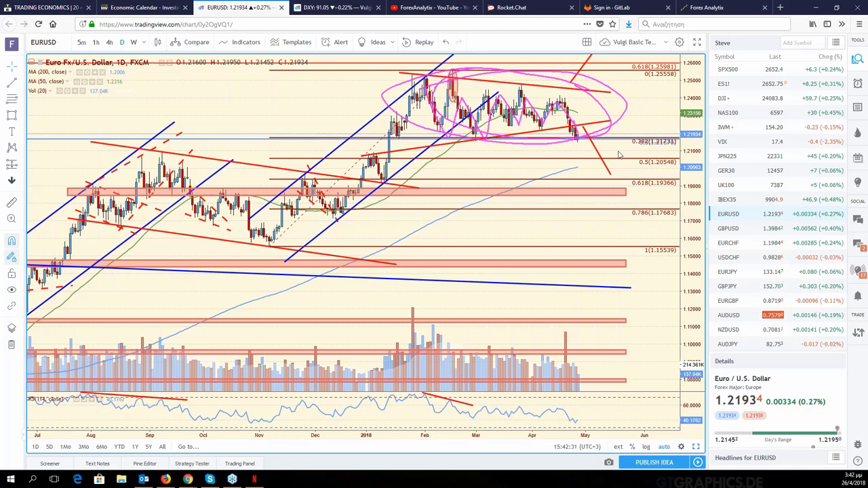
{"action": "key", "text": "e"}
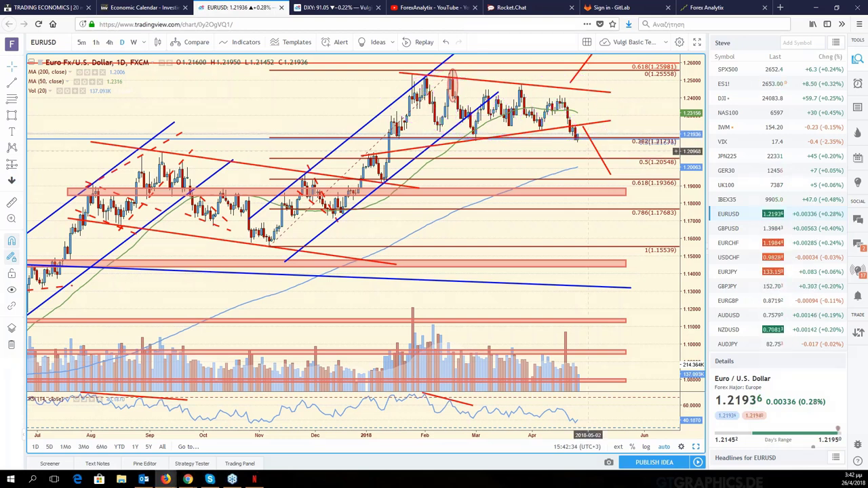
Pan the EURUSD daily chart slightly to reveal earlier dates.
{"action": "left_click_drag", "start_coordinate": [587, 151], "coordinate": [597, 150]}
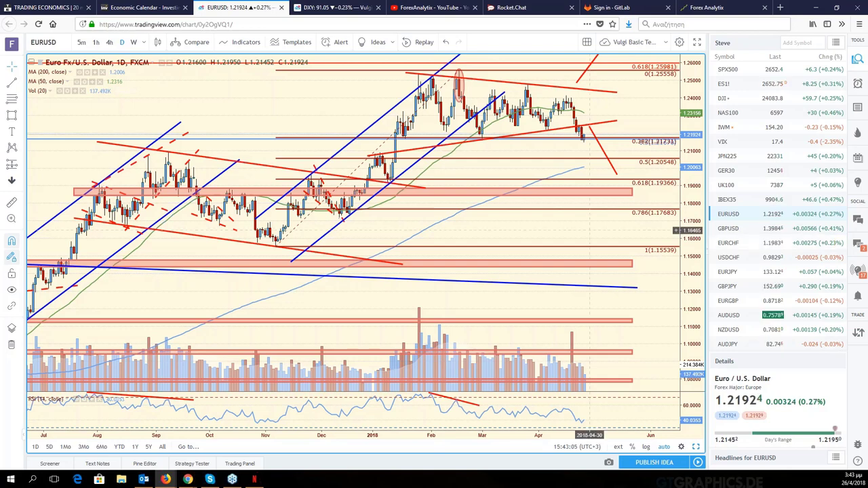
{"action": "scroll", "coordinate": [676, 232], "scroll_direction": "left", "scroll_amount": 2}
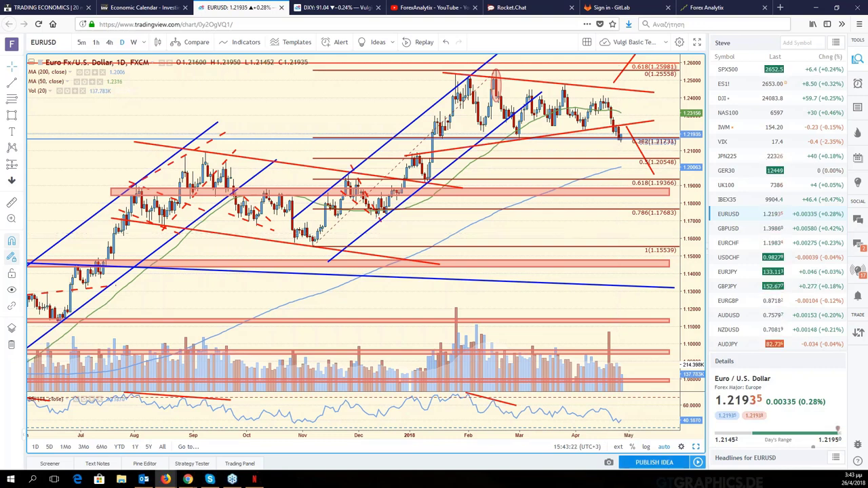
Restore the six-chart grid and replace the copper pane with the XAGUSD silver chart.
{"action": "left_click", "coordinate": [696, 449]}
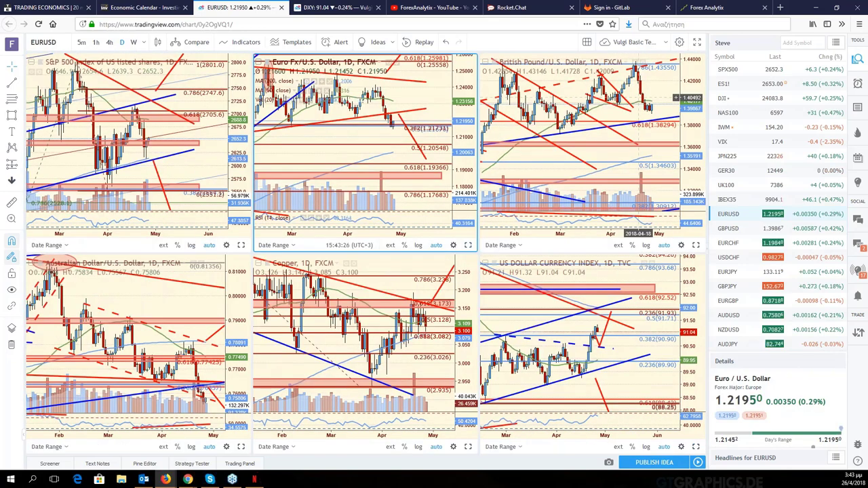
{"action": "scroll", "coordinate": [447, 128], "scroll_direction": "down", "scroll_amount": 2}
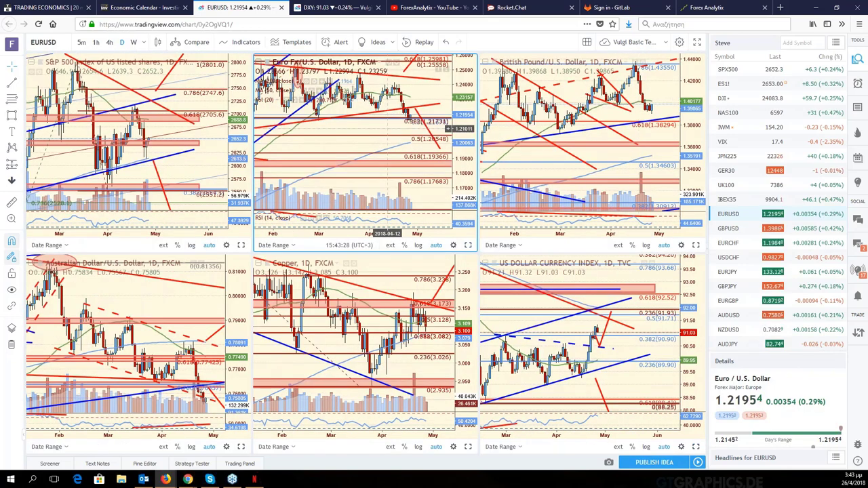
{"action": "scroll", "coordinate": [386, 128], "scroll_direction": "down", "scroll_amount": 2}
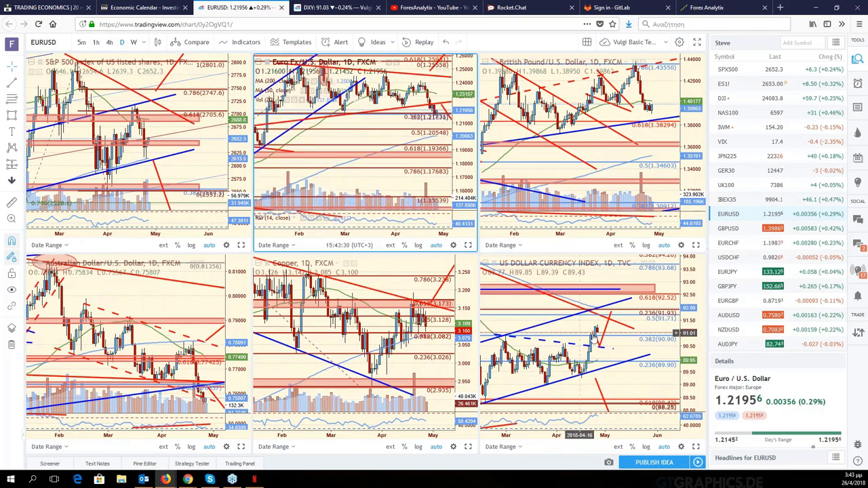
{"action": "scroll", "coordinate": [579, 333], "scroll_direction": "down", "scroll_amount": 2}
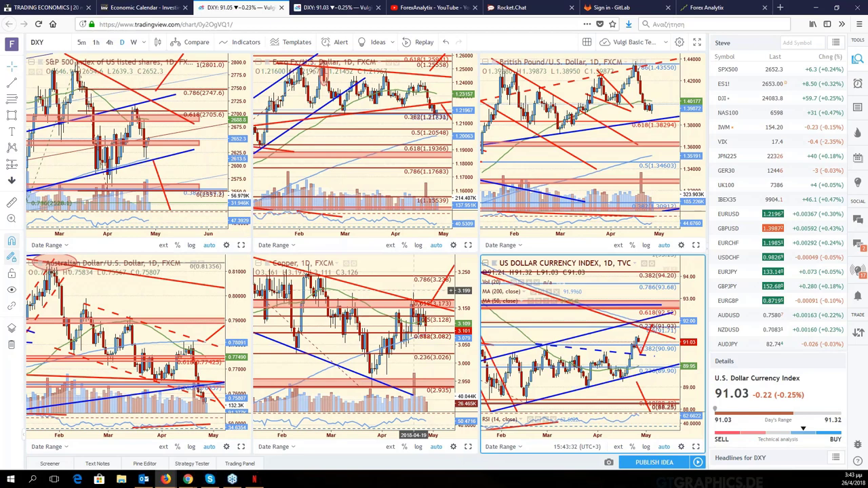
{"action": "left_click", "coordinate": [413, 291]}
{"action": "type", "text": "XAG"}
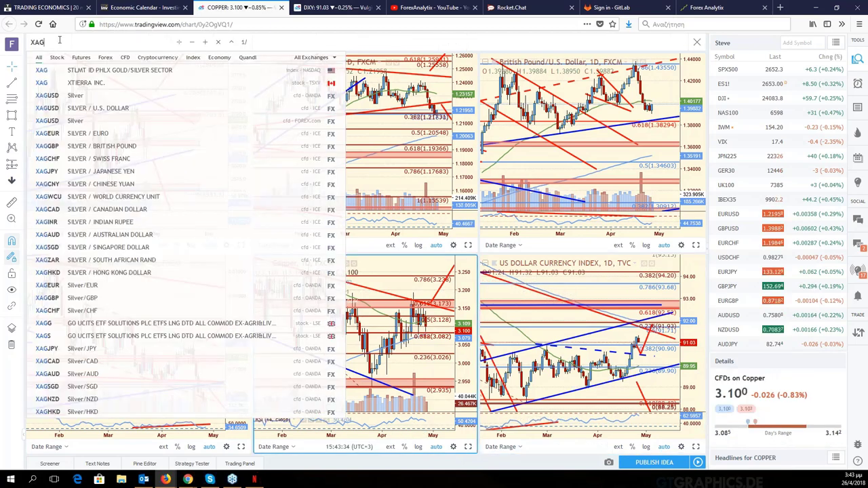
{"action": "left_click", "coordinate": [129, 107]}
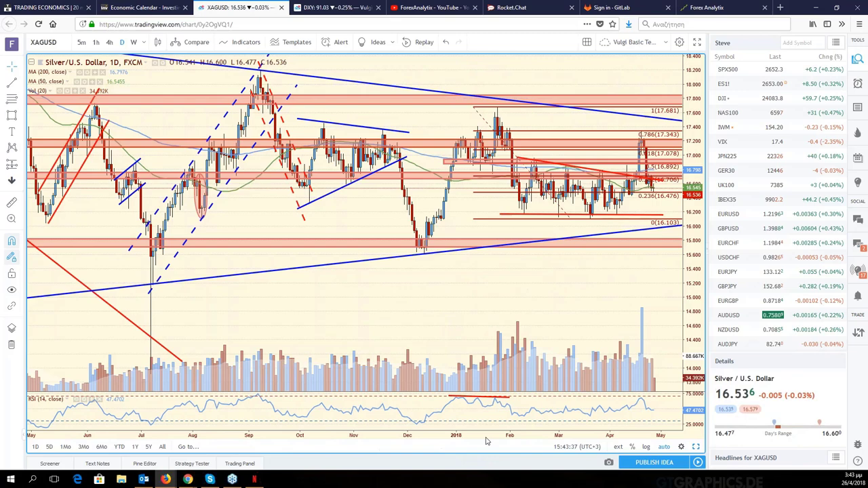
Leave more room right of the silver prices, then start a symbol search for XAU.
{"action": "left_click_drag", "start_coordinate": [485, 442], "coordinate": [435, 407]}
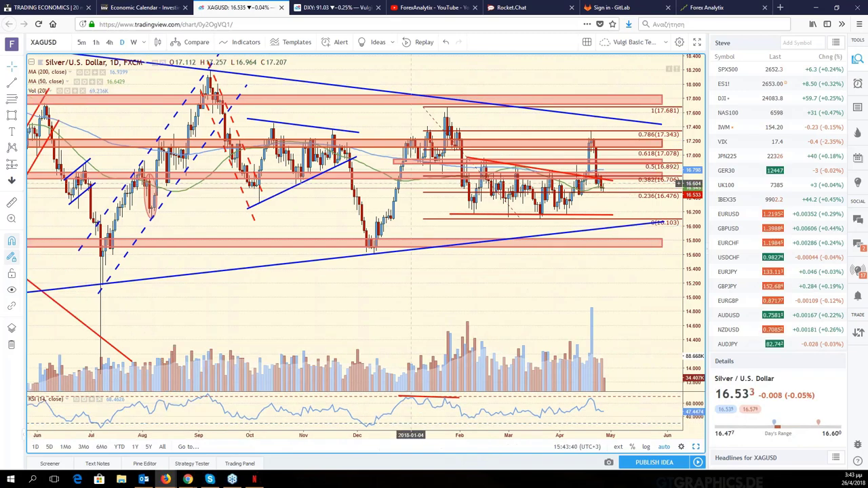
{"action": "scroll", "coordinate": [410, 183], "scroll_direction": "down", "scroll_amount": 2}
{"action": "left_click", "coordinate": [65, 42]}
{"action": "type", "text": "XAU"}
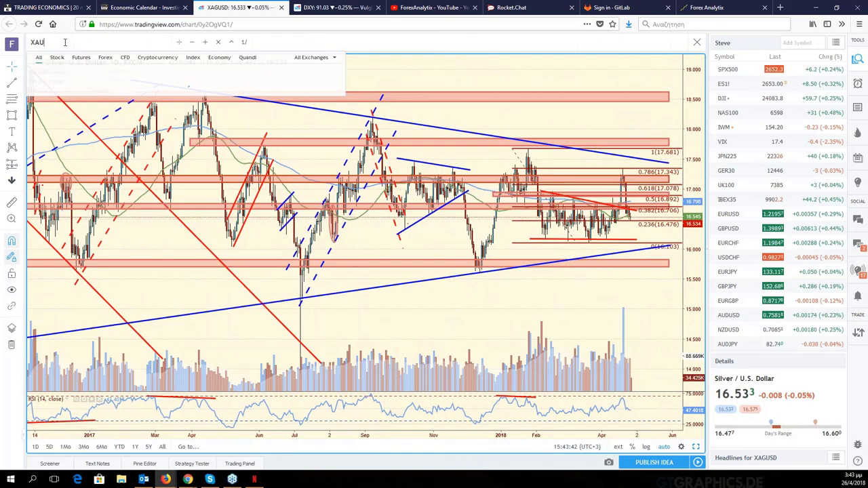
{"action": "key", "text": "Return"}
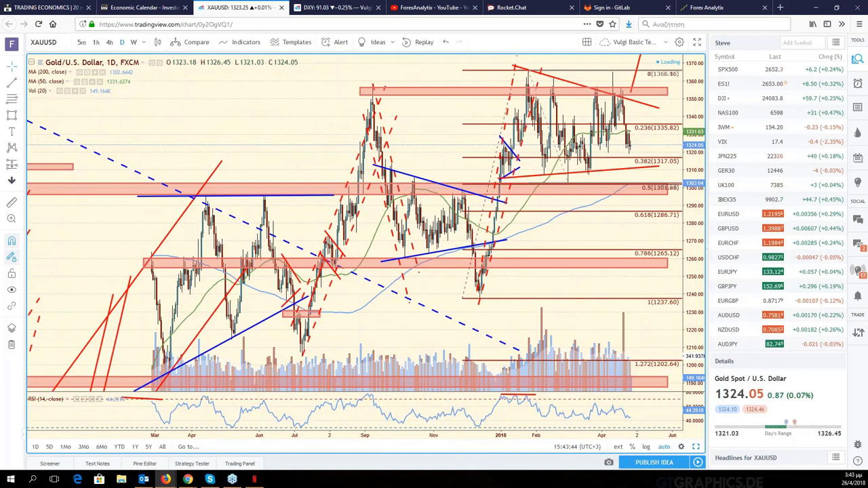
{"action": "scroll", "coordinate": [688, 177], "scroll_direction": "up", "scroll_amount": 2}
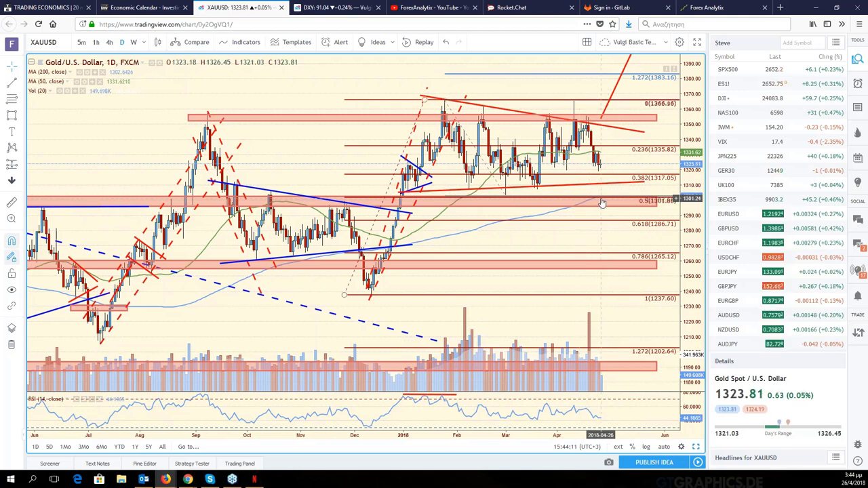
{"action": "scroll", "coordinate": [602, 202], "scroll_direction": "up", "scroll_amount": 3}
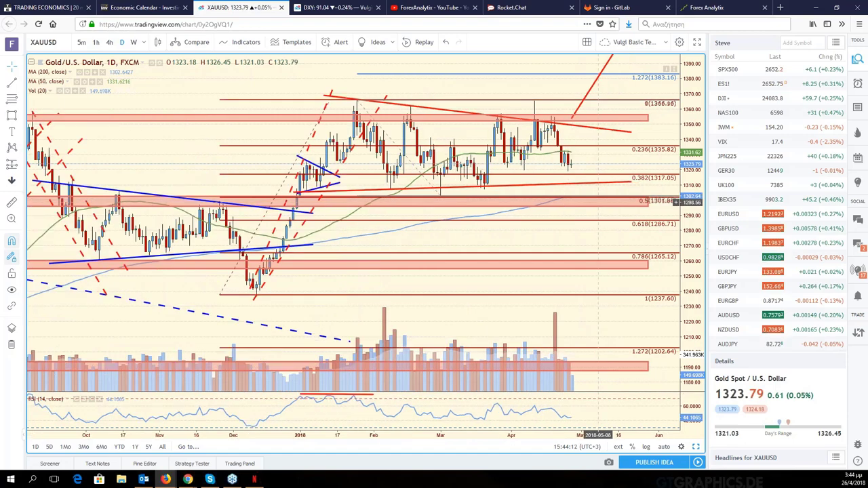
{"action": "scroll", "coordinate": [598, 202], "scroll_direction": "down", "scroll_amount": 3}
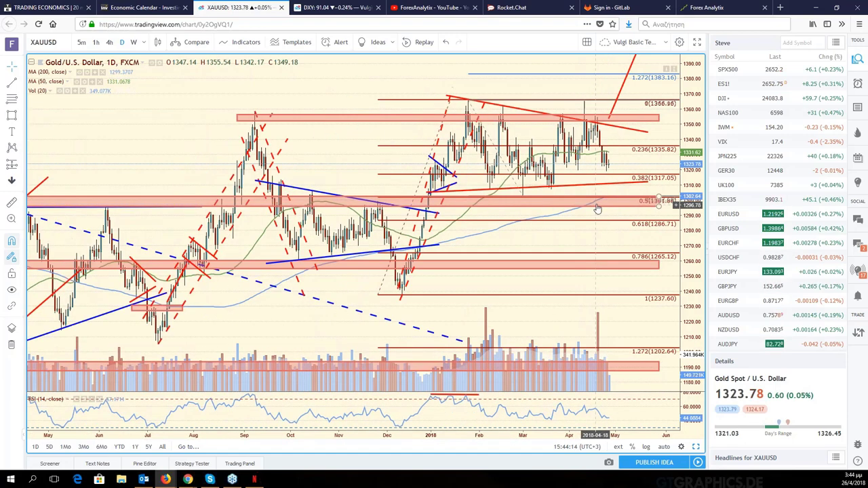
{"action": "scroll", "coordinate": [597, 209], "scroll_direction": "up", "scroll_amount": 1}
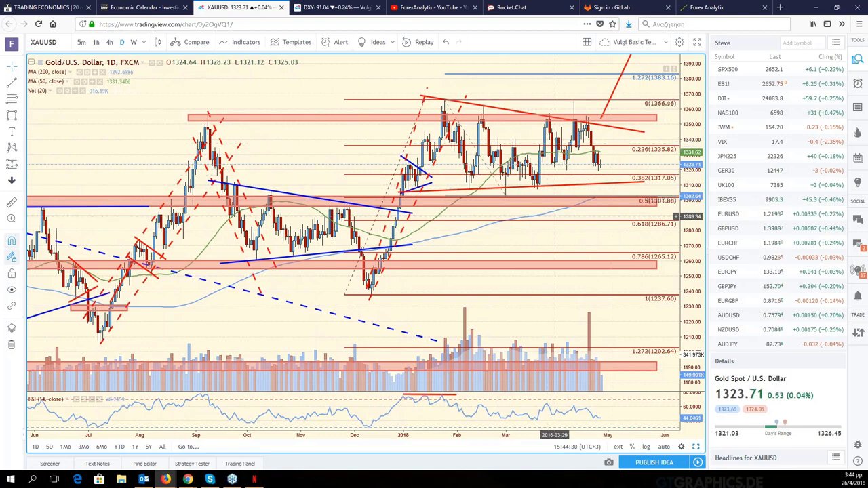
{"action": "scroll", "coordinate": [554, 216], "scroll_direction": "down", "scroll_amount": 2}
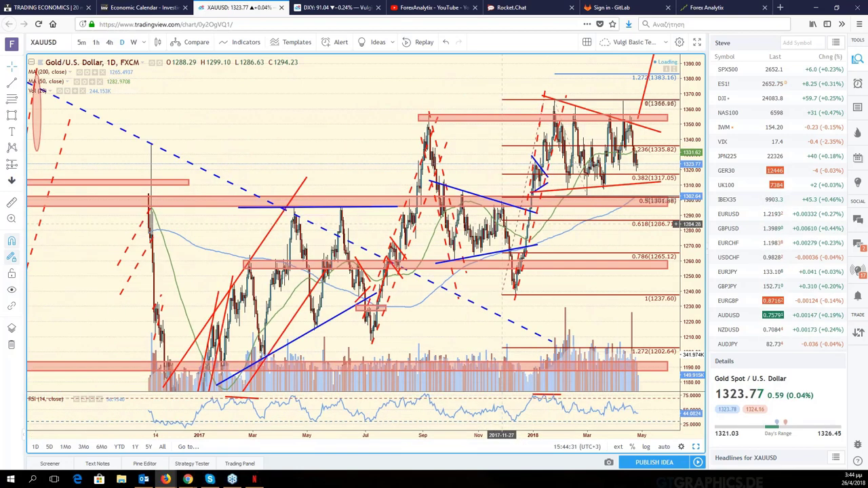
{"action": "scroll", "coordinate": [502, 223], "scroll_direction": "up", "scroll_amount": 2}
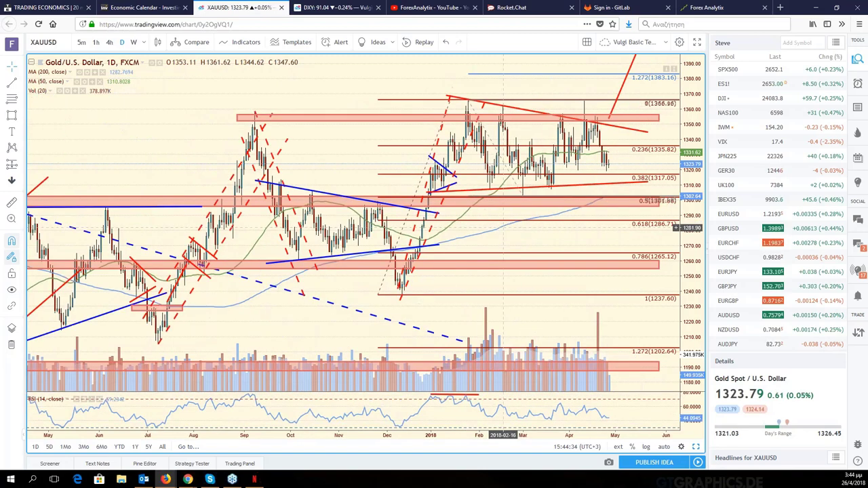
{"action": "scroll", "coordinate": [503, 228], "scroll_direction": "up", "scroll_amount": 1}
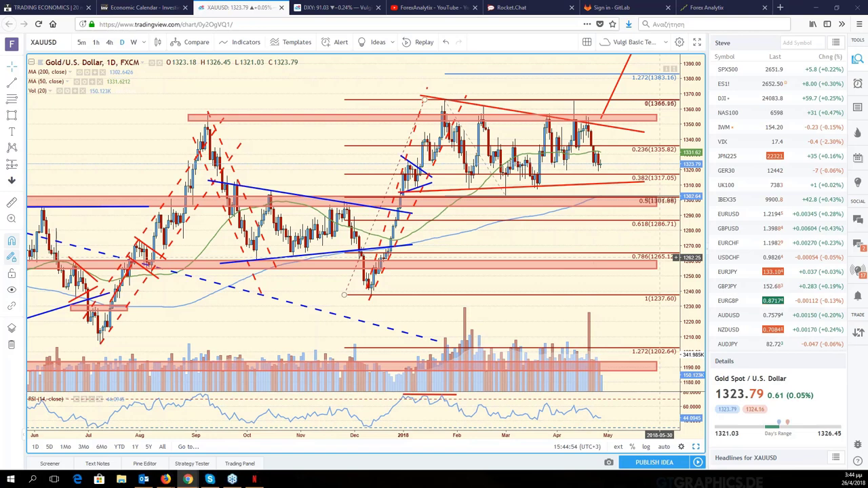
{"action": "scroll", "coordinate": [744, 288], "scroll_direction": "down", "scroll_amount": 3}
{"action": "scroll", "coordinate": [744, 287], "scroll_direction": "down", "scroll_amount": 5}
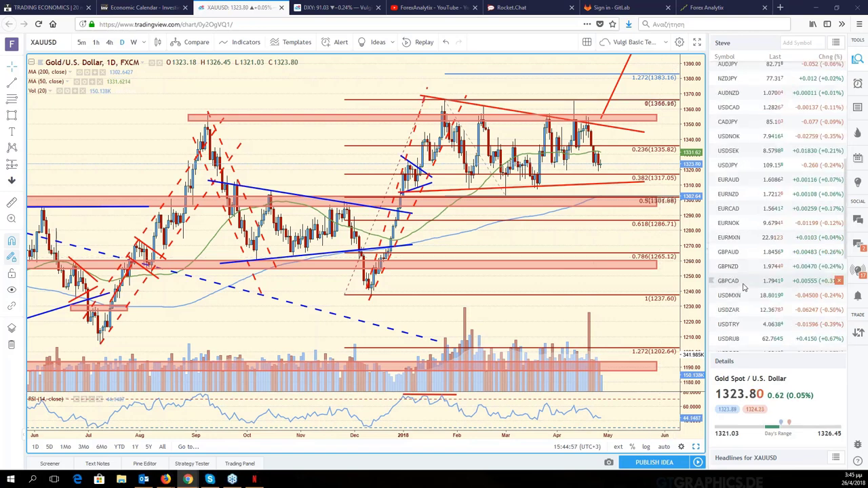
{"action": "scroll", "coordinate": [744, 288], "scroll_direction": "down", "scroll_amount": 2}
{"action": "scroll", "coordinate": [774, 252], "scroll_direction": "down", "scroll_amount": 1}
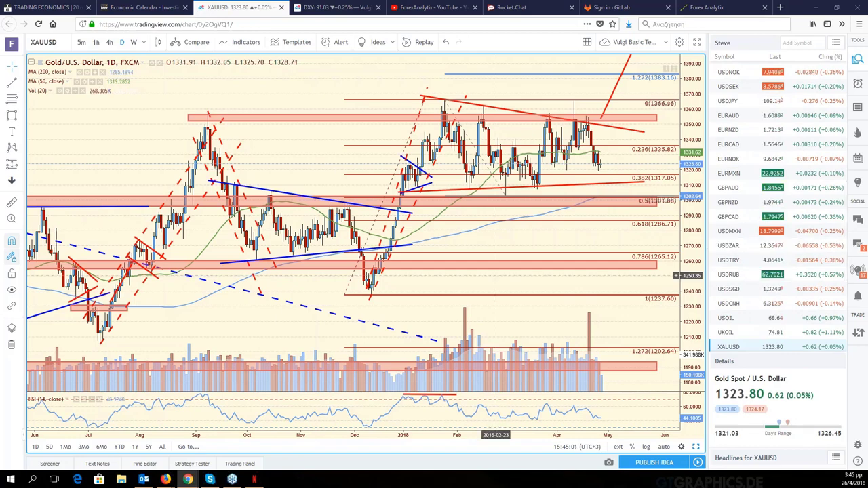
Load the USOIL (WTI crude) daily chart from the watchlist and scroll back through earlier history.
{"action": "left_click", "coordinate": [738, 324]}
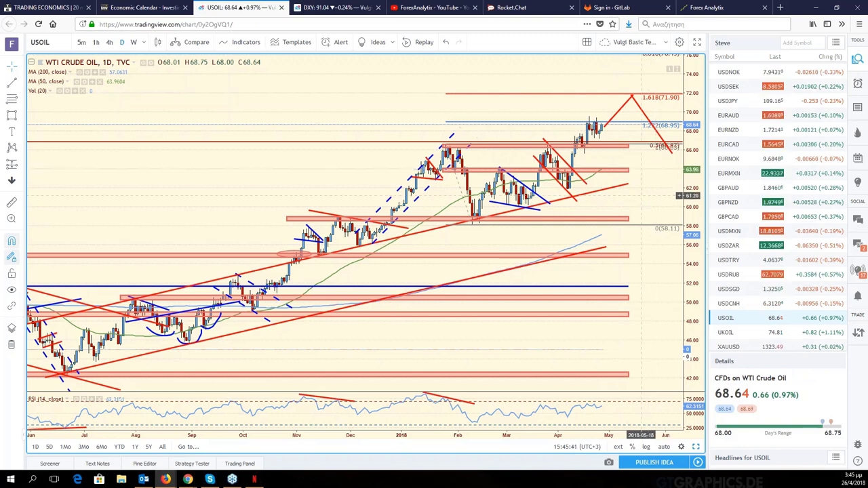
{"action": "scroll", "coordinate": [680, 196], "scroll_direction": "left", "scroll_amount": 2}
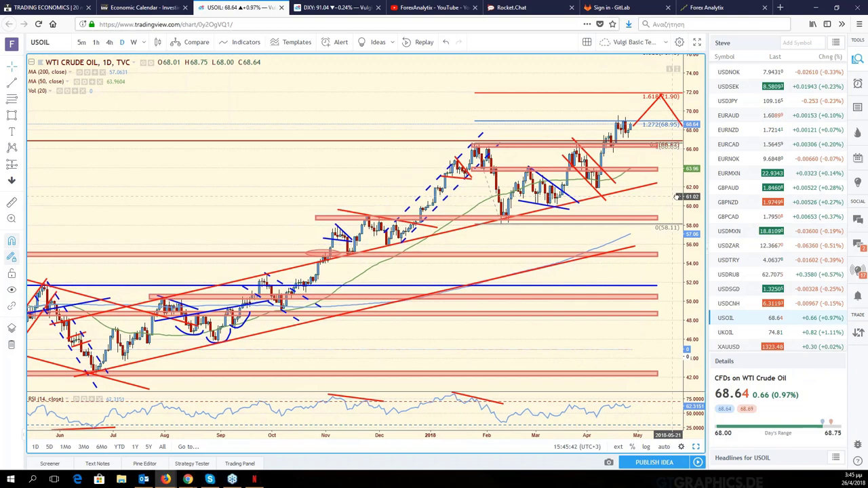
{"action": "scroll", "coordinate": [678, 196], "scroll_direction": "left", "scroll_amount": 1}
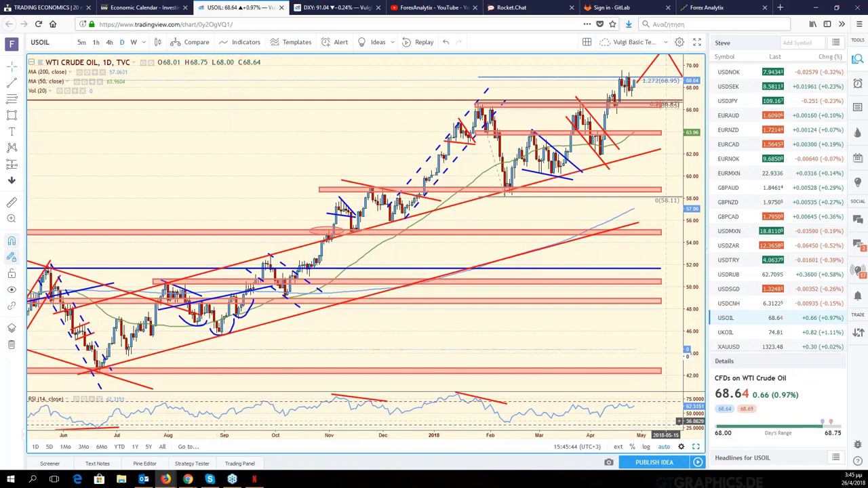
Load the USDRUB chart, then return to the six-chart grid.
{"action": "type", "text": "USD"}
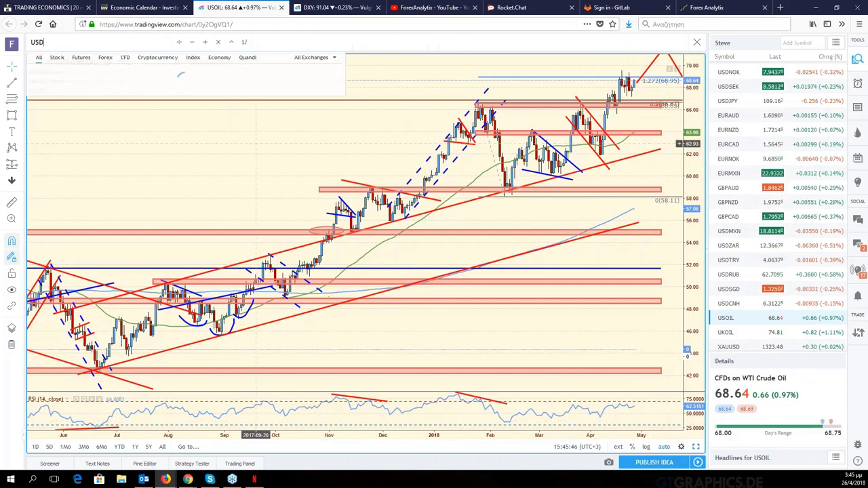
{"action": "type", "text": "RUB"}
{"action": "key", "text": "Return"}
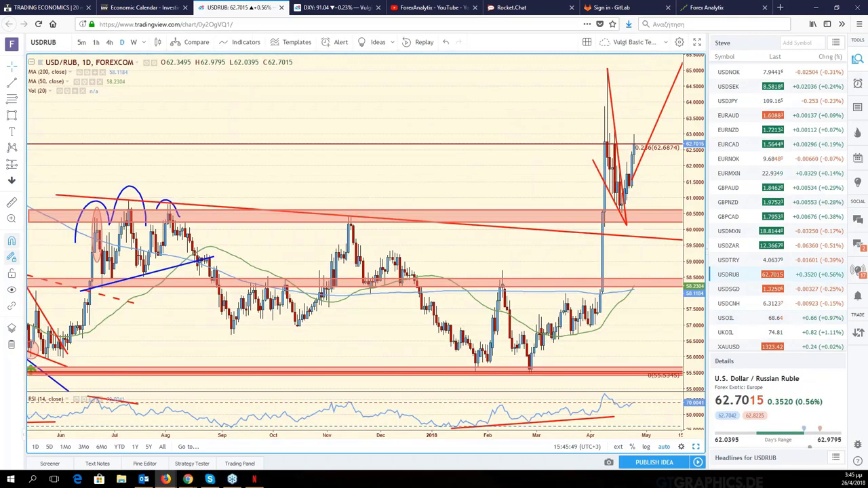
{"action": "key", "text": "alt+Return"}
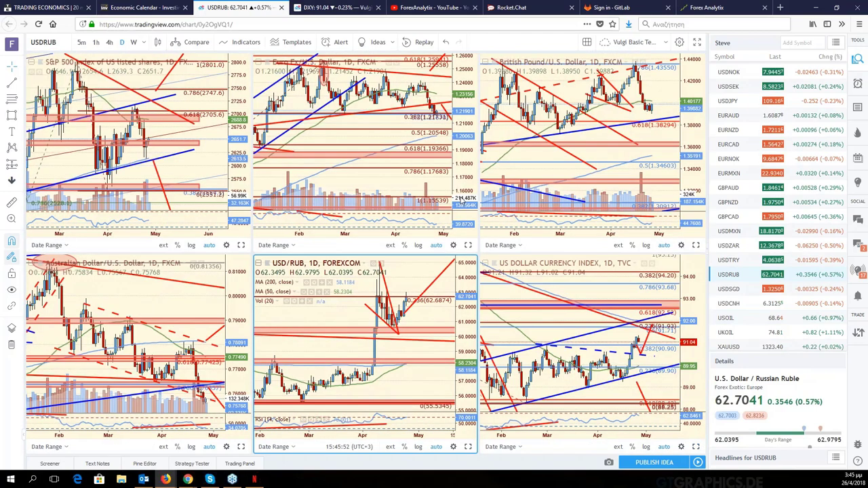
Show the EUR/USD pane full size and scroll back through its history.
{"action": "left_click", "coordinate": [461, 198]}
{"action": "key", "text": "alt+Return"}
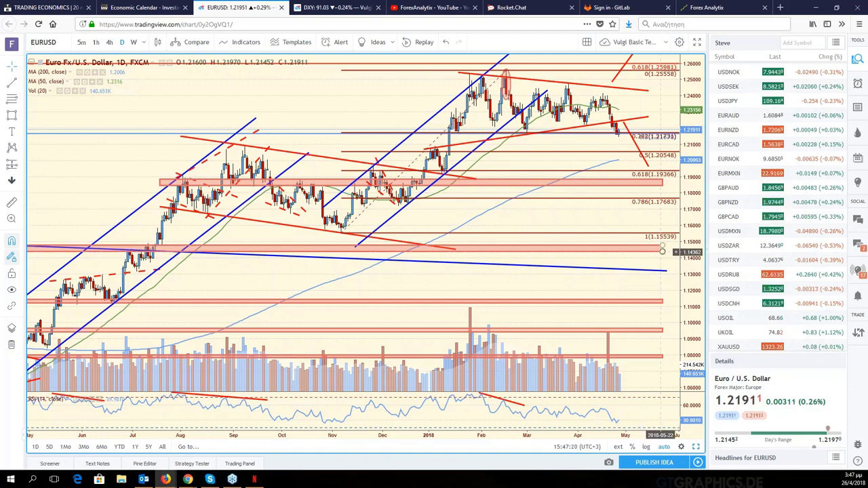
{"action": "scroll", "coordinate": [662, 251], "scroll_direction": "left", "scroll_amount": 2}
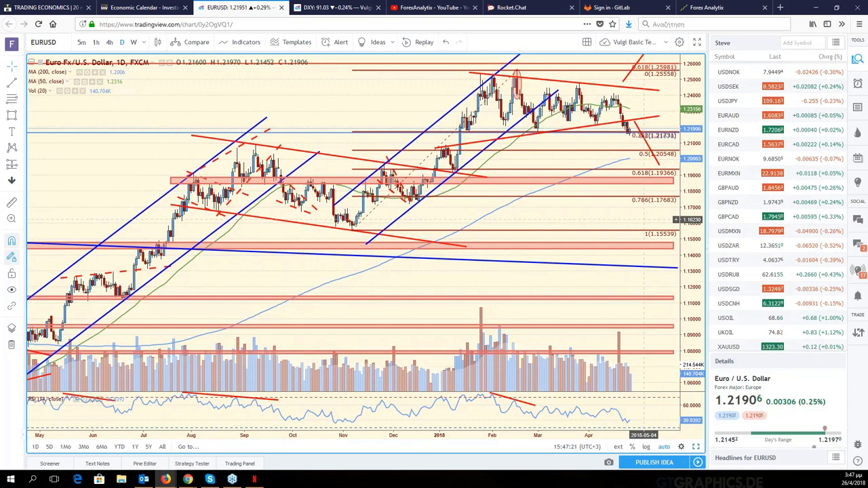
Maximize the DXY chart and drag the red projected path's point toward later dates.
{"action": "left_click", "coordinate": [695, 446]}
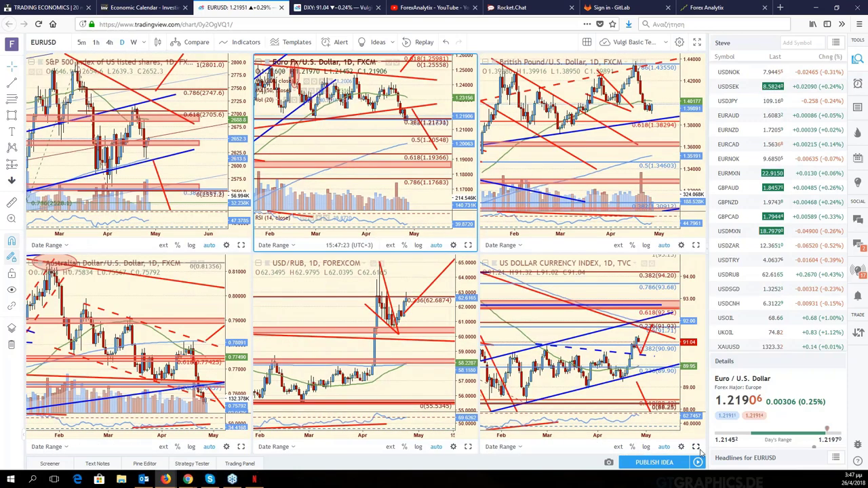
{"action": "left_click", "coordinate": [696, 447]}
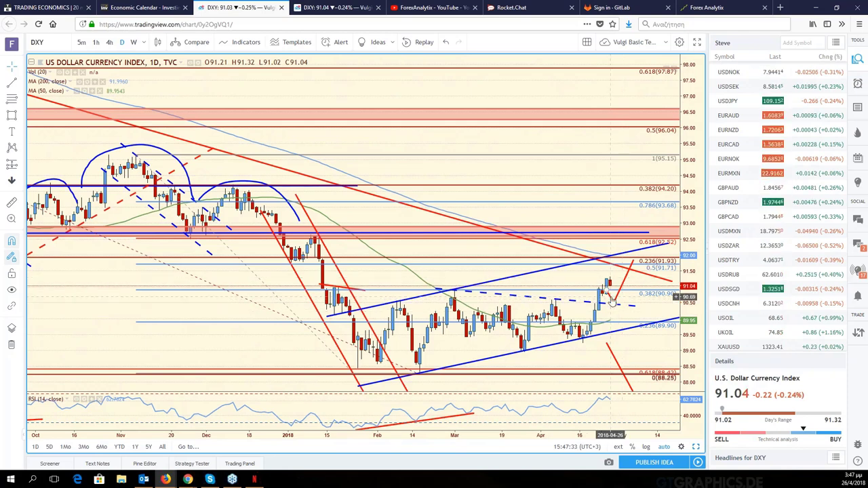
{"action": "left_click", "coordinate": [612, 300]}
{"action": "left_click_drag", "start_coordinate": [614, 295], "coordinate": [628, 284]}
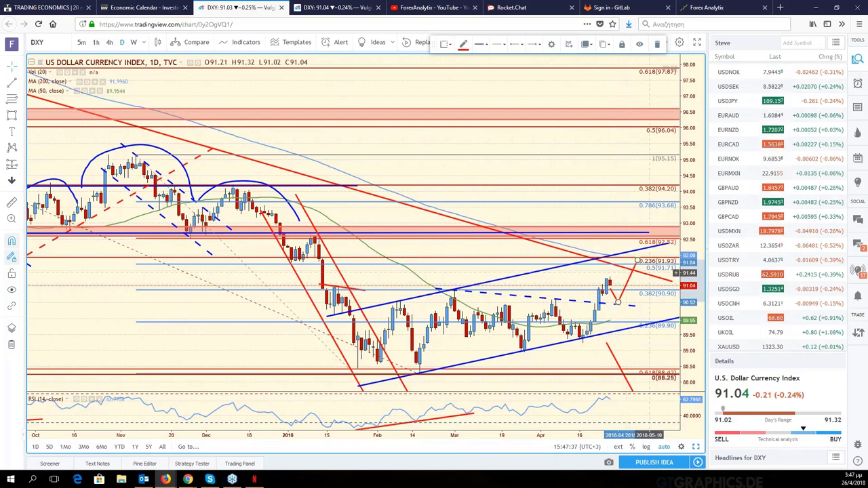
{"action": "left_click", "coordinate": [607, 270]}
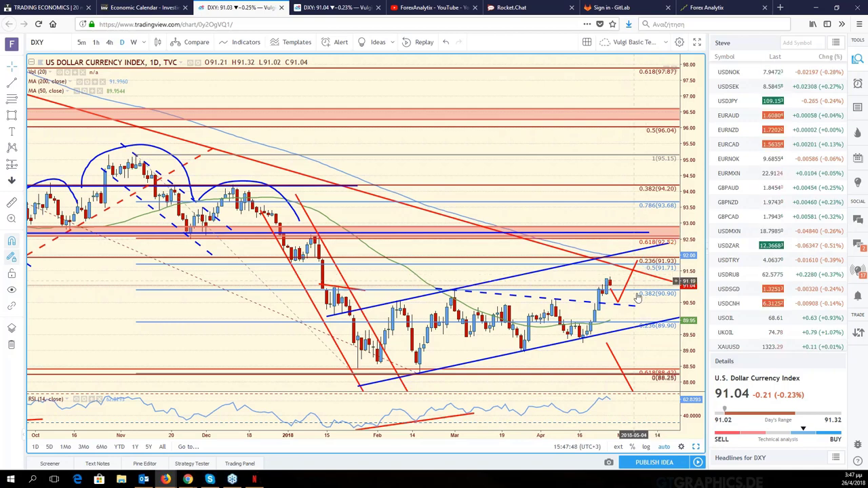
{"action": "scroll", "coordinate": [638, 299], "scroll_direction": "down", "scroll_amount": 2}
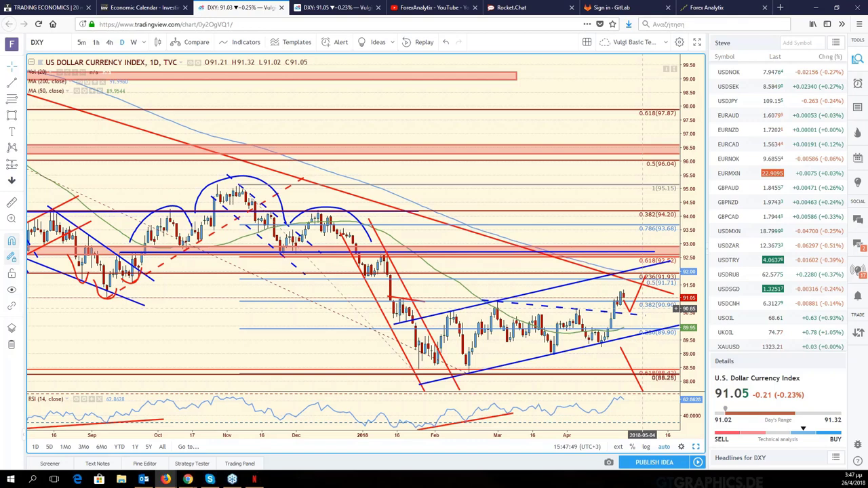
{"action": "scroll", "coordinate": [631, 332], "scroll_direction": "down", "scroll_amount": 1}
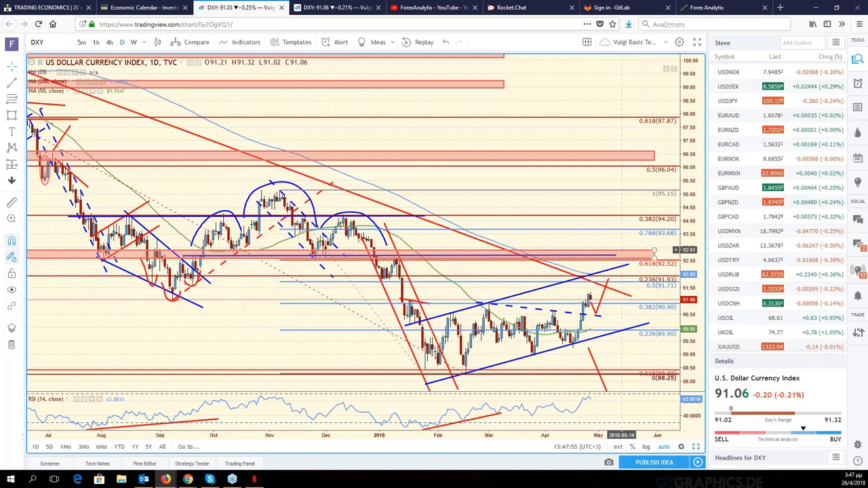
{"action": "scroll", "coordinate": [616, 302], "scroll_direction": "down", "scroll_amount": 1}
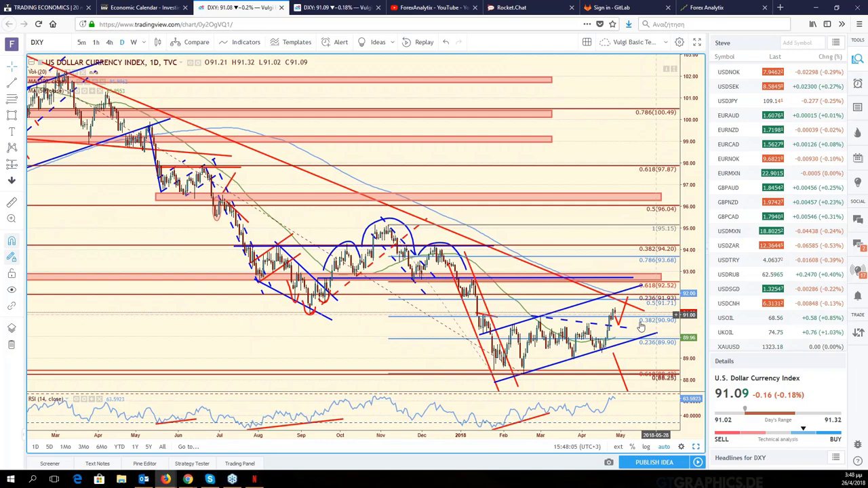
{"action": "scroll", "coordinate": [640, 327], "scroll_direction": "up", "scroll_amount": 2}
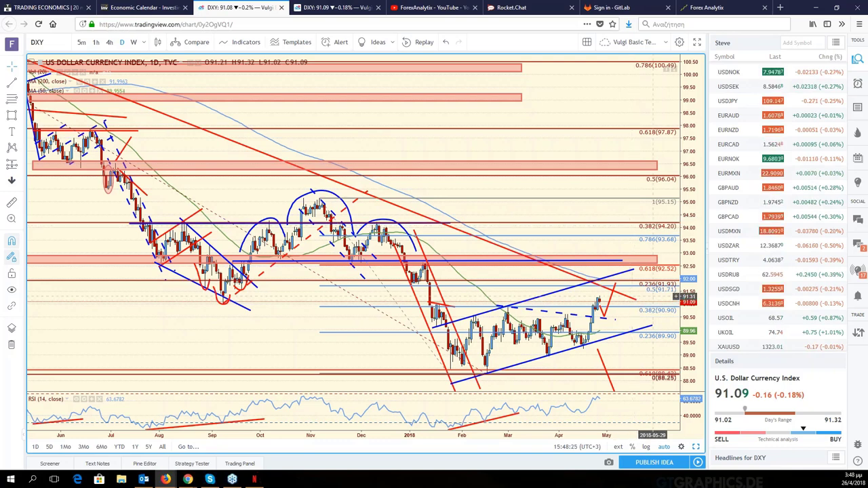
{"action": "left_click_drag", "start_coordinate": [653, 297], "coordinate": [691, 299]}
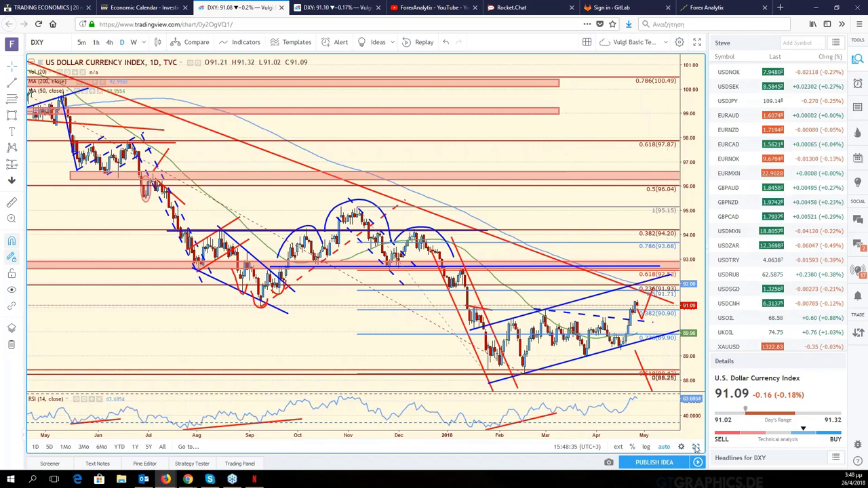
Restore the six-chart grid and make the EUR/USD pane the active chart.
{"action": "left_click", "coordinate": [696, 448]}
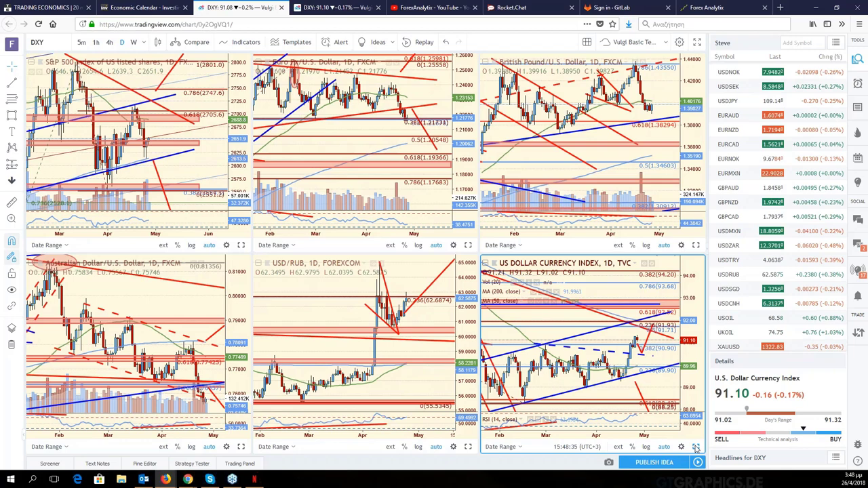
{"action": "left_click", "coordinate": [451, 320]}
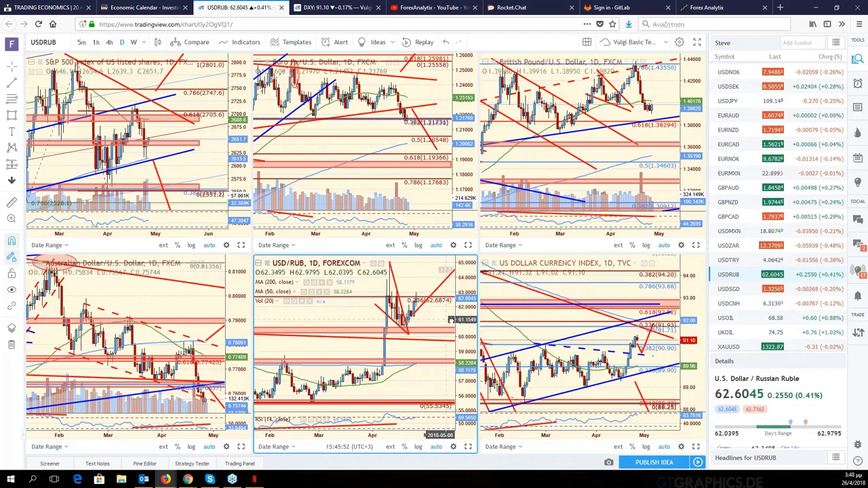
{"action": "left_click", "coordinate": [448, 145]}
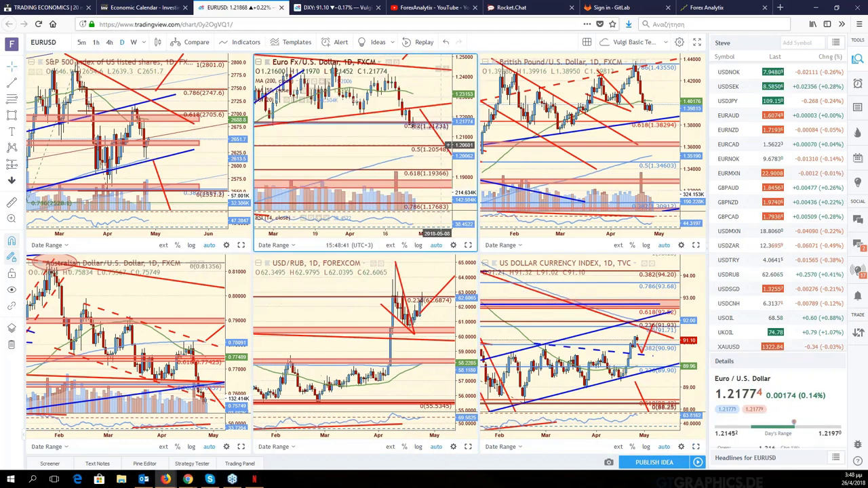
{"action": "scroll", "coordinate": [448, 146], "scroll_direction": "up", "scroll_amount": 2}
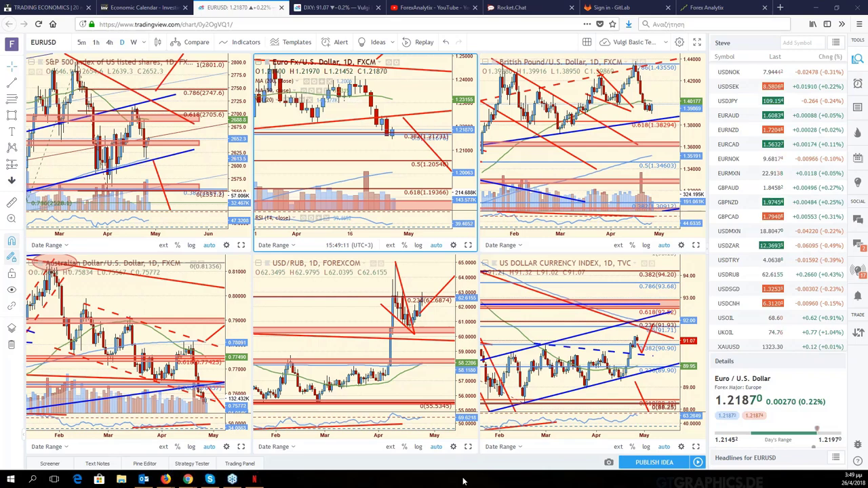
{"action": "scroll", "coordinate": [417, 175], "scroll_direction": "down", "scroll_amount": 2}
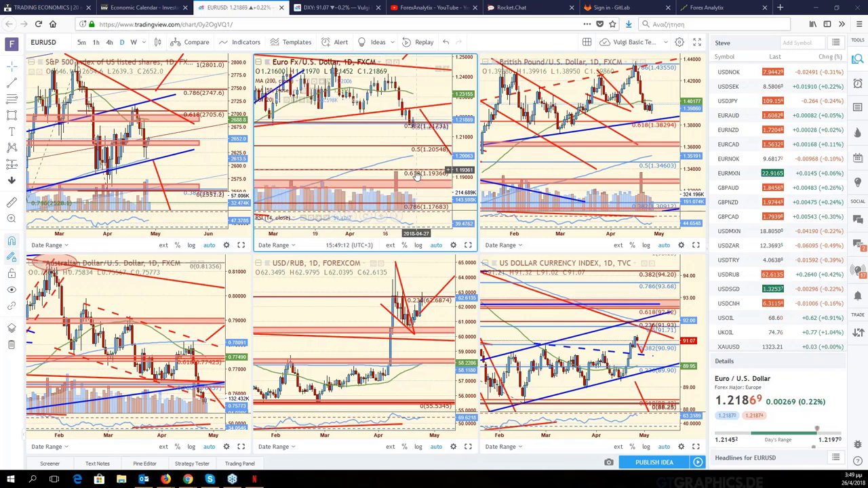
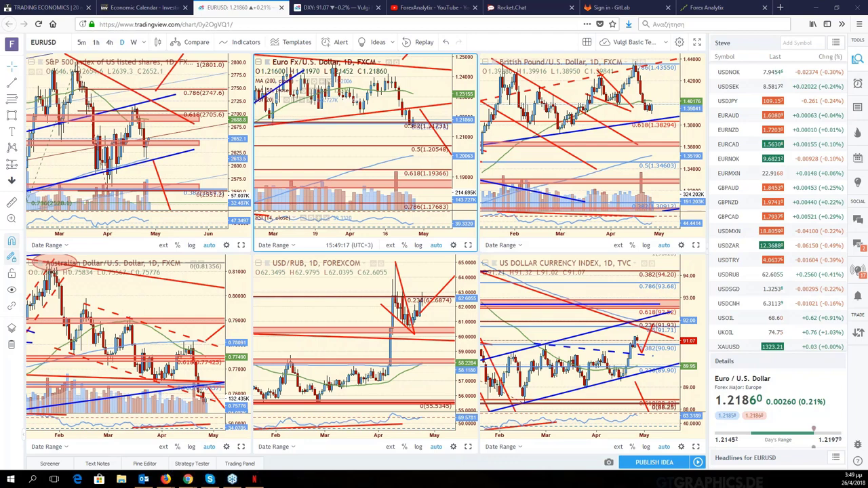
Make the EURUSD chart active and expand it to fill the layout.
{"action": "scroll", "coordinate": [353, 135], "scroll_direction": "down", "scroll_amount": 2}
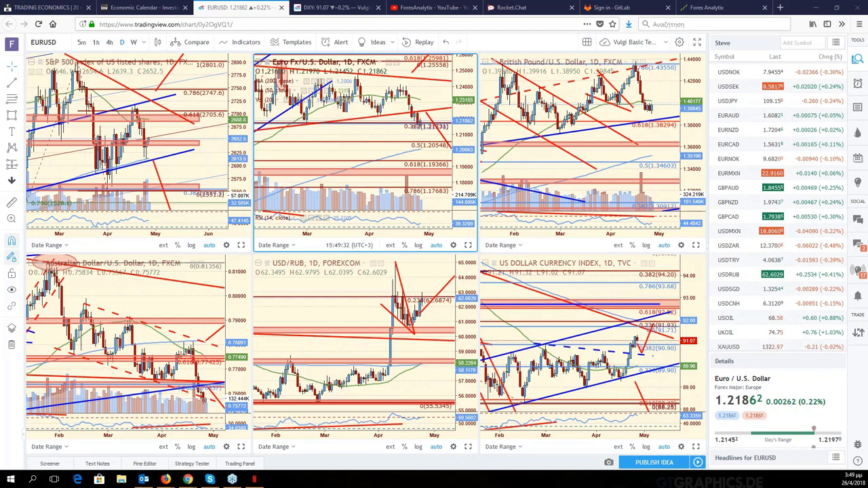
{"action": "left_click", "coordinate": [224, 175]}
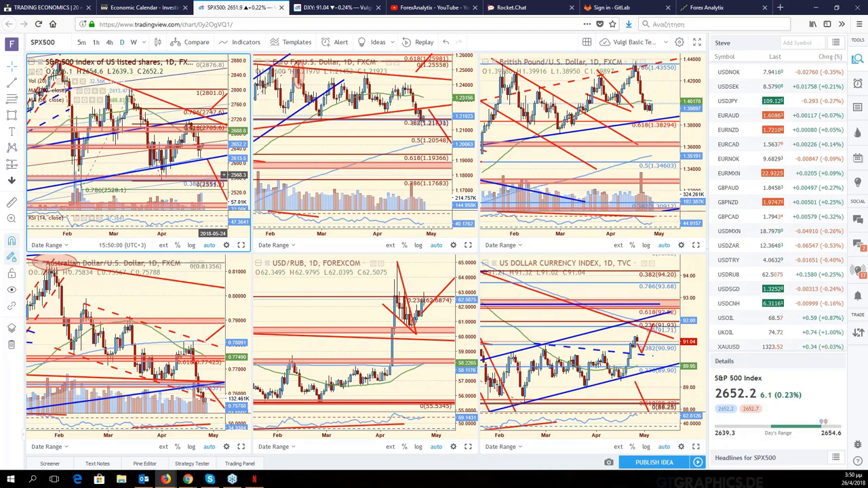
{"action": "left_click", "coordinate": [391, 187]}
{"action": "key", "text": "alt+Return"}
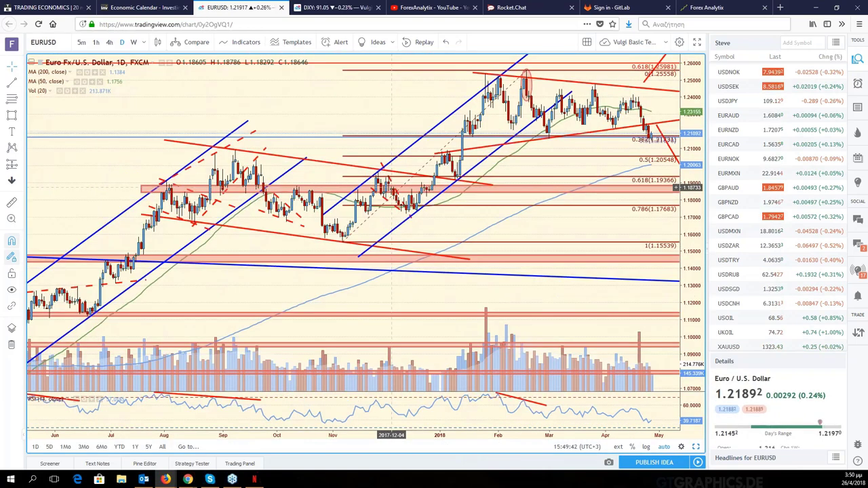
Switch EURUSD to the 4-hour (240) interval, then back to daily.
{"action": "type", "text": "240"}
{"action": "key", "text": "Return"}
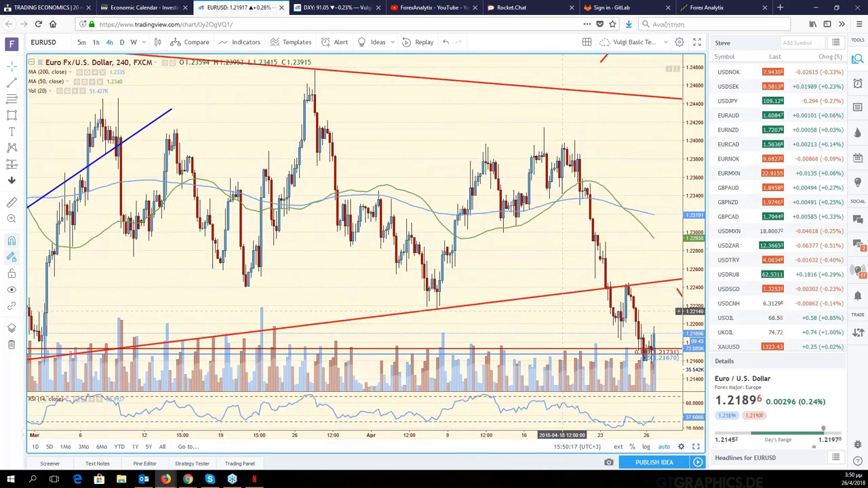
{"action": "scroll", "coordinate": [367, 223], "scroll_direction": "right", "scroll_amount": 3}
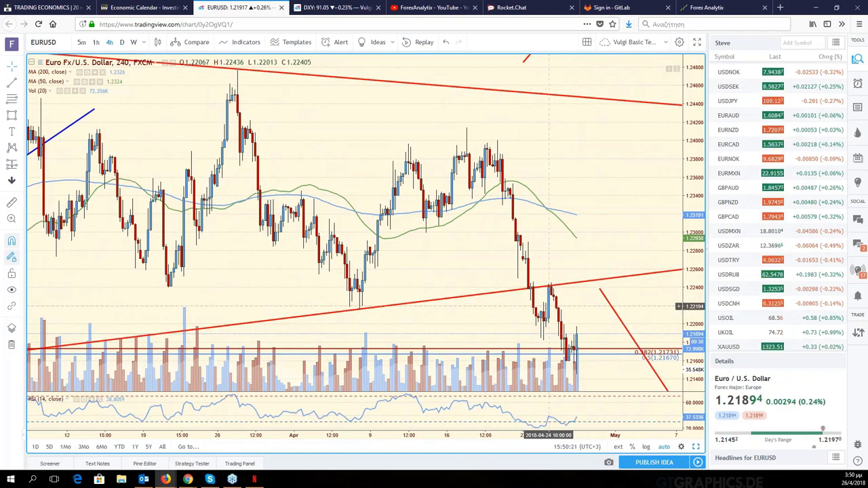
{"action": "type", "text": "D"}
{"action": "key", "text": "Return"}
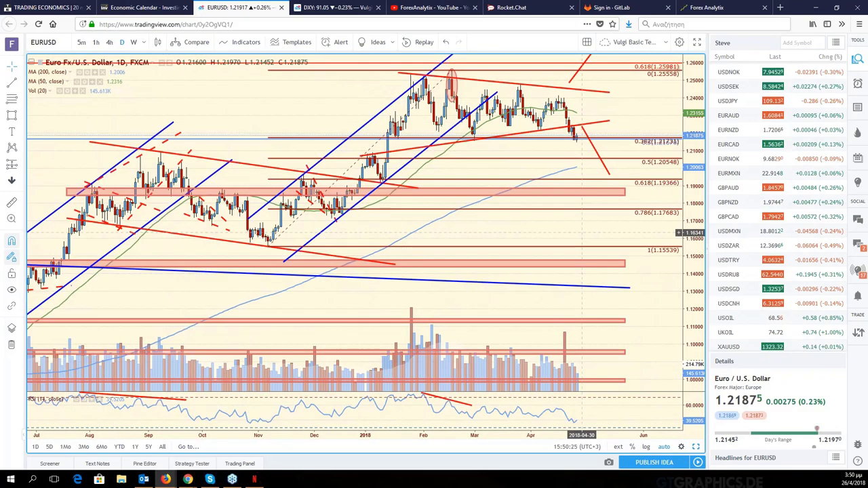
Change the active chart to EURJPY and expand it full-size.
{"action": "scroll", "coordinate": [582, 232], "scroll_direction": "down", "scroll_amount": 2}
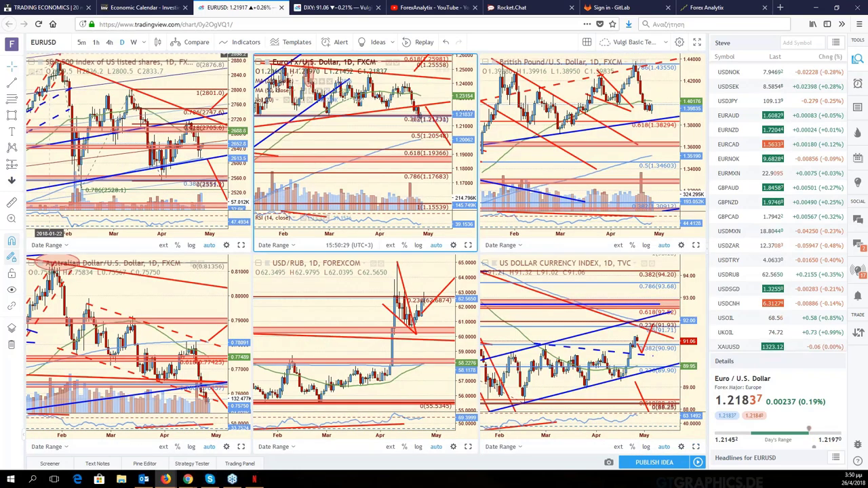
{"action": "key", "text": "Down"}
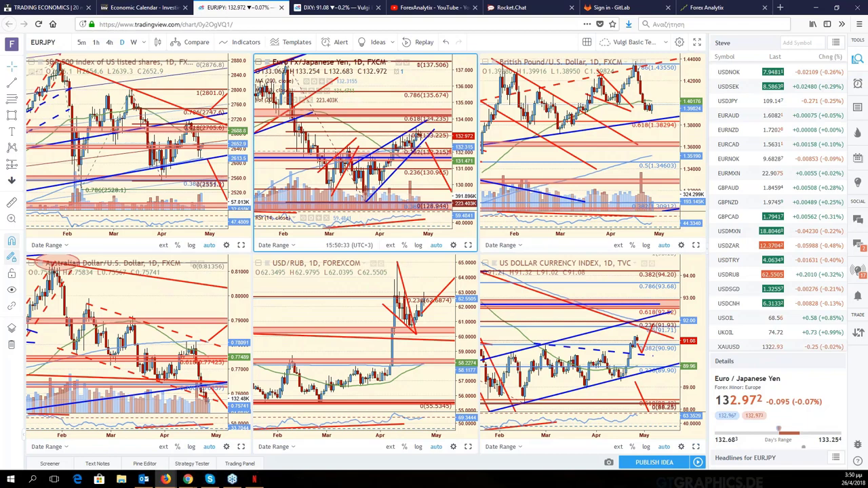
{"action": "key", "text": "alt+Return"}
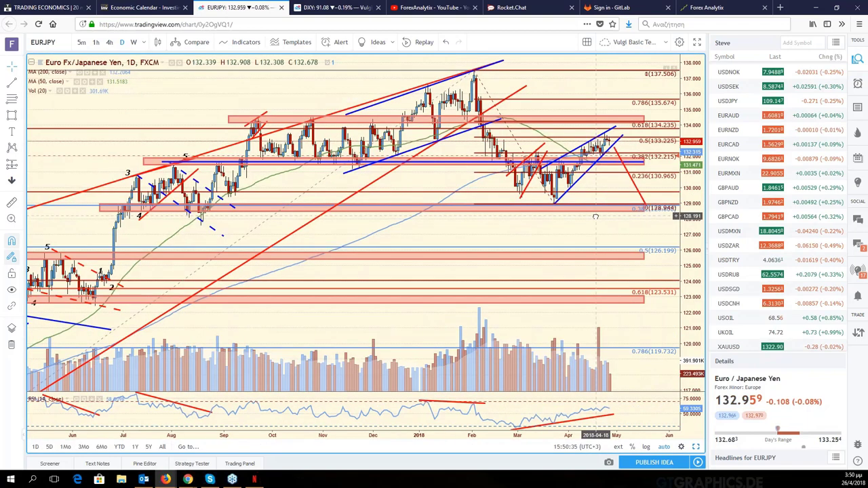
Stretch the pink support zone near 128.9 slightly further right.
{"action": "left_click_drag", "start_coordinate": [595, 216], "coordinate": [591, 217]}
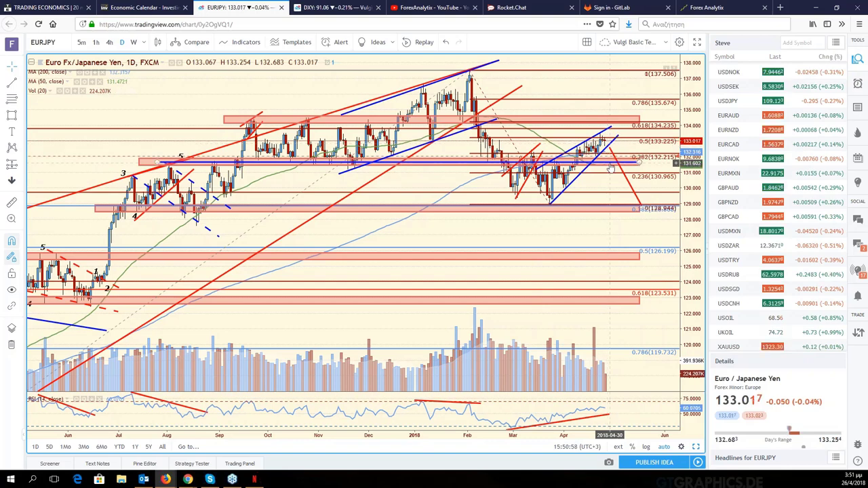
{"action": "left_click", "coordinate": [639, 211]}
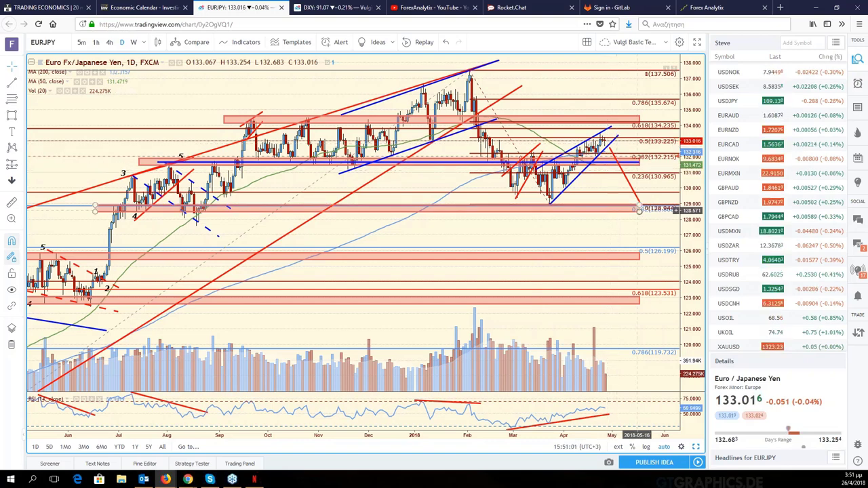
{"action": "left_click_drag", "start_coordinate": [639, 211], "coordinate": [649, 211]}
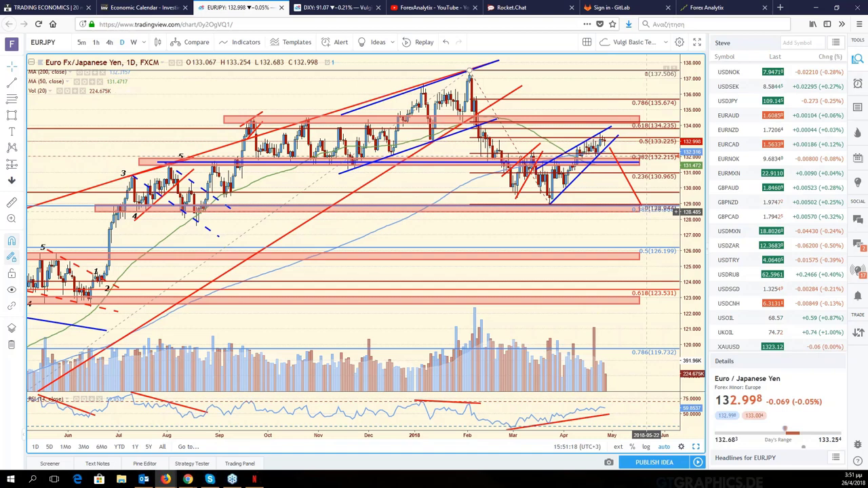
Load USDCHF and pan it to leave room for future dates.
{"action": "type", "text": "USD"}
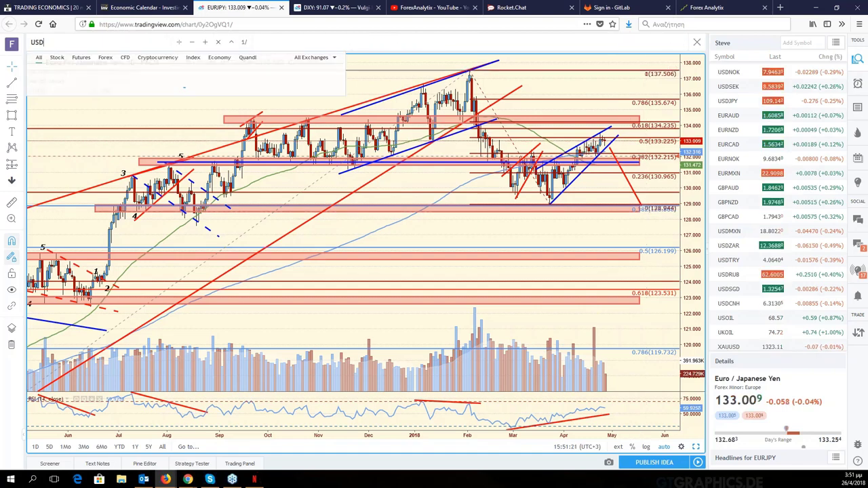
{"action": "type", "text": "CHF"}
{"action": "key", "text": "Return"}
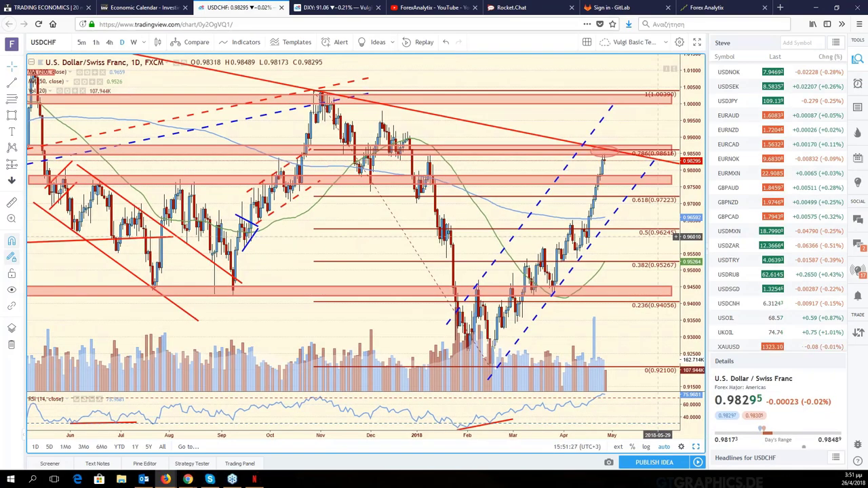
{"action": "left_click_drag", "start_coordinate": [658, 236], "coordinate": [594, 171]}
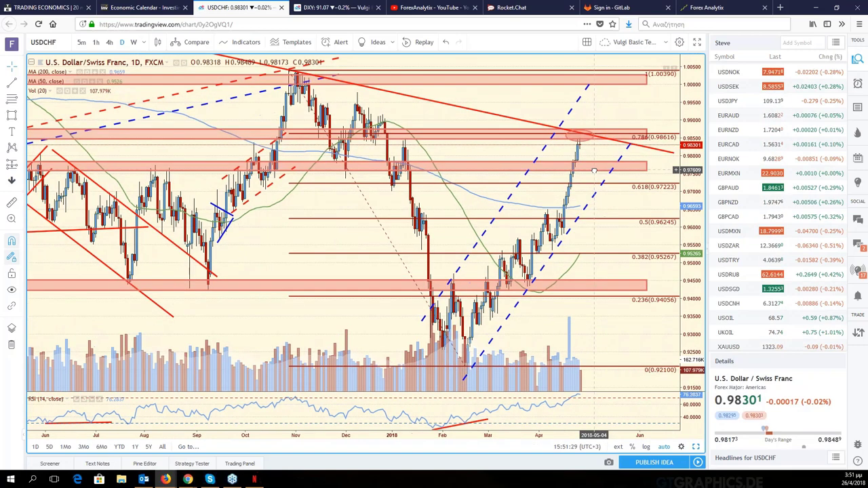
Zoom out and back in until the time axis spans June 2017 to June 2018.
{"action": "scroll", "coordinate": [594, 171], "scroll_direction": "down", "scroll_amount": 3}
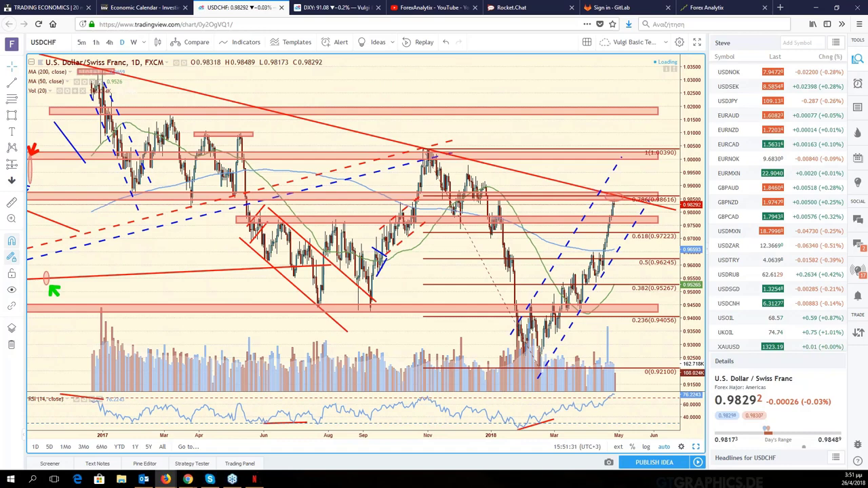
{"action": "scroll", "coordinate": [178, 101], "scroll_direction": "down", "scroll_amount": 1}
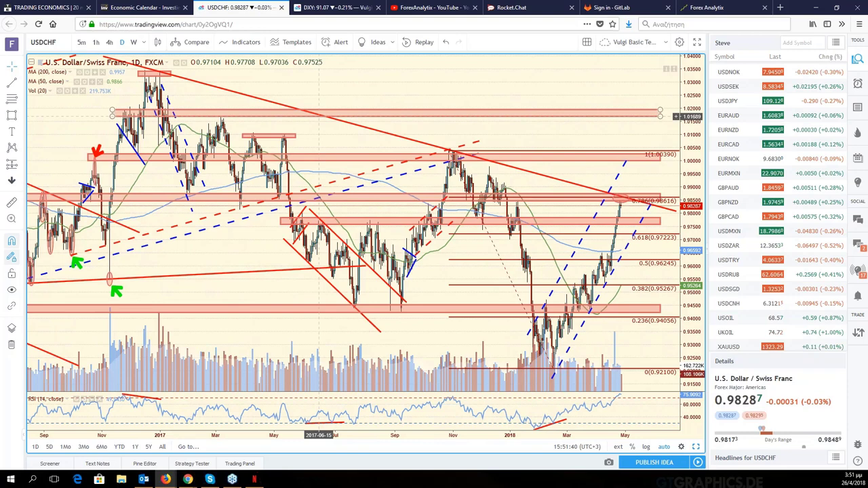
{"action": "scroll", "coordinate": [557, 192], "scroll_direction": "up", "scroll_amount": 3}
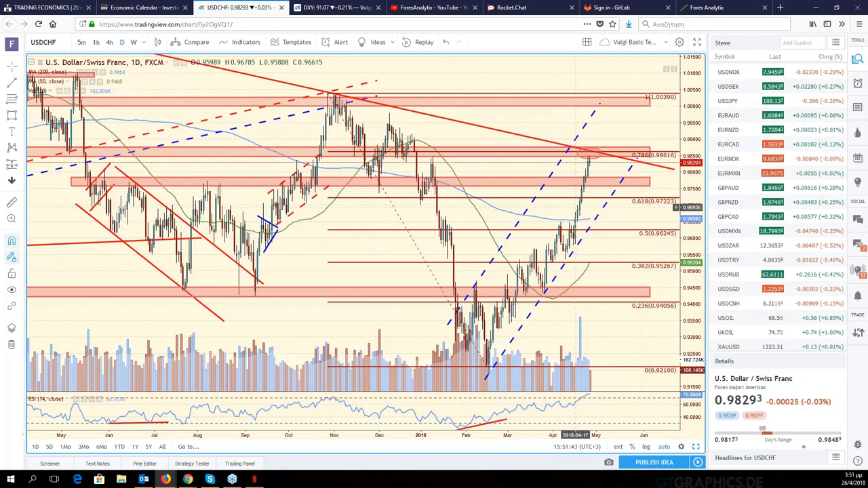
{"action": "scroll", "coordinate": [575, 207], "scroll_direction": "down", "scroll_amount": 3}
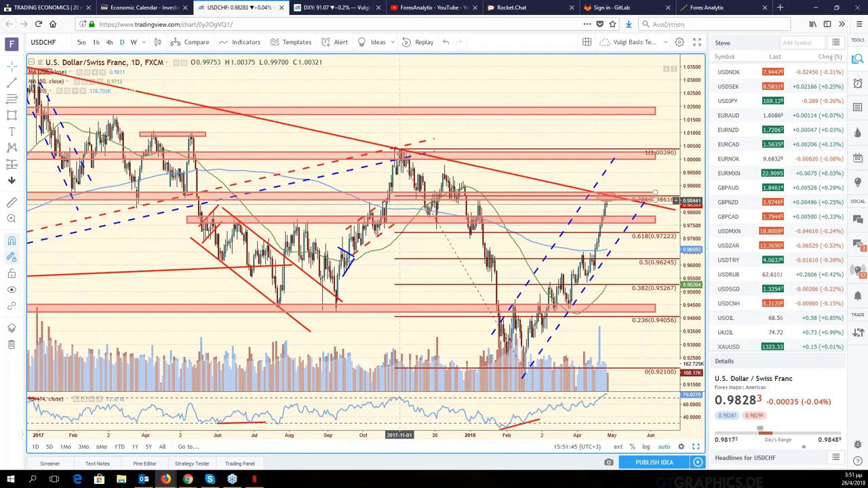
{"action": "scroll", "coordinate": [598, 272], "scroll_direction": "up", "scroll_amount": 3}
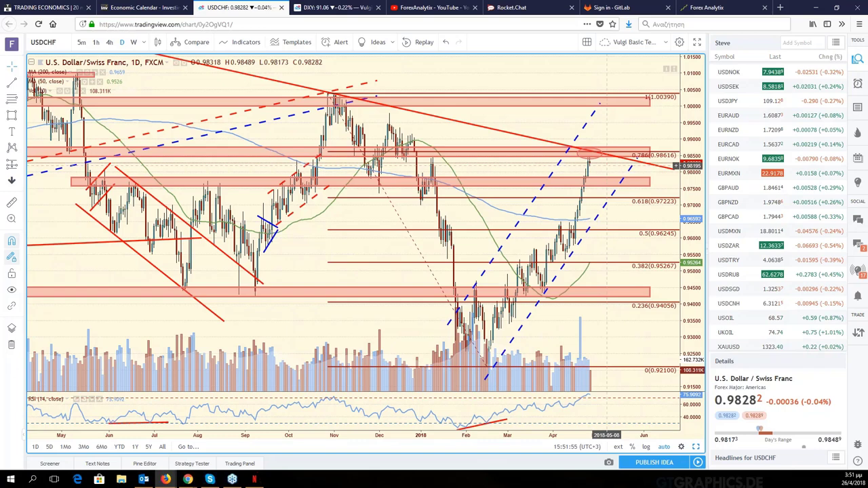
{"action": "scroll", "coordinate": [578, 135], "scroll_direction": "up", "scroll_amount": 2}
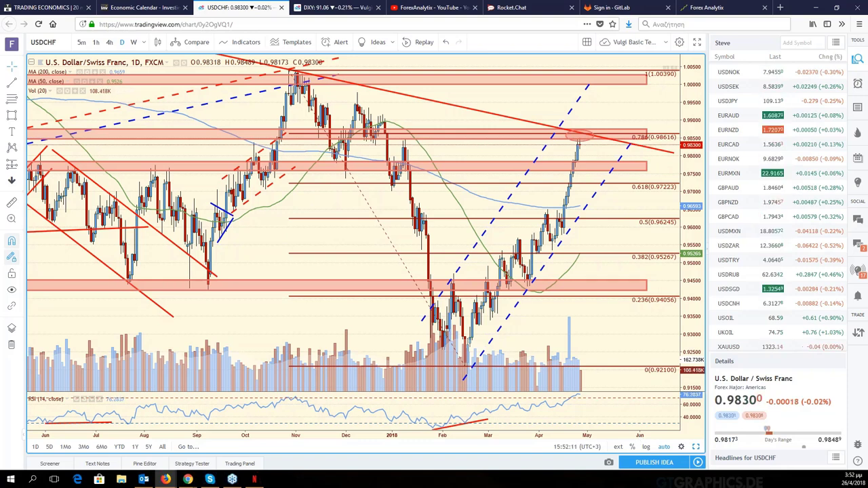
Draw a red path from the latest candle down to the lower channel line, ending above resistance.
{"action": "left_click", "coordinate": [12, 81]}
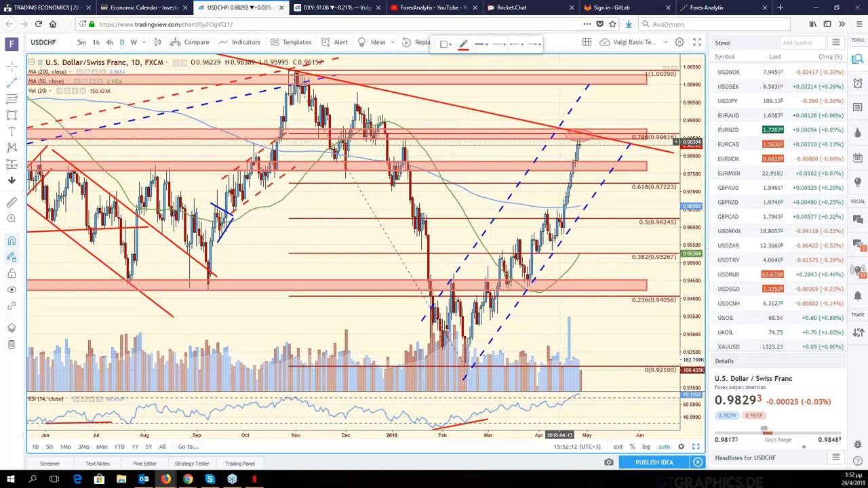
{"action": "left_click", "coordinate": [582, 143]}
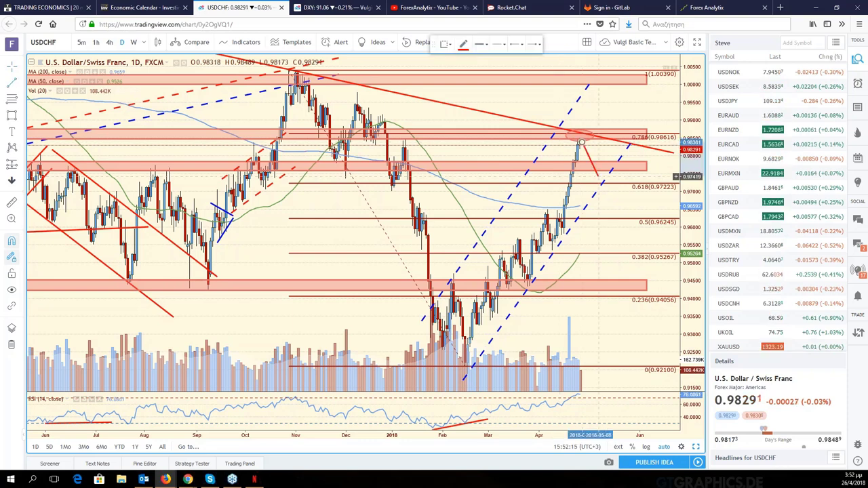
{"action": "left_click", "coordinate": [598, 182]}
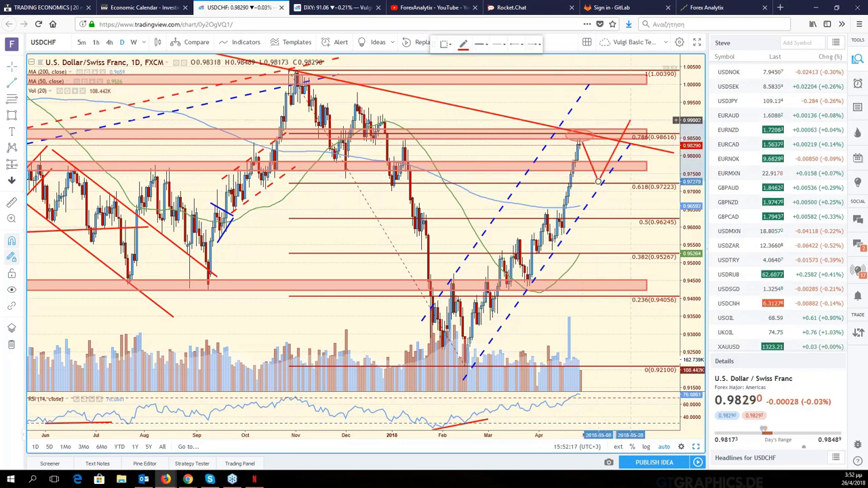
{"action": "left_click", "coordinate": [634, 113]}
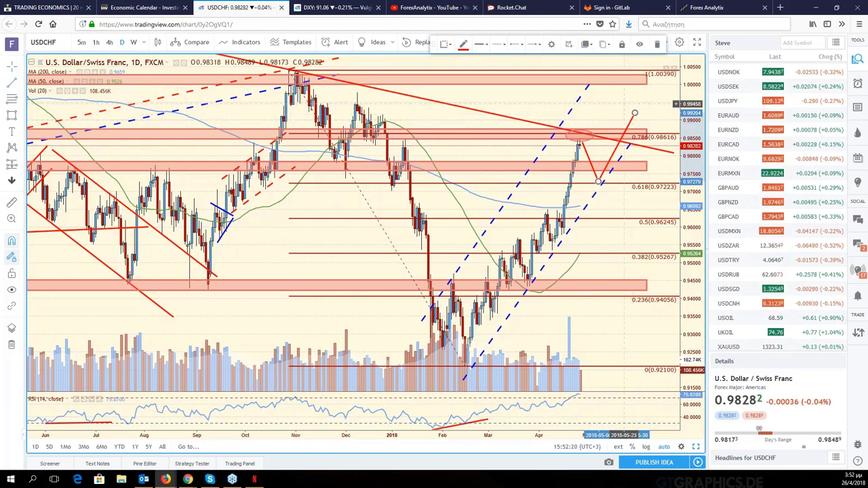
{"action": "left_click", "coordinate": [676, 104]}
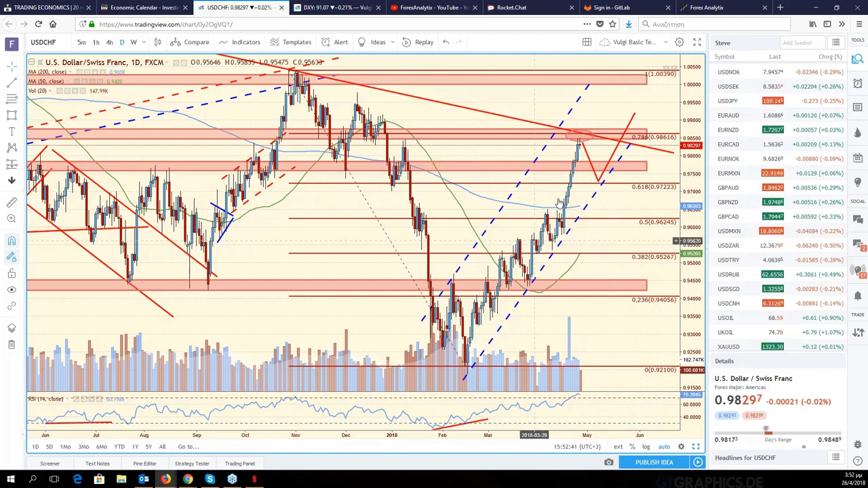
Draw a thin pink rectangle around 0.965 over the recent candles.
{"action": "left_click", "coordinate": [14, 116]}
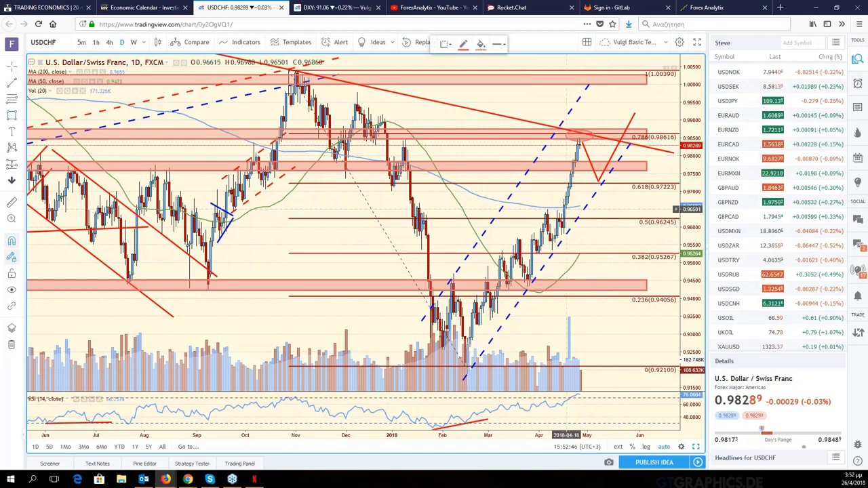
{"action": "left_click_drag", "start_coordinate": [511, 206], "coordinate": [646, 216]}
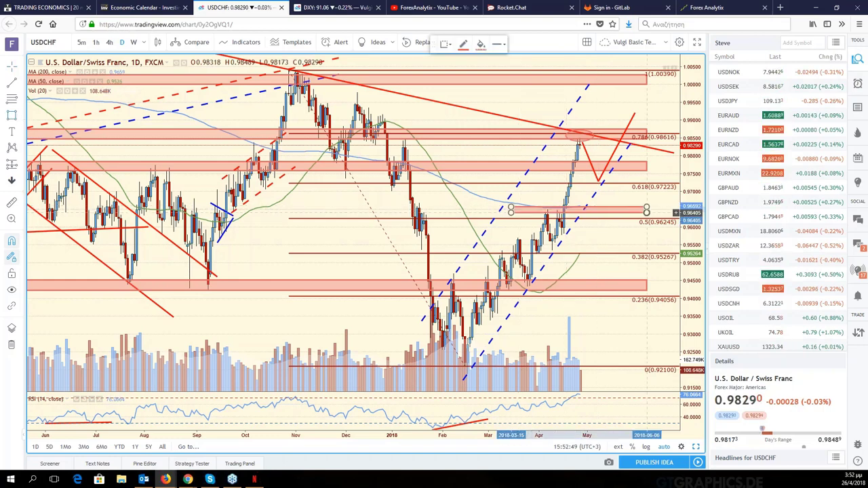
{"action": "left_click", "coordinate": [547, 204]}
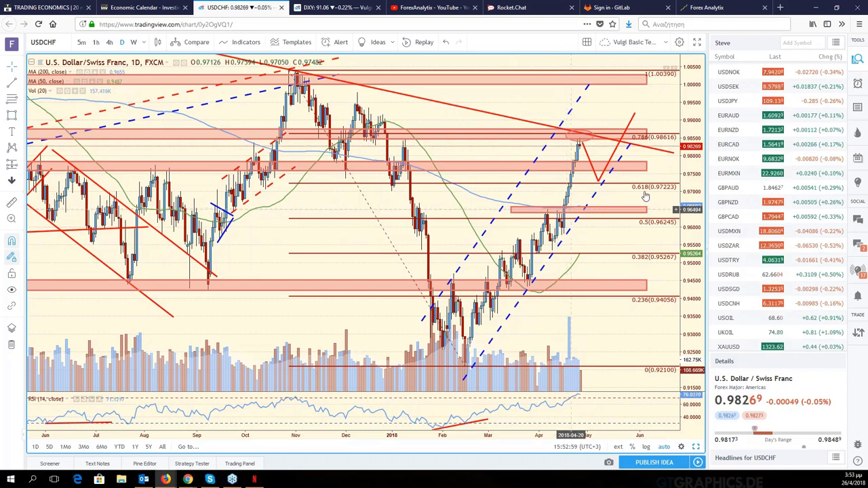
Lower the red path's dip onto the 0.965 pink zone and move its end point further right.
{"action": "left_click", "coordinate": [634, 113]}
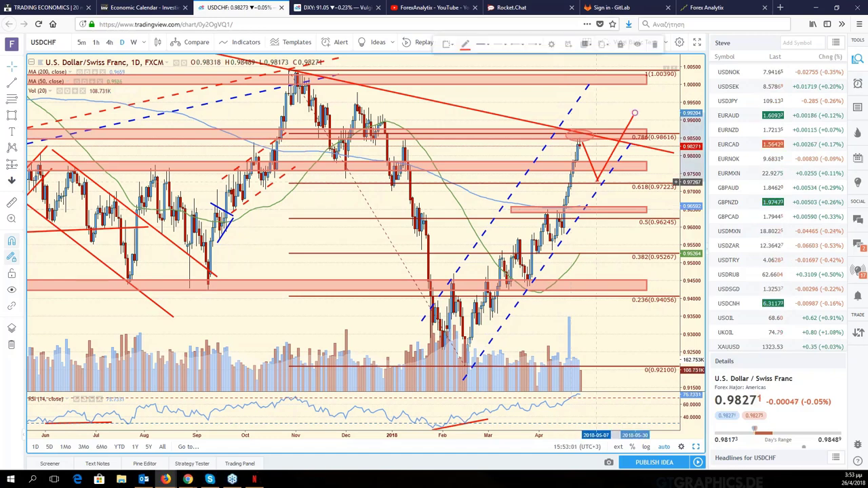
{"action": "left_click_drag", "start_coordinate": [597, 180], "coordinate": [613, 206]}
{"action": "left_click_drag", "start_coordinate": [634, 113], "coordinate": [660, 123]}
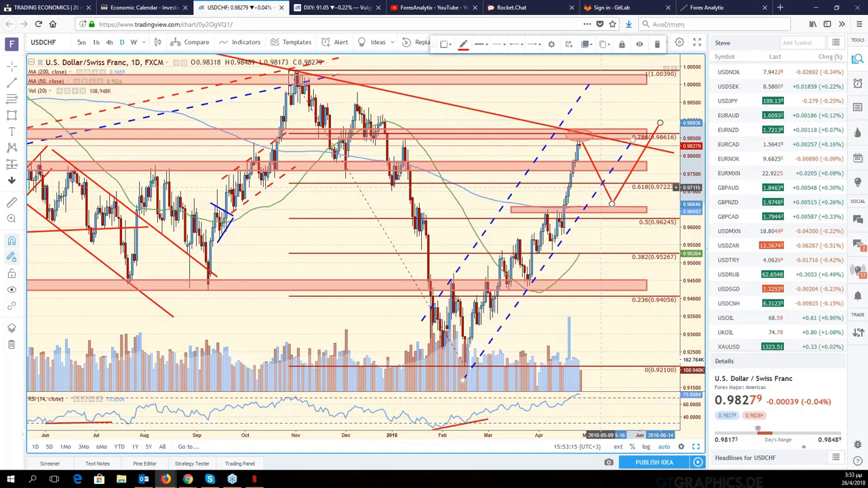
{"action": "scroll", "coordinate": [602, 187], "scroll_direction": "down", "scroll_amount": 3}
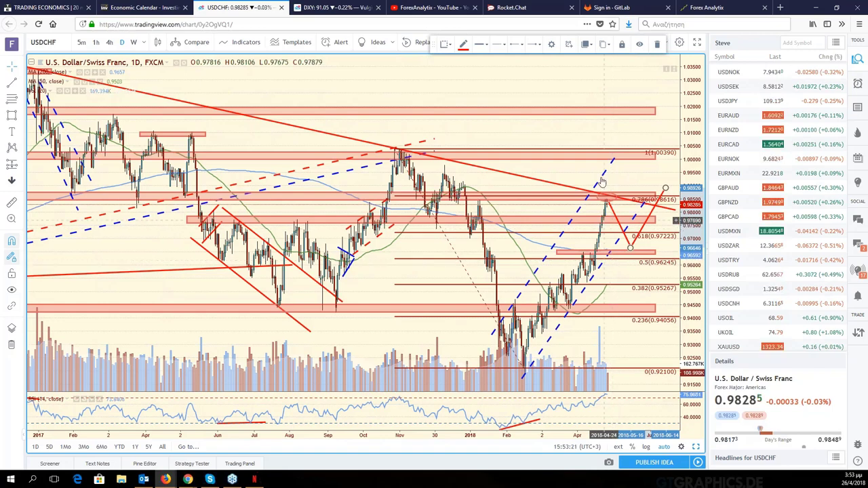
{"action": "scroll", "coordinate": [602, 182], "scroll_direction": "up", "scroll_amount": 2}
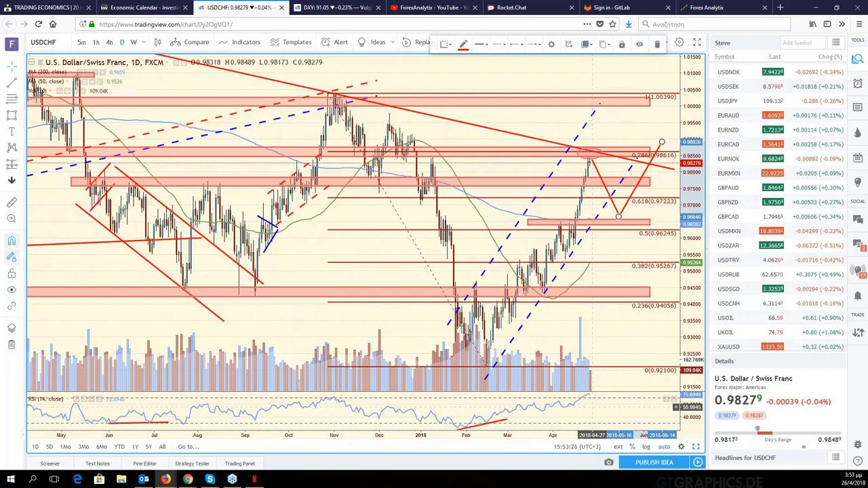
{"action": "scroll", "coordinate": [676, 255], "scroll_direction": "up", "scroll_amount": 2}
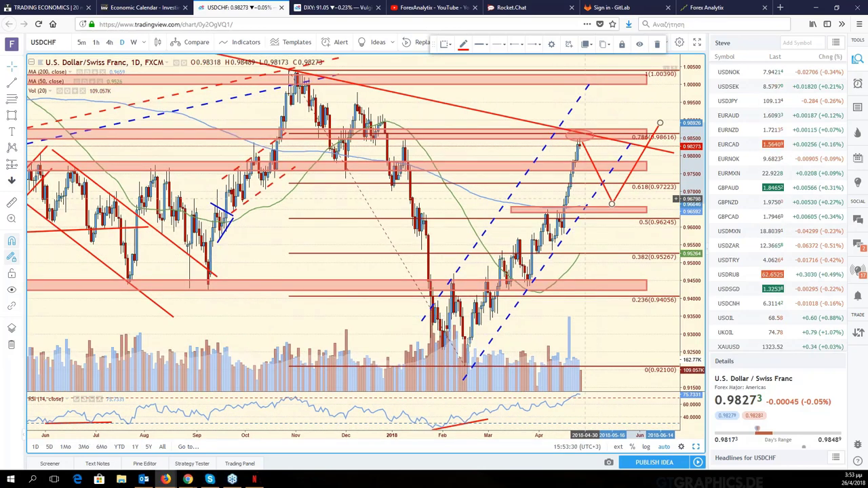
{"action": "left_click", "coordinate": [676, 233]}
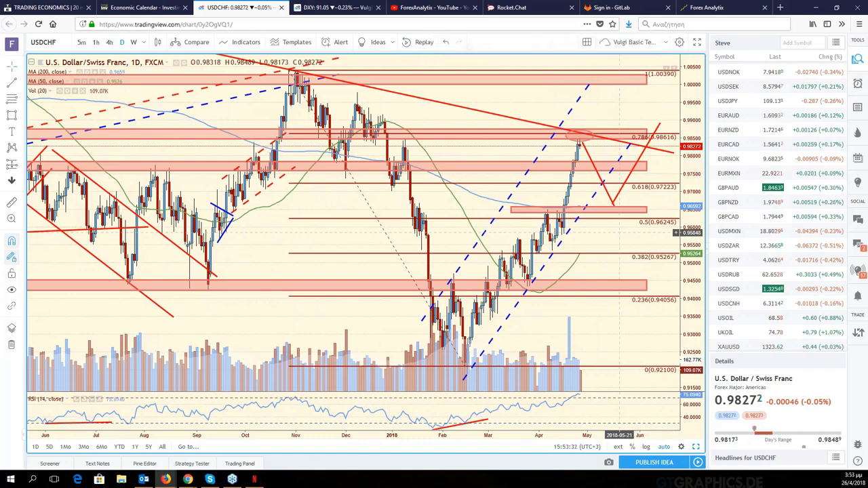
{"action": "mouse_move", "coordinate": [618, 233]}
{"action": "left_mouse_down"}
{"action": "mouse_move", "coordinate": [650, 236]}
{"action": "mouse_move", "coordinate": [603, 209]}
{"action": "mouse_move", "coordinate": [637, 247]}
{"action": "left_mouse_up"}
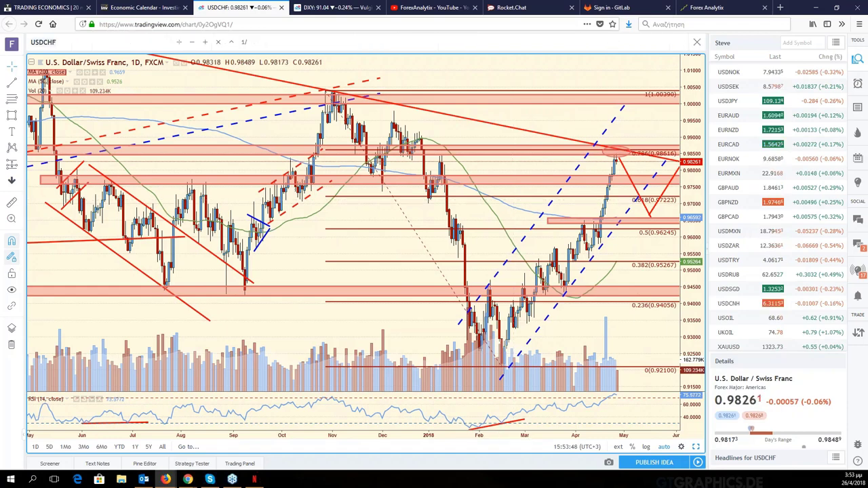
Load EURCHF, then compress the price scale and zoom in on recent bars.
{"action": "type", "text": "E"}
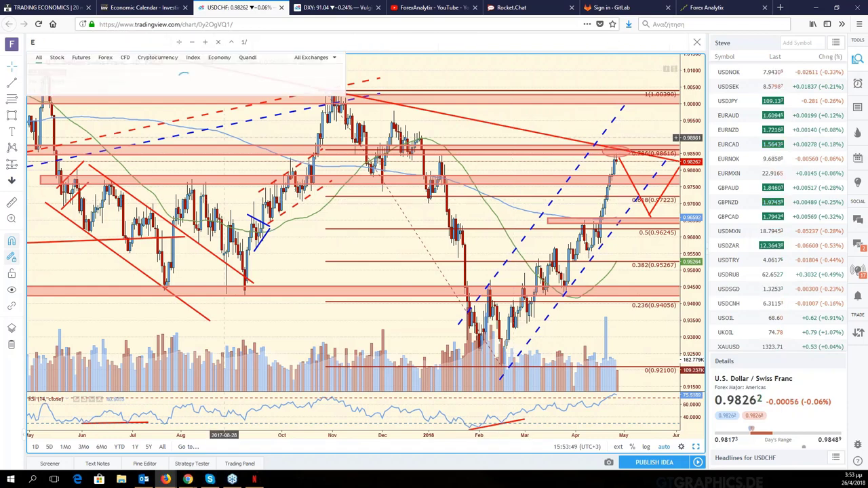
{"action": "type", "text": "UR"}
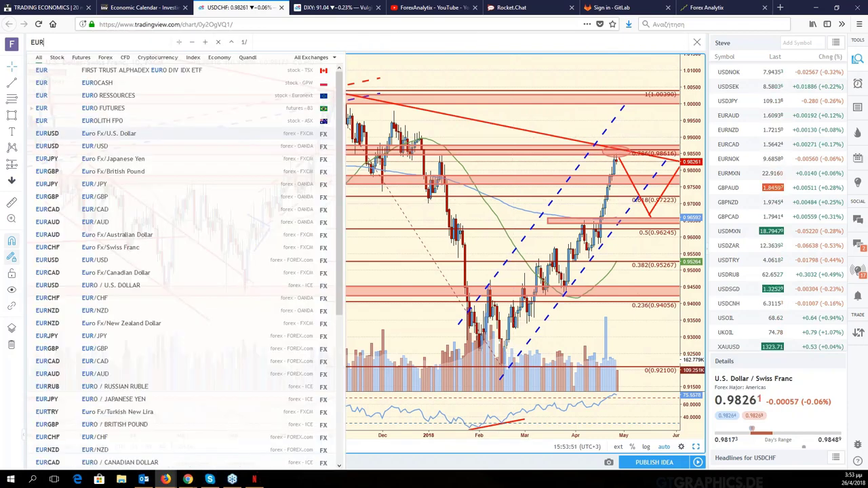
{"action": "type", "text": "CHF"}
{"action": "key", "text": "Return"}
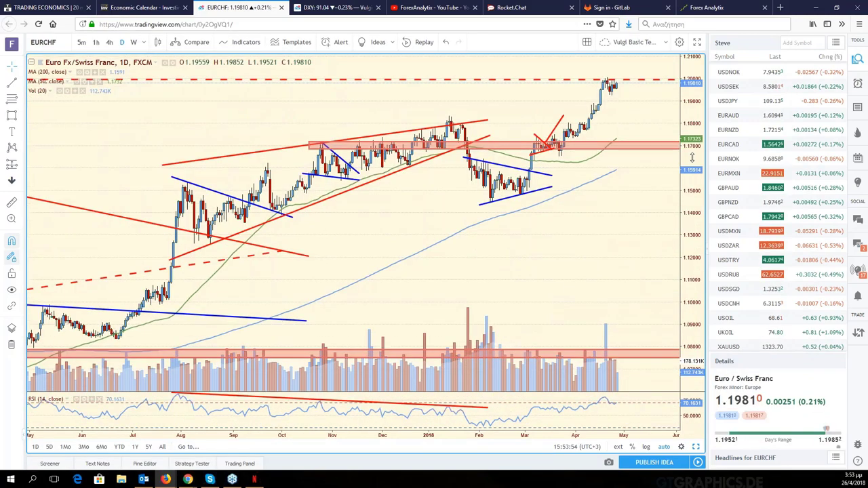
{"action": "left_click_drag", "start_coordinate": [691, 157], "coordinate": [599, 181]}
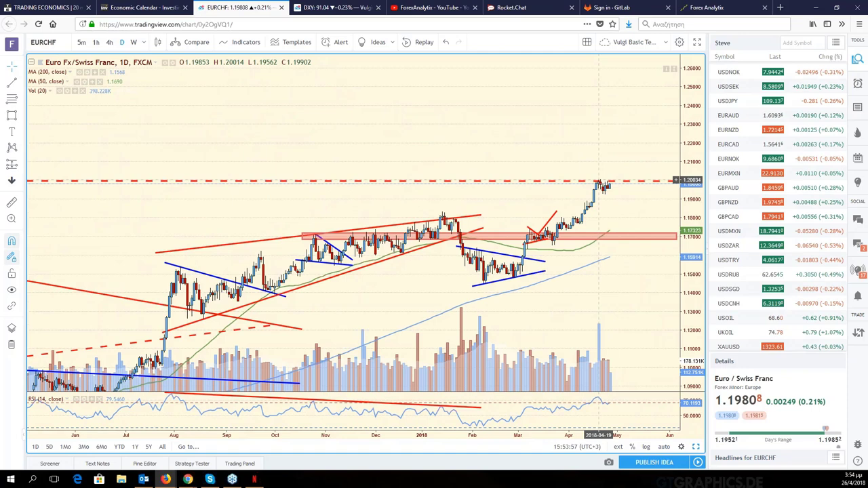
{"action": "scroll", "coordinate": [632, 145], "scroll_direction": "up", "scroll_amount": 2}
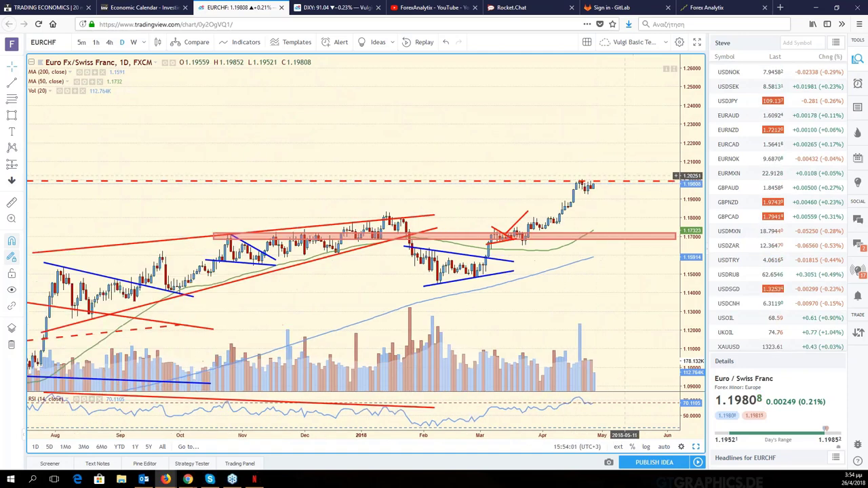
{"action": "scroll", "coordinate": [625, 176], "scroll_direction": "up", "scroll_amount": 1}
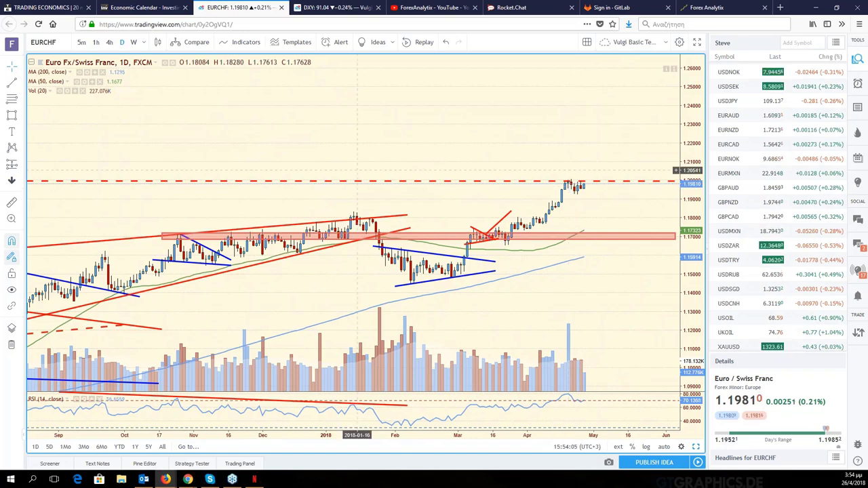
Draw a red trend line rising from the dashed resistance toward about 1.24.
{"action": "left_click", "coordinate": [480, 180]}
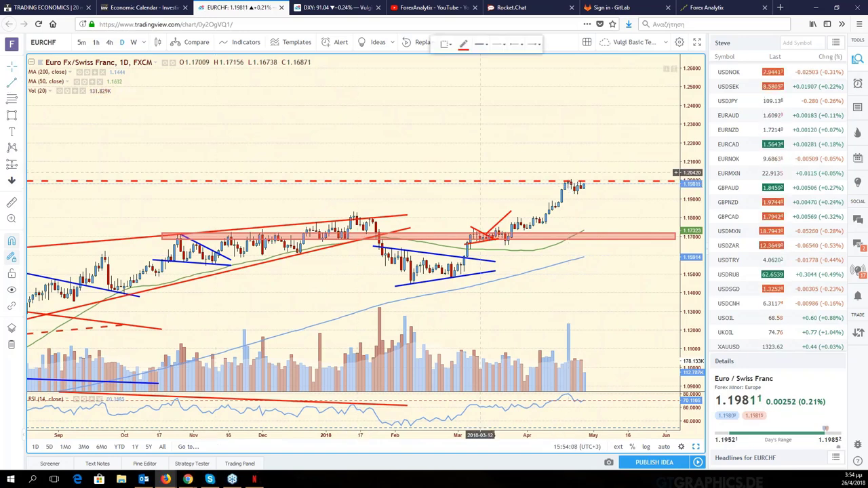
{"action": "left_click", "coordinate": [590, 181]}
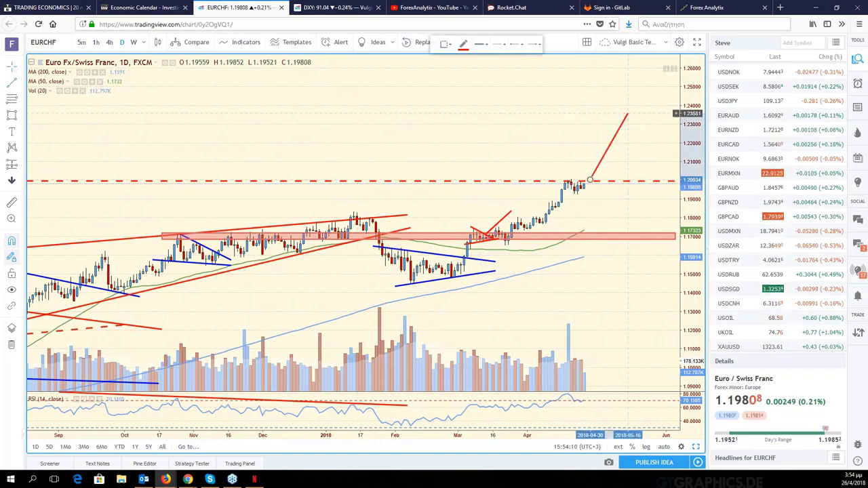
{"action": "left_click", "coordinate": [637, 98]}
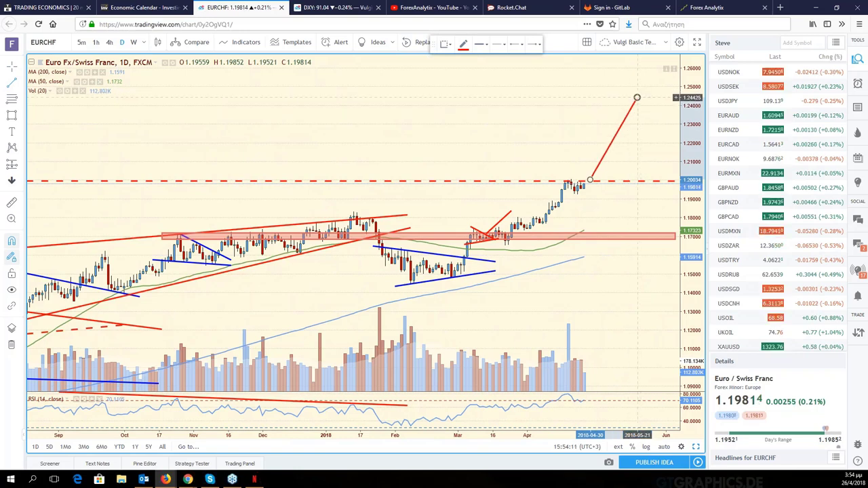
{"action": "left_click", "coordinate": [521, 142]}
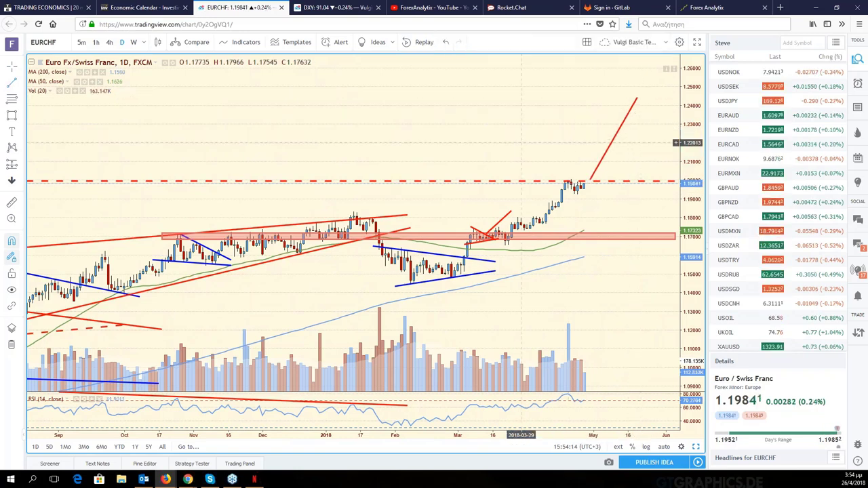
{"action": "scroll", "coordinate": [520, 143], "scroll_direction": "down", "scroll_amount": 2}
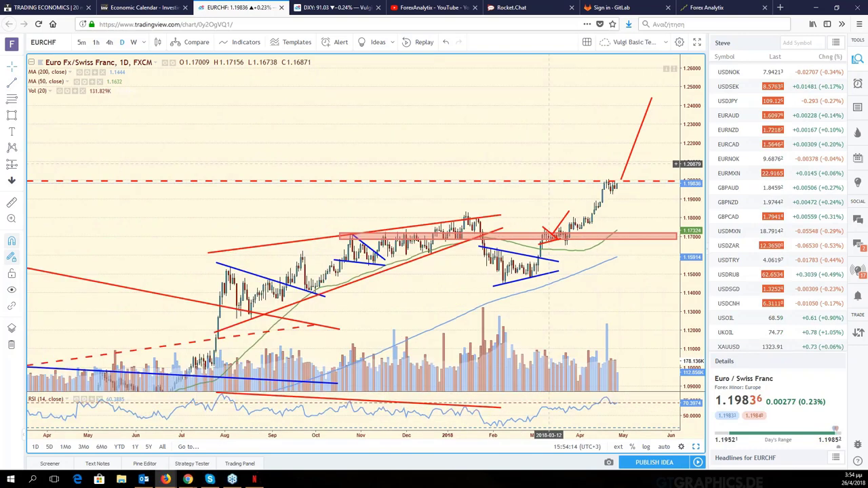
{"action": "scroll", "coordinate": [550, 163], "scroll_direction": "up", "scroll_amount": 1}
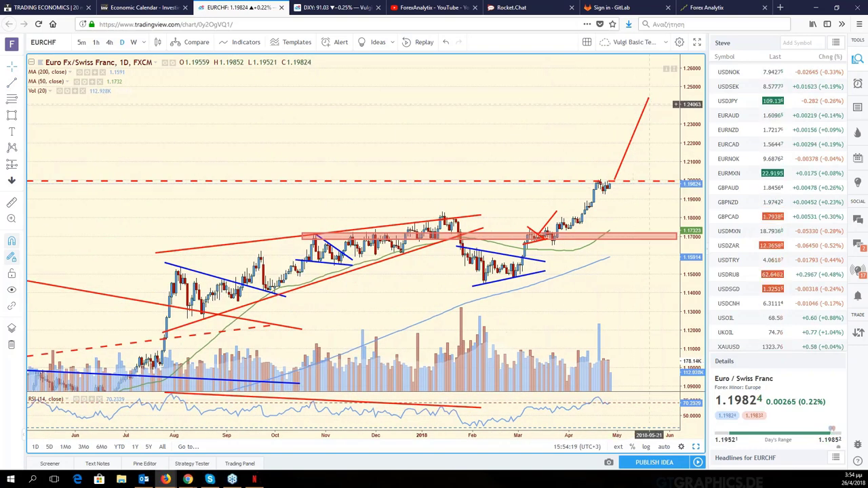
{"action": "left_click_drag", "start_coordinate": [649, 104], "coordinate": [651, 114]}
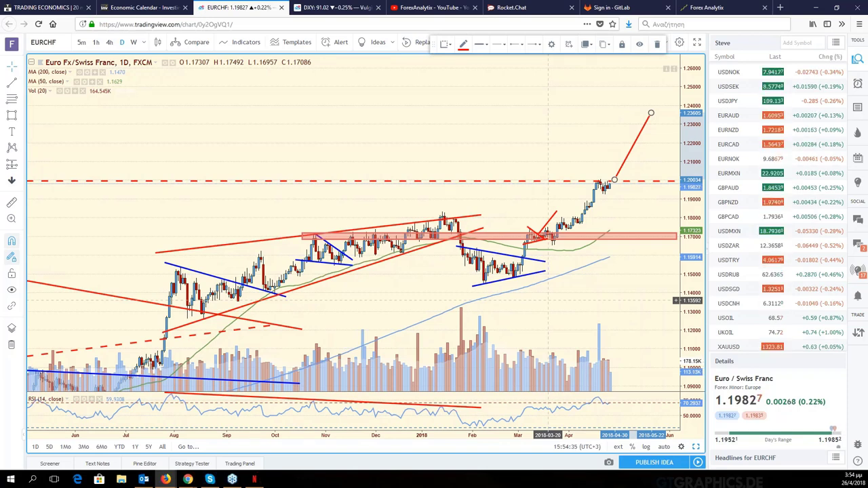
Auto-scale the price axis, pan to earlier bars, and bring up symbol search.
{"action": "left_click", "coordinate": [663, 447]}
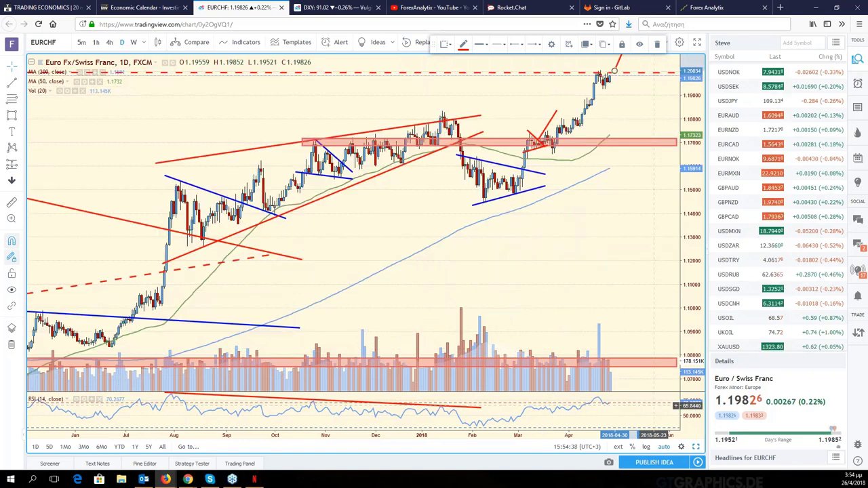
{"action": "left_click_drag", "start_coordinate": [407, 271], "coordinate": [443, 268]}
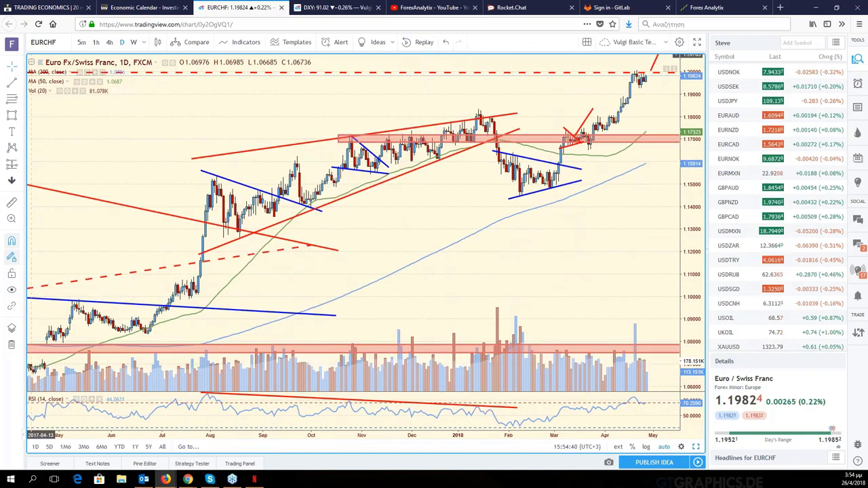
{"action": "left_click", "coordinate": [64, 42]}
Load EURUSD, zoom around its daily chart, then restore the six-chart grid.
{"action": "type", "text": "EUR"}
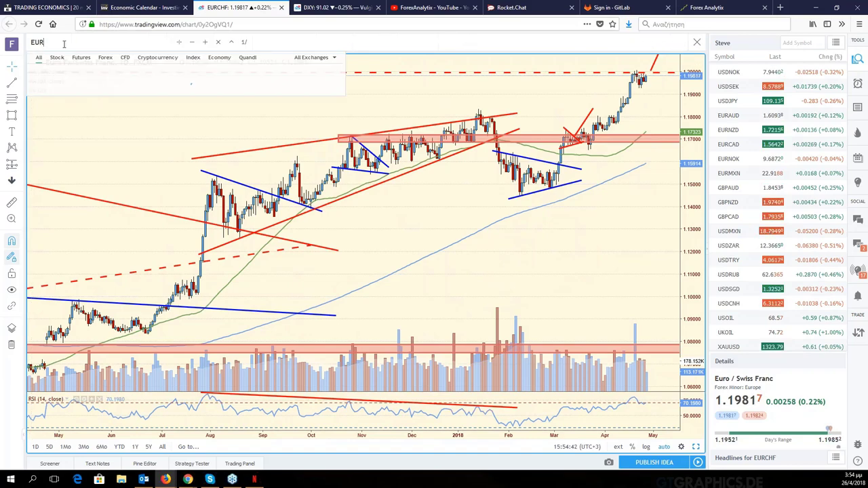
{"action": "type", "text": "USD"}
{"action": "key", "text": "Return"}
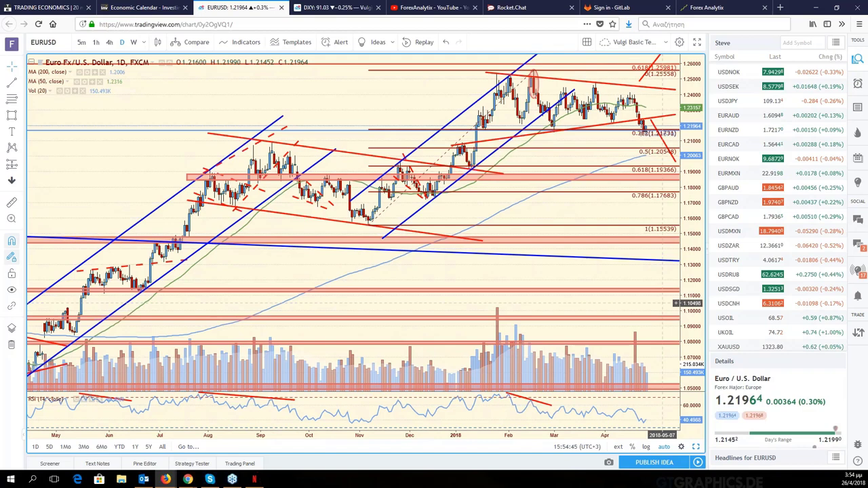
{"action": "scroll", "coordinate": [663, 304], "scroll_direction": "up", "scroll_amount": 3}
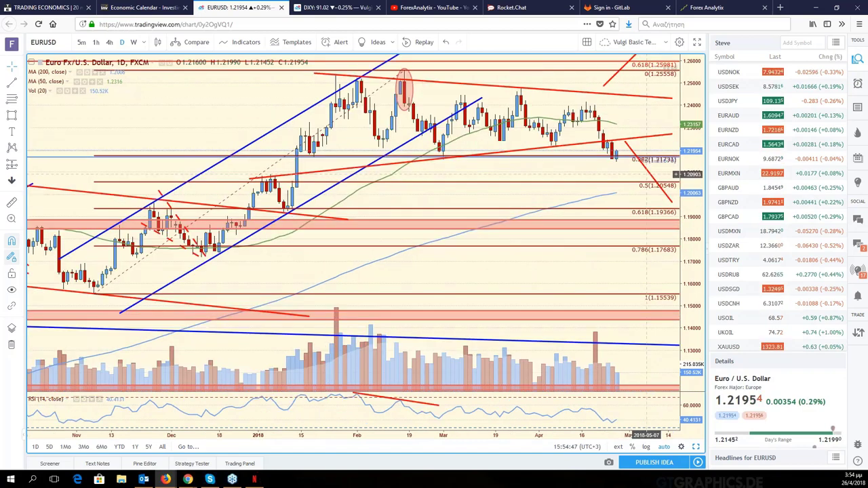
{"action": "scroll", "coordinate": [648, 174], "scroll_direction": "down", "scroll_amount": 2}
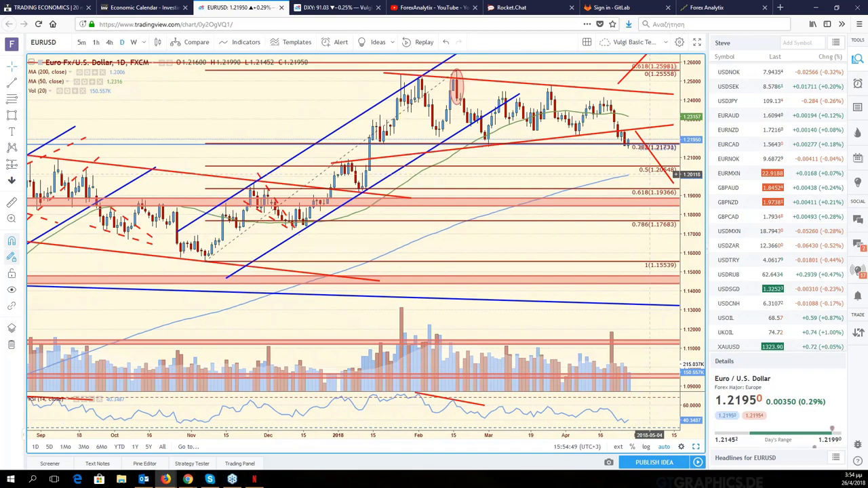
{"action": "scroll", "coordinate": [650, 174], "scroll_direction": "down", "scroll_amount": 2}
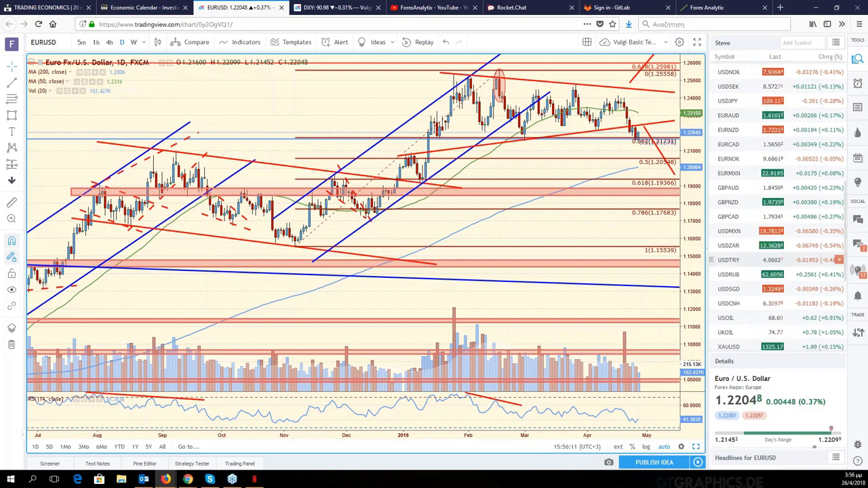
{"action": "left_click", "coordinate": [696, 447]}
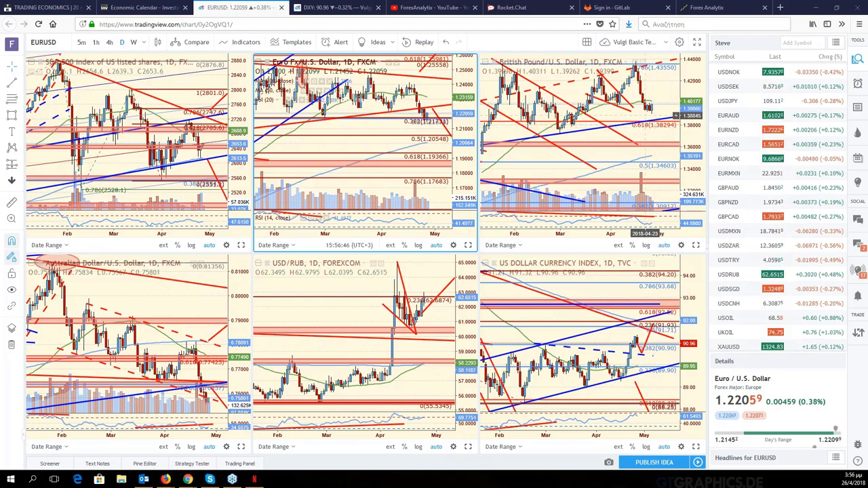
Maximize the GBPUSD daily chart and pan back through its history.
{"action": "left_click", "coordinate": [695, 245]}
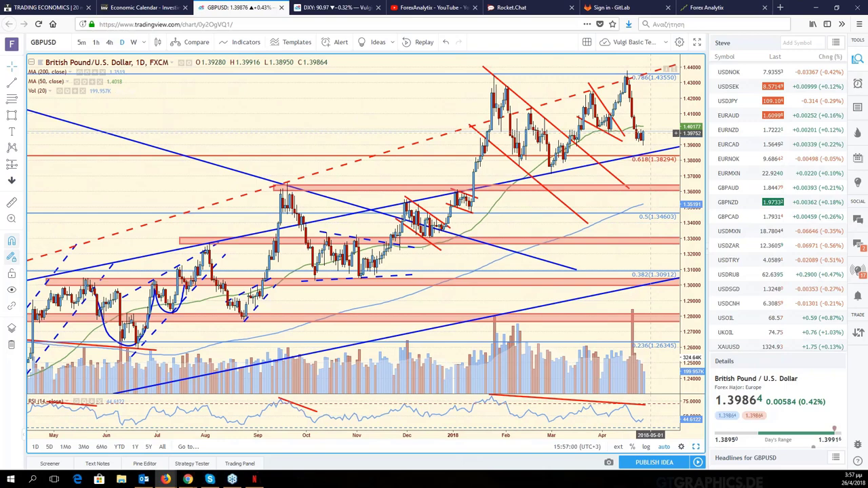
{"action": "scroll", "coordinate": [649, 129], "scroll_direction": "right", "scroll_amount": 2}
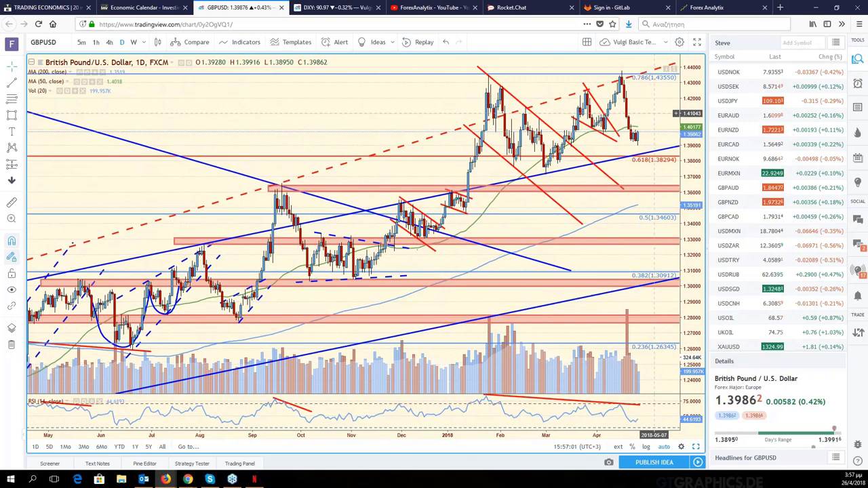
{"action": "scroll", "coordinate": [197, 116], "scroll_direction": "right", "scroll_amount": 2}
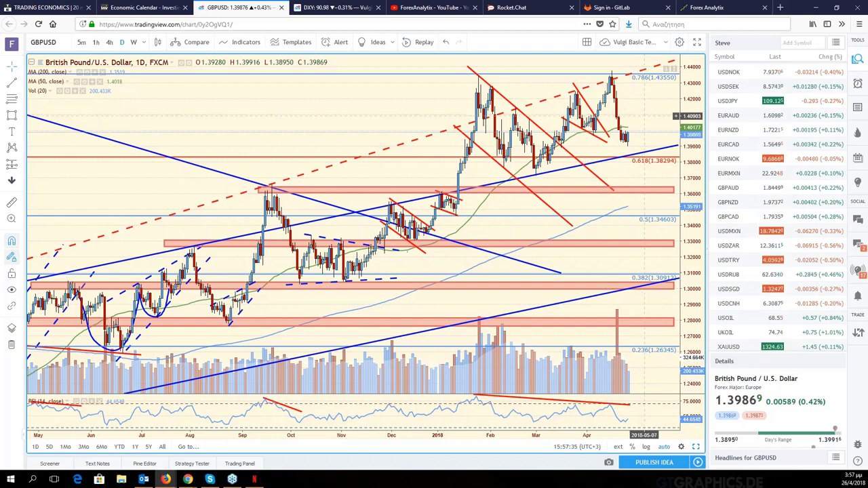
{"action": "left_click_drag", "start_coordinate": [644, 116], "coordinate": [656, 117]}
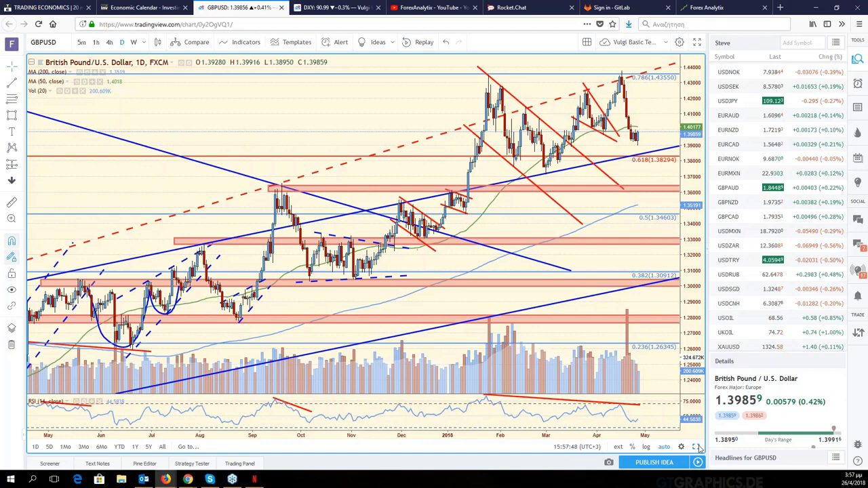
Return TradingView to the six-chart layout.
{"action": "left_click", "coordinate": [697, 447]}
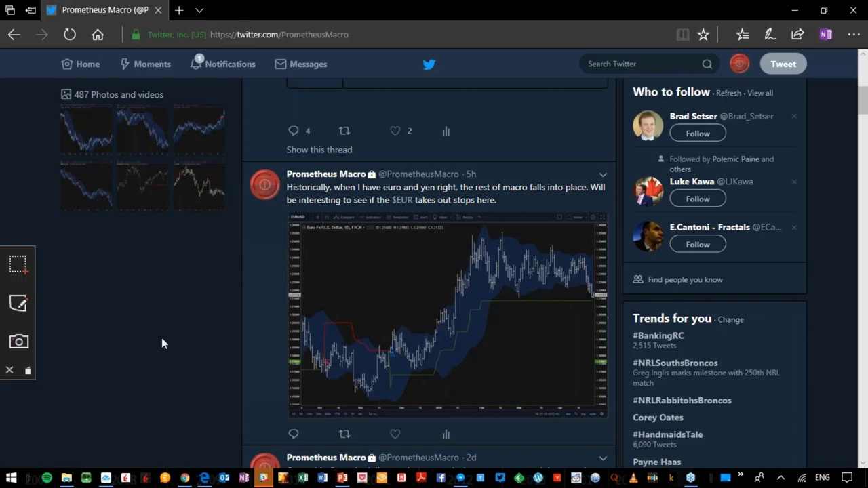
Check the Google search results in Chrome, then minimize Chrome and the Edge Twitter window.
{"action": "left_click", "coordinate": [185, 479]}
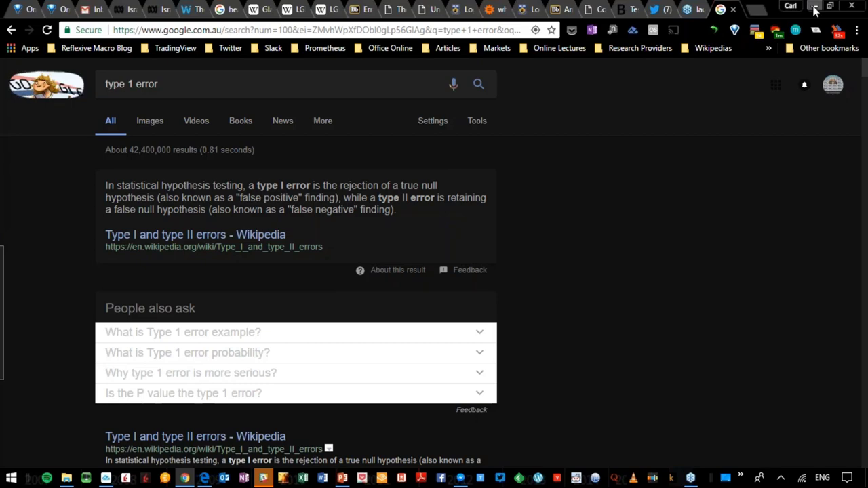
{"action": "left_click", "coordinate": [814, 8]}
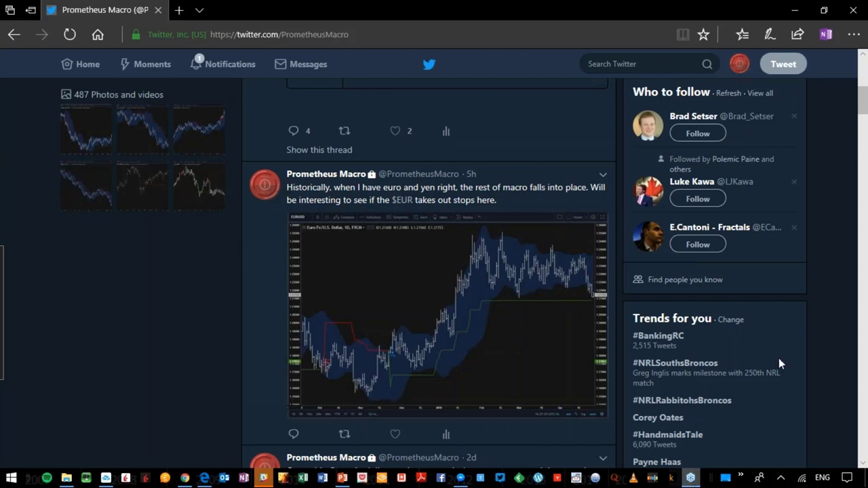
{"action": "left_click", "coordinate": [799, 12]}
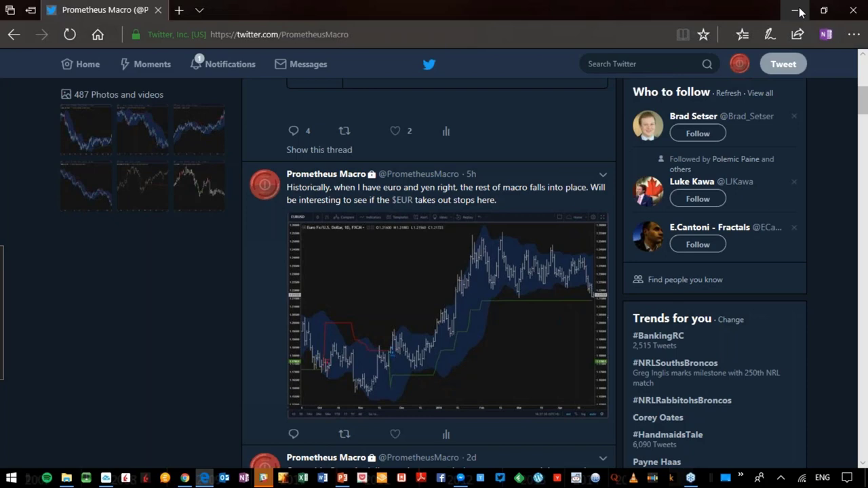
{"action": "left_click", "coordinate": [799, 12]}
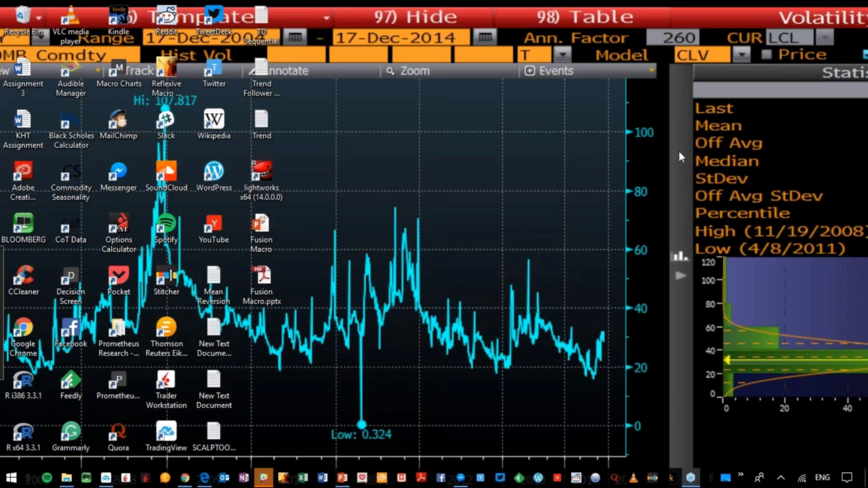
Raise the system volume to 100 and restore the TradingView USDJPY daily chart.
{"action": "key", "text": "XF86AudioRaiseVolume"}
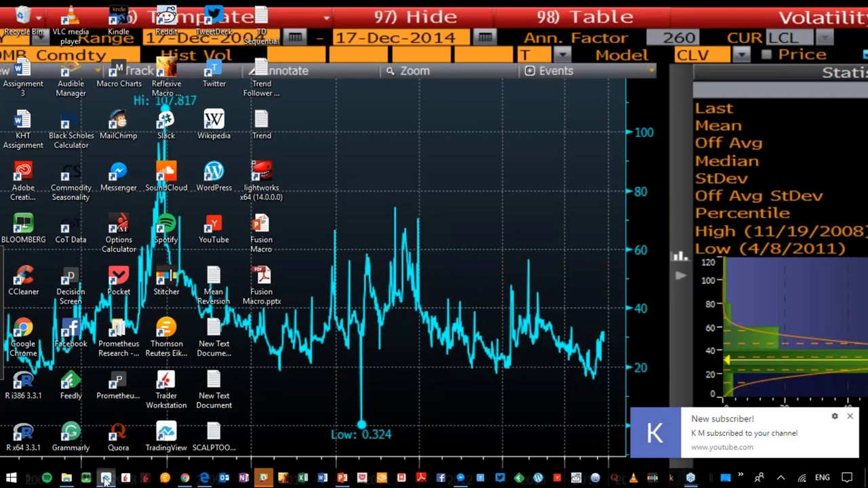
{"action": "left_click", "coordinate": [105, 480]}
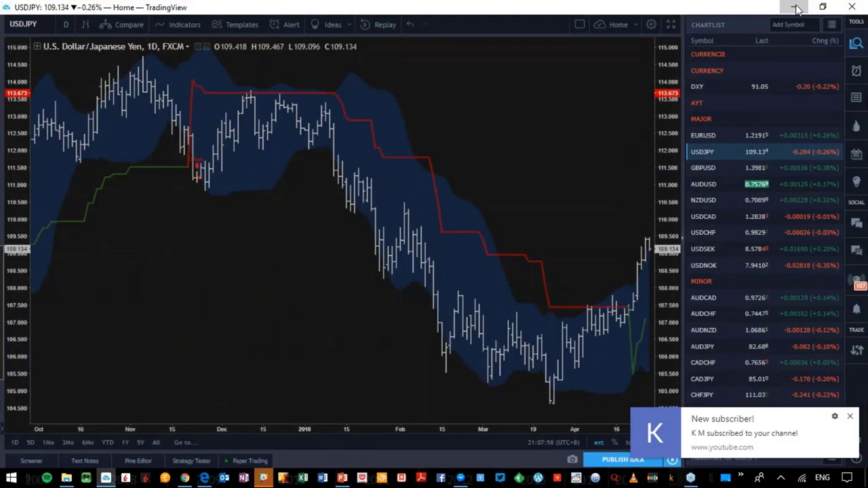
Minimize and restore TradingView, then switch the chart from USDJPY to AUDUSD from the watchlist.
{"action": "left_click", "coordinate": [795, 7]}
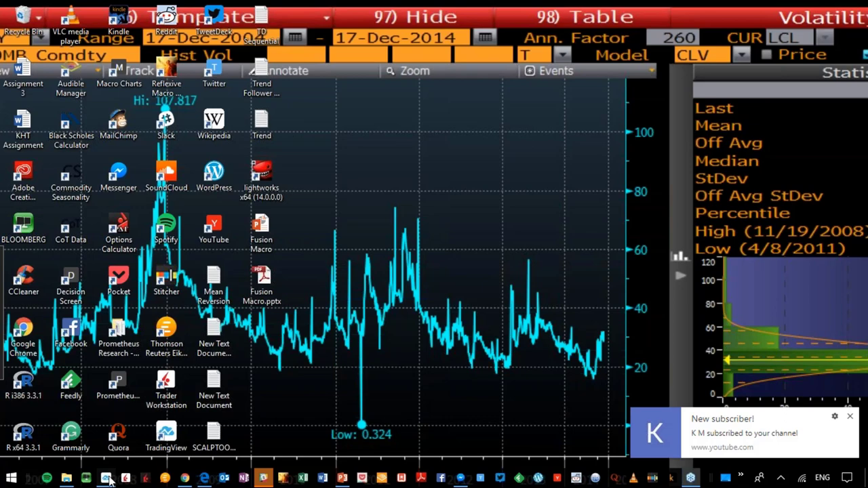
{"action": "left_click", "coordinate": [107, 479]}
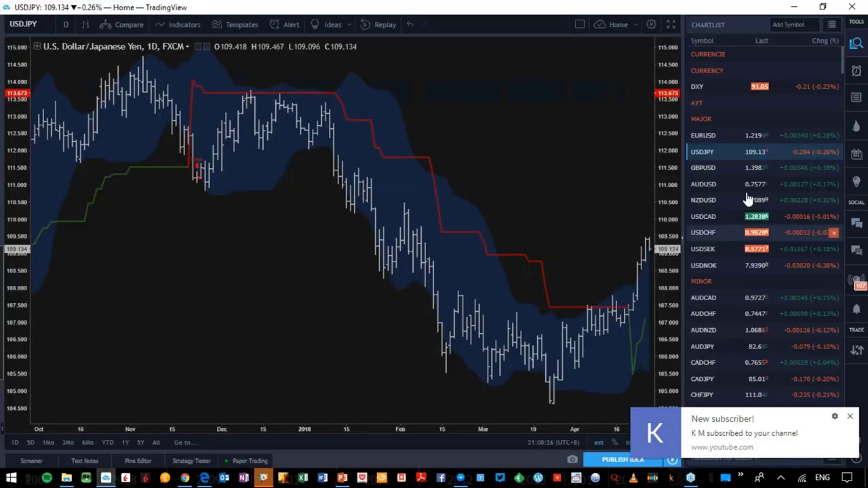
{"action": "left_click", "coordinate": [734, 188]}
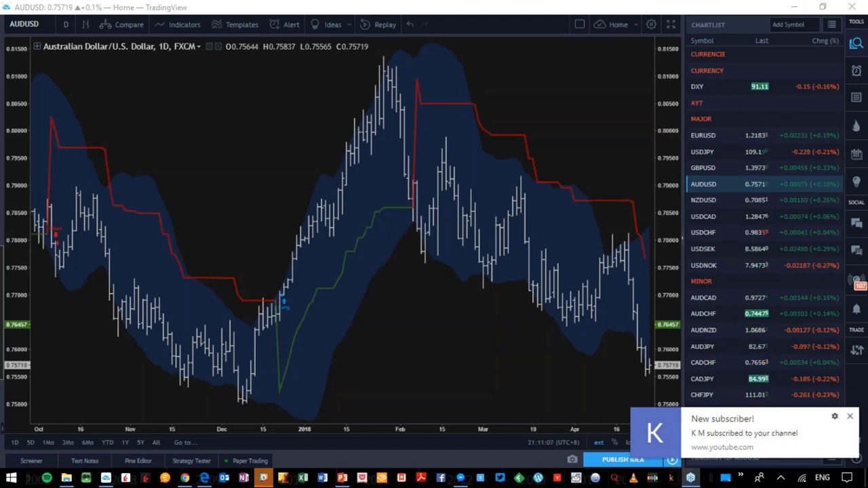
Set the AUDUSD chart to 1-week bars and zoom out to show 2015 through 2018.
{"action": "left_click", "coordinate": [66, 24]}
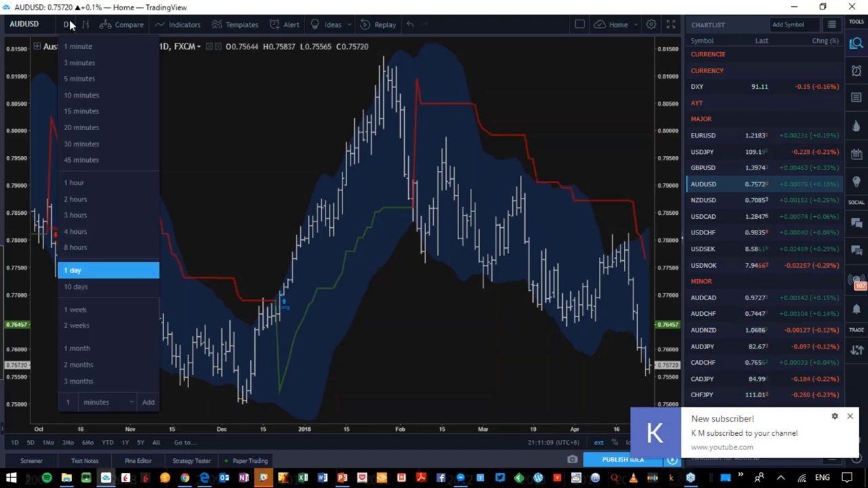
{"action": "left_click", "coordinate": [102, 310]}
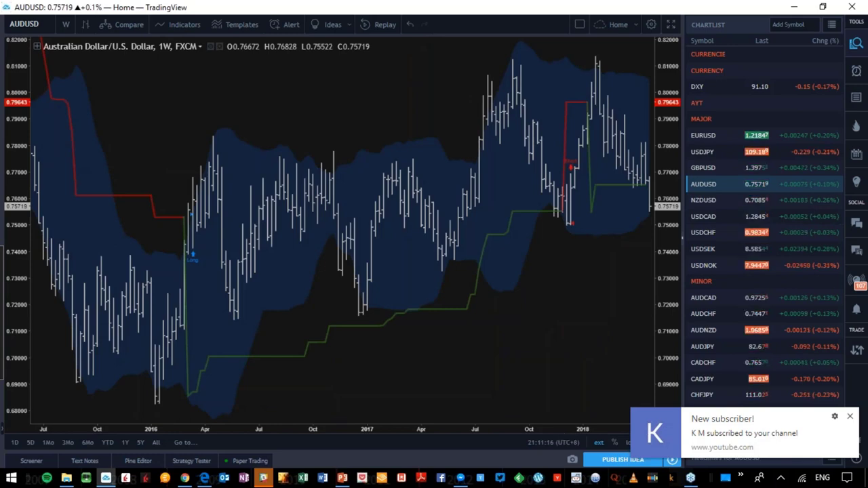
{"action": "mouse_move", "coordinate": [558, 430]}
{"action": "left_mouse_down"}
{"action": "mouse_move", "coordinate": [387, 401]}
{"action": "mouse_move", "coordinate": [304, 403]}
{"action": "mouse_move", "coordinate": [521, 429]}
{"action": "left_mouse_up"}
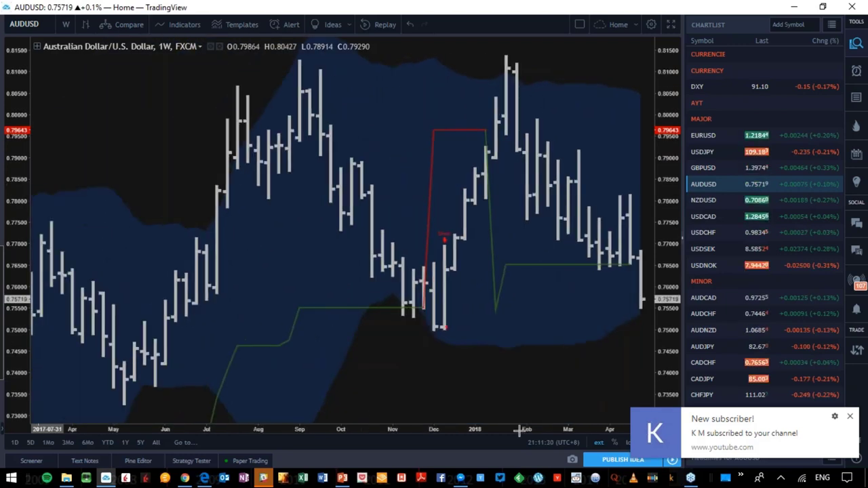
{"action": "scroll", "coordinate": [558, 438], "scroll_direction": "down", "scroll_amount": 2}
{"action": "scroll", "coordinate": [560, 440], "scroll_direction": "down", "scroll_amount": 2}
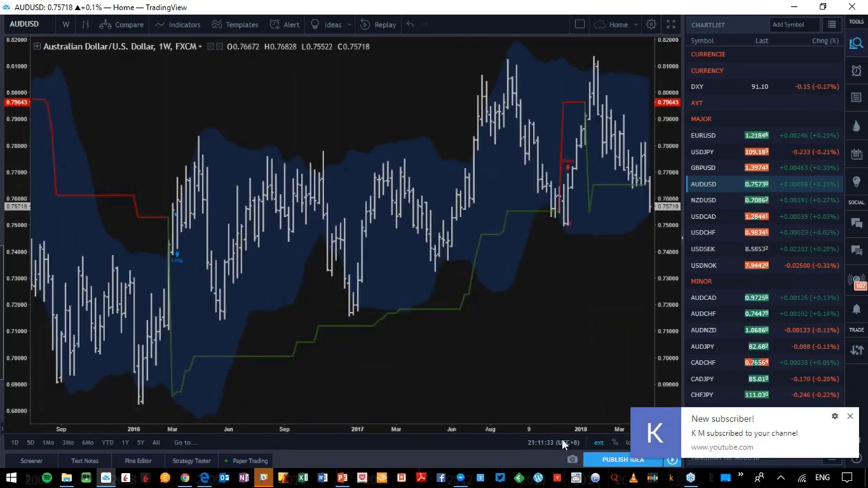
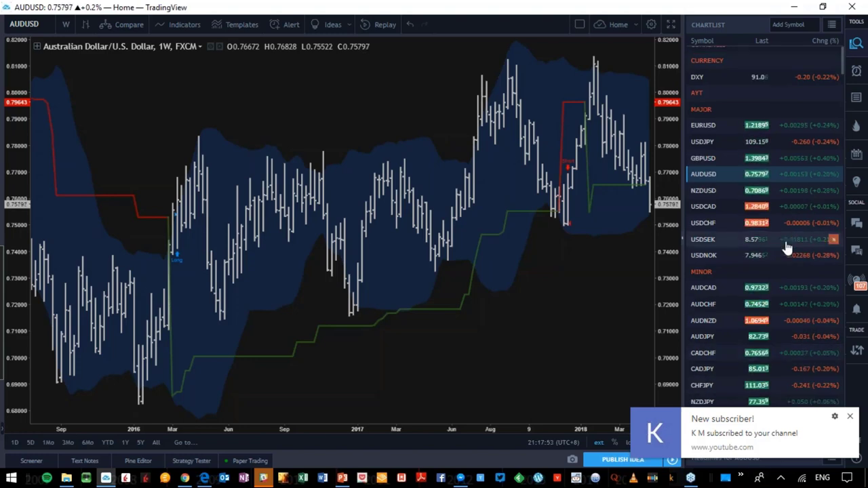
Load the GC1! gold futures chart from the watchlist, still on the weekly interval.
{"action": "scroll", "coordinate": [723, 258], "scroll_direction": "down", "scroll_amount": 5}
{"action": "scroll", "coordinate": [723, 317], "scroll_direction": "down", "scroll_amount": 2}
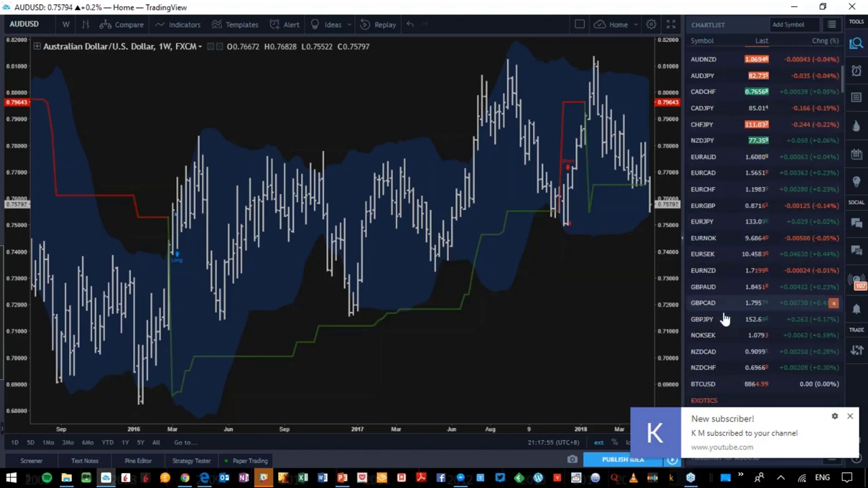
{"action": "scroll", "coordinate": [724, 316], "scroll_direction": "down", "scroll_amount": 3}
{"action": "scroll", "coordinate": [726, 326], "scroll_direction": "down", "scroll_amount": 3}
{"action": "scroll", "coordinate": [730, 334], "scroll_direction": "down", "scroll_amount": 1}
{"action": "scroll", "coordinate": [730, 336], "scroll_direction": "down", "scroll_amount": 2}
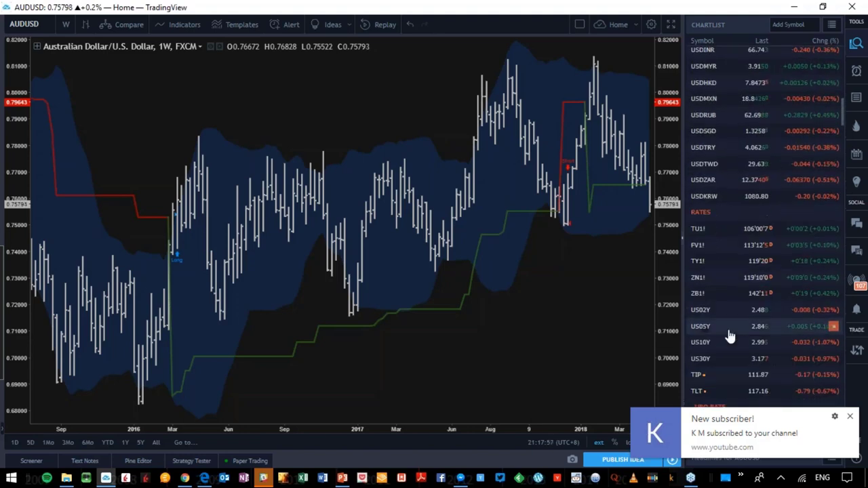
{"action": "scroll", "coordinate": [730, 335], "scroll_direction": "down", "scroll_amount": 3}
{"action": "scroll", "coordinate": [729, 335], "scroll_direction": "down", "scroll_amount": 2}
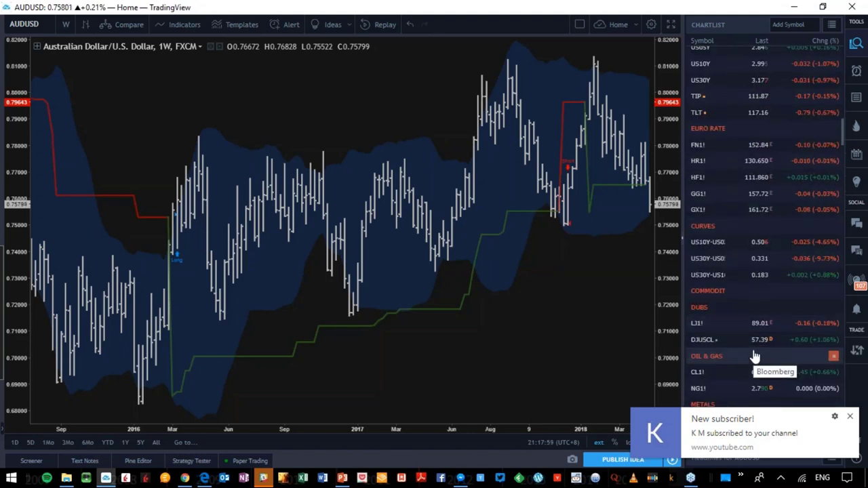
{"action": "scroll", "coordinate": [727, 339], "scroll_direction": "down", "scroll_amount": 5}
{"action": "scroll", "coordinate": [727, 339], "scroll_direction": "down", "scroll_amount": 5}
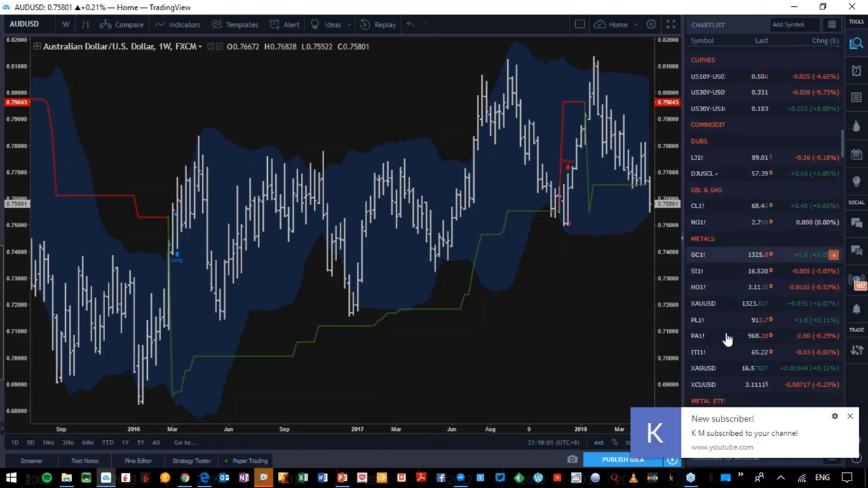
{"action": "scroll", "coordinate": [727, 339], "scroll_direction": "down", "scroll_amount": 2}
{"action": "scroll", "coordinate": [727, 340], "scroll_direction": "down", "scroll_amount": 1}
{"action": "scroll", "coordinate": [727, 339], "scroll_direction": "down", "scroll_amount": 6}
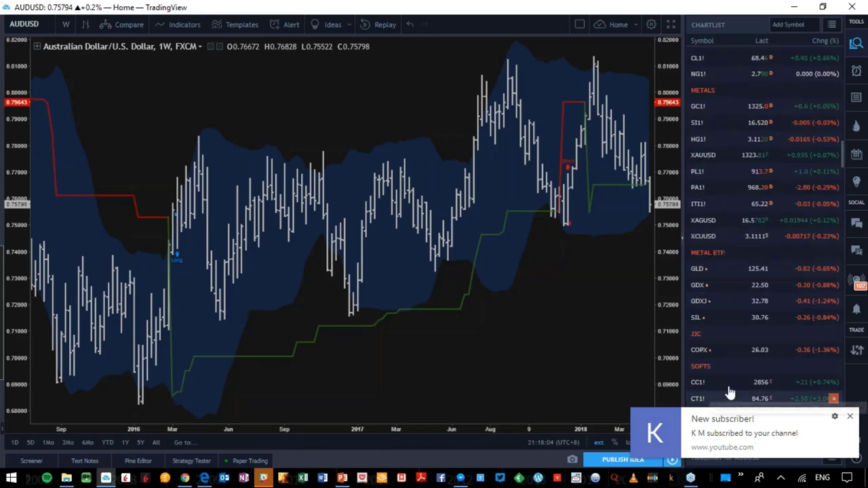
{"action": "scroll", "coordinate": [730, 394], "scroll_direction": "down", "scroll_amount": 1}
{"action": "scroll", "coordinate": [730, 393], "scroll_direction": "down", "scroll_amount": 2}
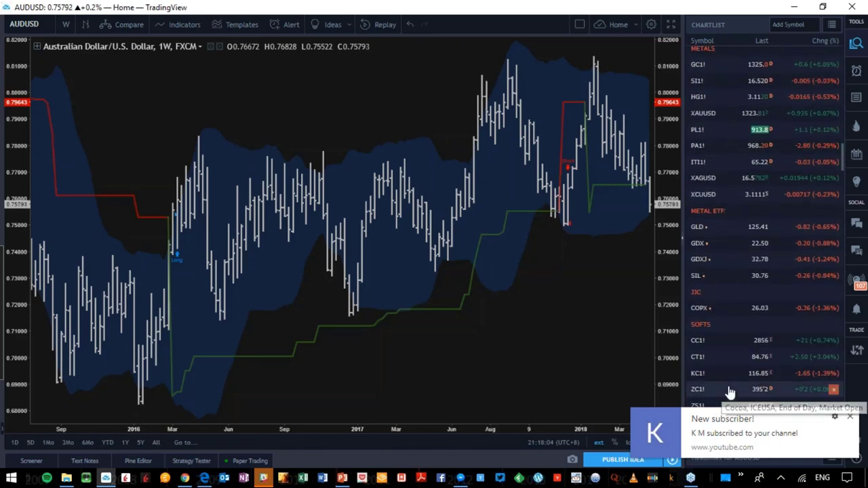
{"action": "scroll", "coordinate": [730, 393], "scroll_direction": "down", "scroll_amount": 6}
{"action": "scroll", "coordinate": [730, 393], "scroll_direction": "up", "scroll_amount": 5}
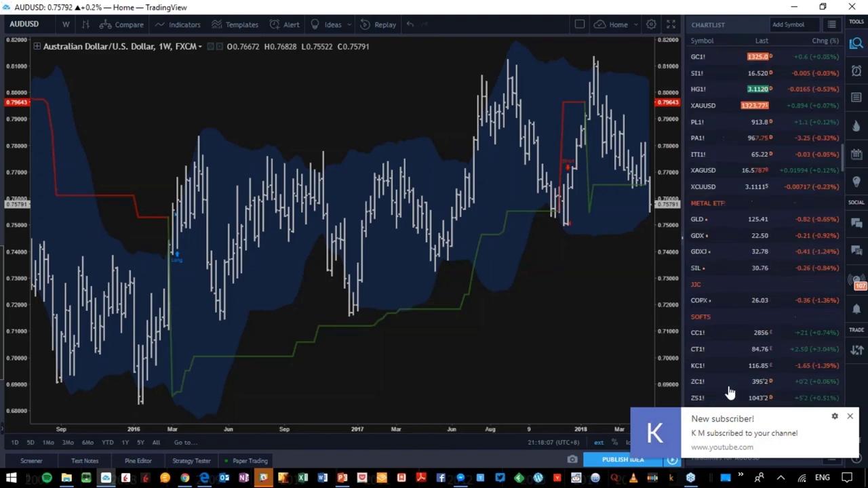
{"action": "scroll", "coordinate": [730, 393], "scroll_direction": "up", "scroll_amount": 1}
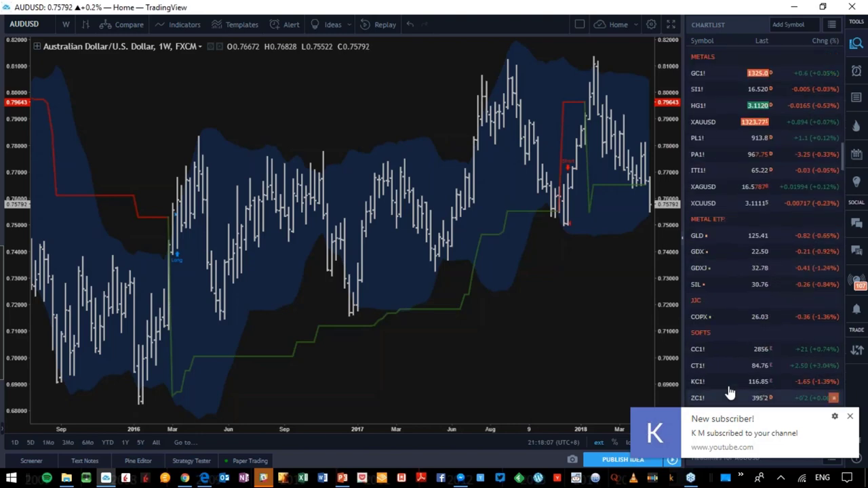
{"action": "scroll", "coordinate": [729, 393], "scroll_direction": "up", "scroll_amount": 6}
{"action": "left_click", "coordinate": [744, 171]}
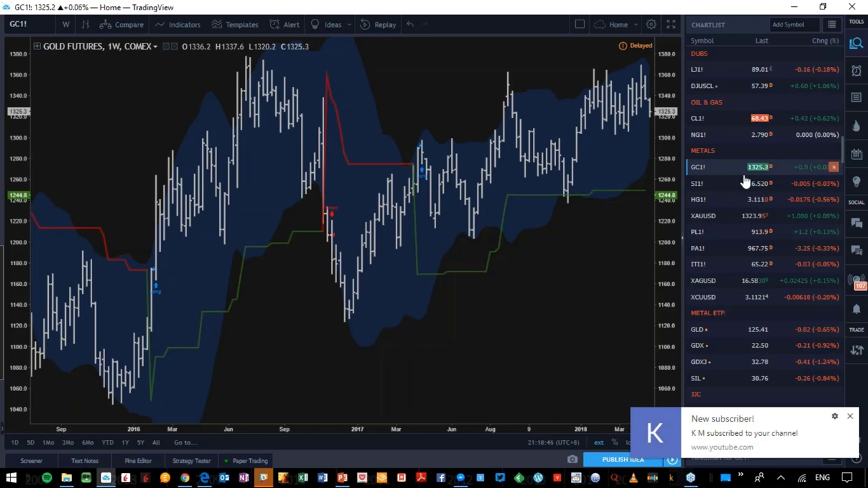
{"action": "mouse_move", "coordinate": [760, 89]}
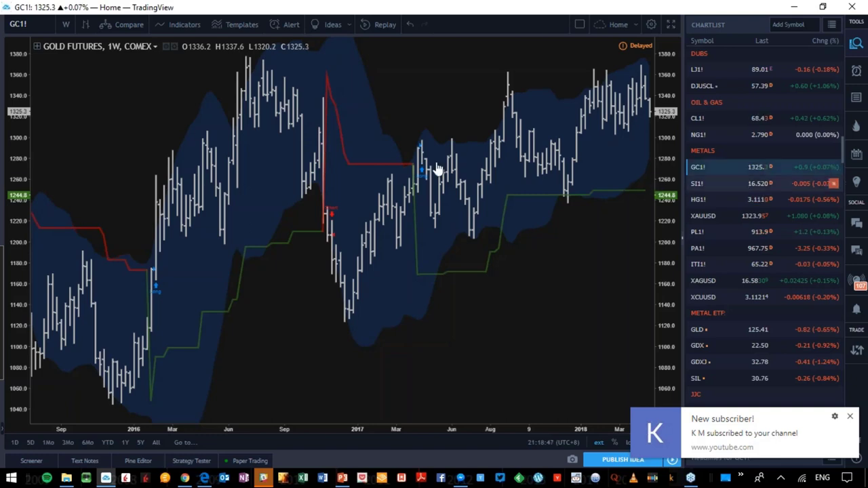
{"action": "left_click", "coordinate": [68, 24]}
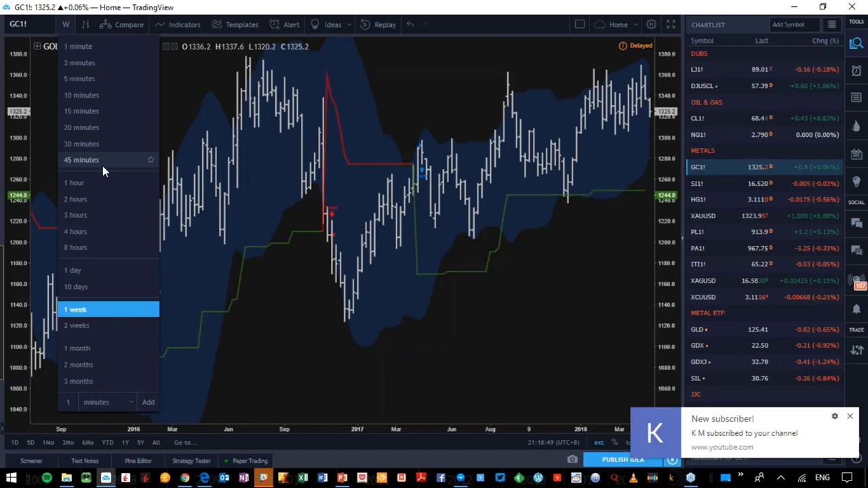
Set the gold chart to 1-day bars, widen the bars, then switch to SI1! silver futures.
{"action": "left_click", "coordinate": [97, 281]}
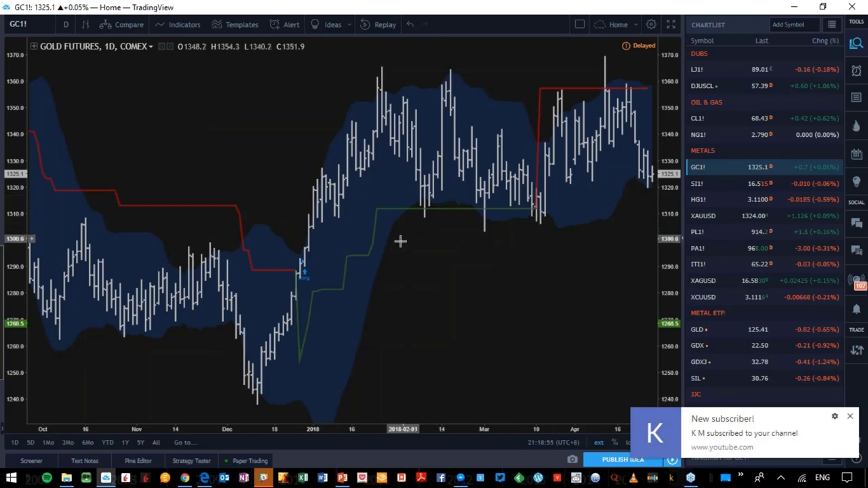
{"action": "mouse_move", "coordinate": [484, 428]}
{"action": "left_mouse_down"}
{"action": "mouse_move", "coordinate": [527, 428]}
{"action": "mouse_move", "coordinate": [485, 434]}
{"action": "left_mouse_up"}
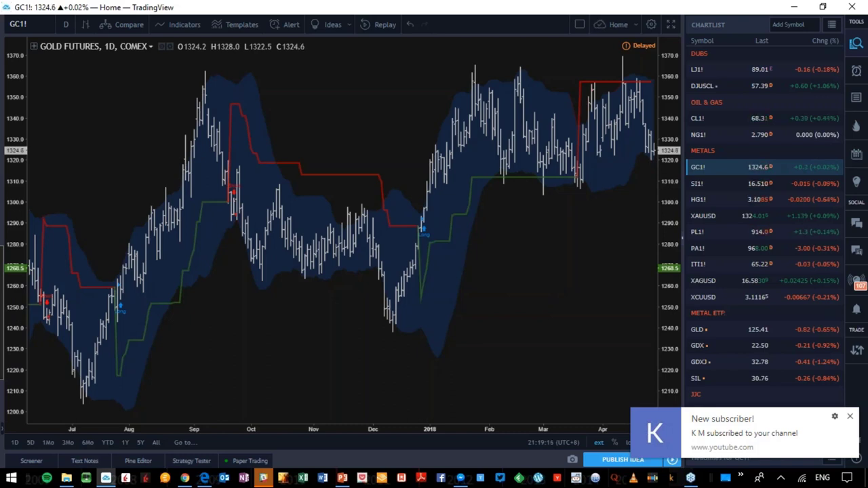
{"action": "mouse_move", "coordinate": [690, 478]}
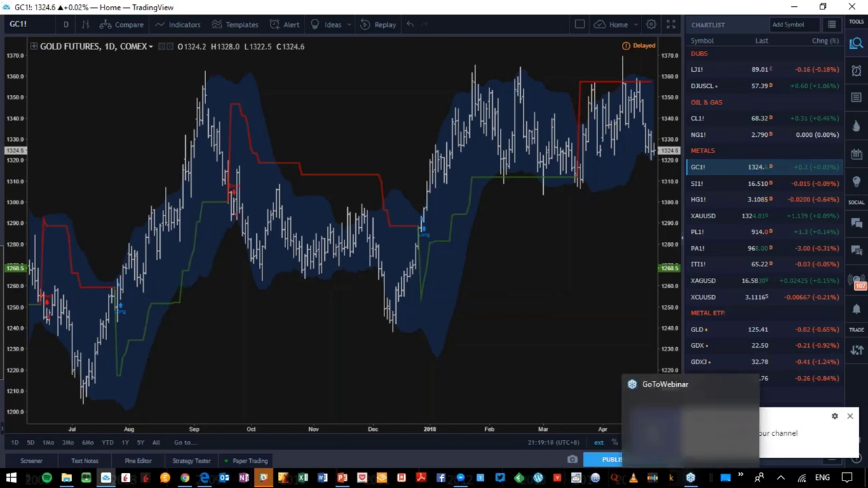
{"action": "left_click", "coordinate": [709, 185]}
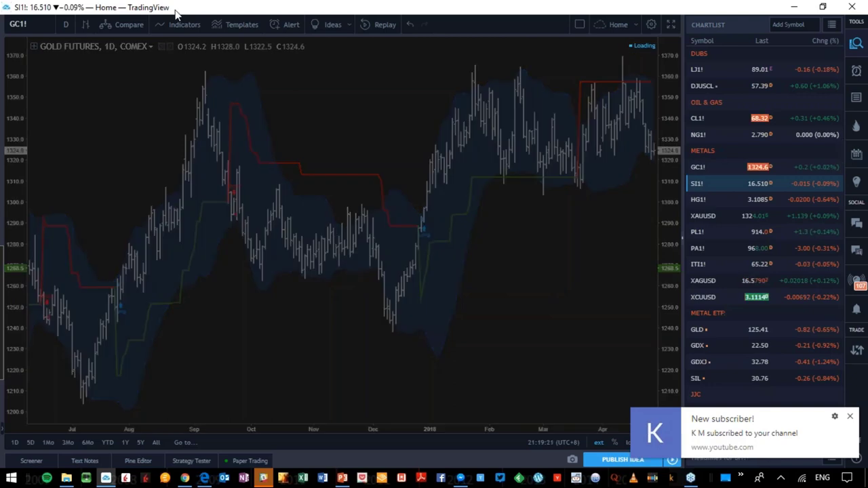
Apply the saved signal-dot indicator template to the daily SI1! chart and zoom into recent months.
{"action": "left_click", "coordinate": [216, 24]}
{"action": "scroll", "coordinate": [271, 272], "scroll_direction": "down", "scroll_amount": 3}
{"action": "scroll", "coordinate": [284, 325], "scroll_direction": "down", "scroll_amount": 3}
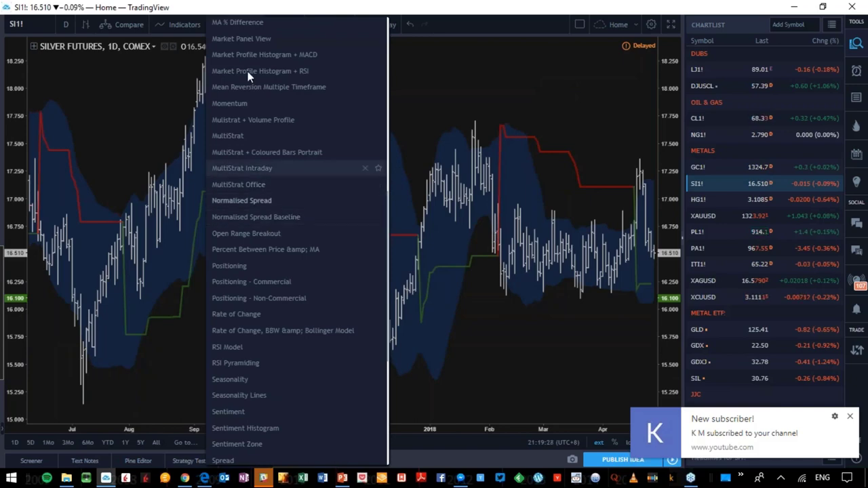
{"action": "left_click", "coordinate": [250, 88]}
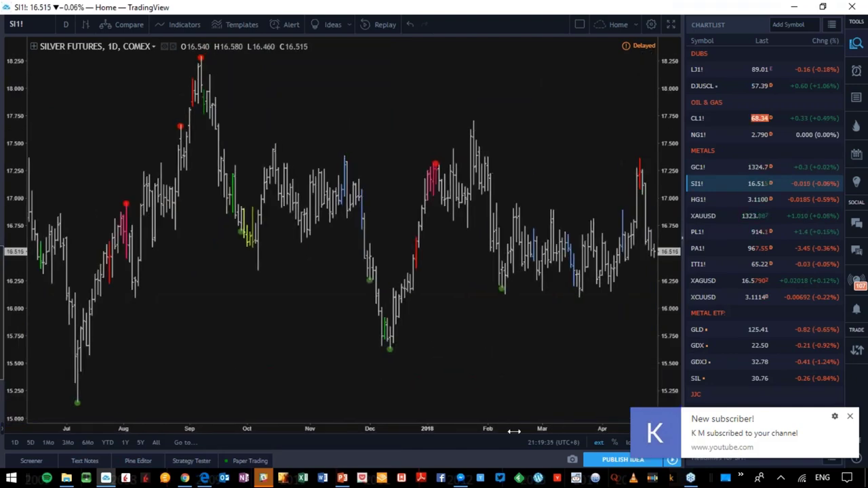
{"action": "left_click_drag", "start_coordinate": [514, 431], "coordinate": [425, 429]}
{"action": "scroll", "coordinate": [517, 413], "scroll_direction": "down", "scroll_amount": 2}
{"action": "scroll", "coordinate": [536, 413], "scroll_direction": "down", "scroll_amount": 3}
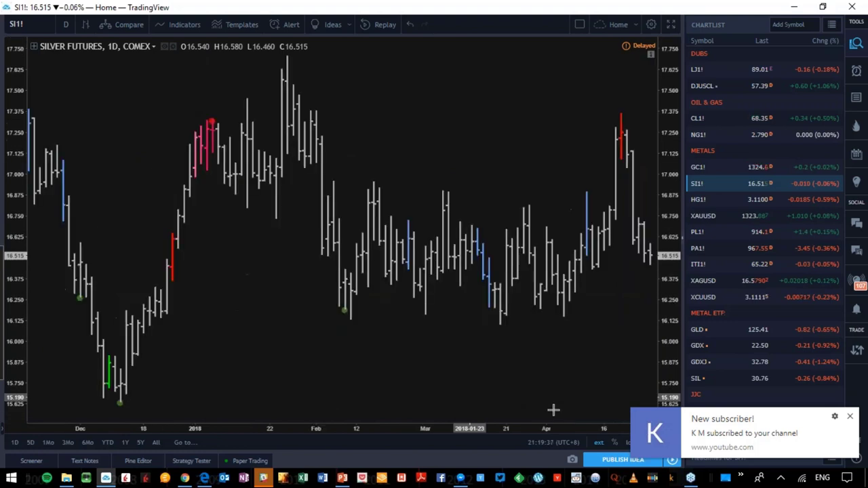
{"action": "scroll", "coordinate": [552, 411], "scroll_direction": "down", "scroll_amount": 2}
{"action": "scroll", "coordinate": [571, 404], "scroll_direction": "down", "scroll_amount": 2}
{"action": "scroll", "coordinate": [573, 405], "scroll_direction": "down", "scroll_amount": 1}
{"action": "scroll", "coordinate": [572, 405], "scroll_direction": "down", "scroll_amount": 1}
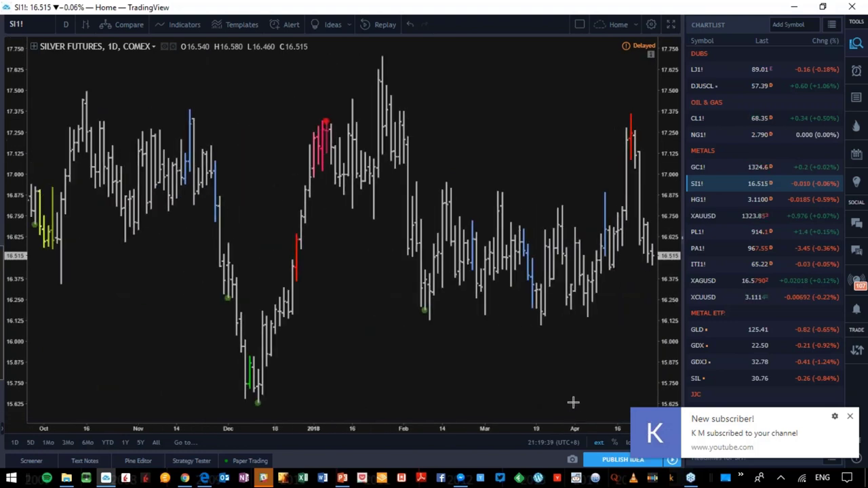
{"action": "scroll", "coordinate": [570, 403], "scroll_direction": "down", "scroll_amount": 1}
{"action": "scroll", "coordinate": [569, 402], "scroll_direction": "down", "scroll_amount": 1}
{"action": "scroll", "coordinate": [573, 402], "scroll_direction": "down", "scroll_amount": 1}
{"action": "scroll", "coordinate": [581, 397], "scroll_direction": "down", "scroll_amount": 1}
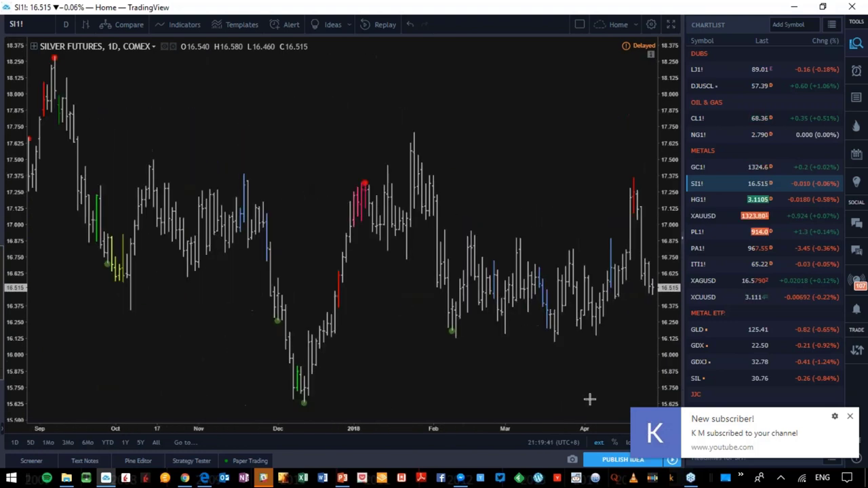
{"action": "scroll", "coordinate": [589, 399], "scroll_direction": "down", "scroll_amount": 1}
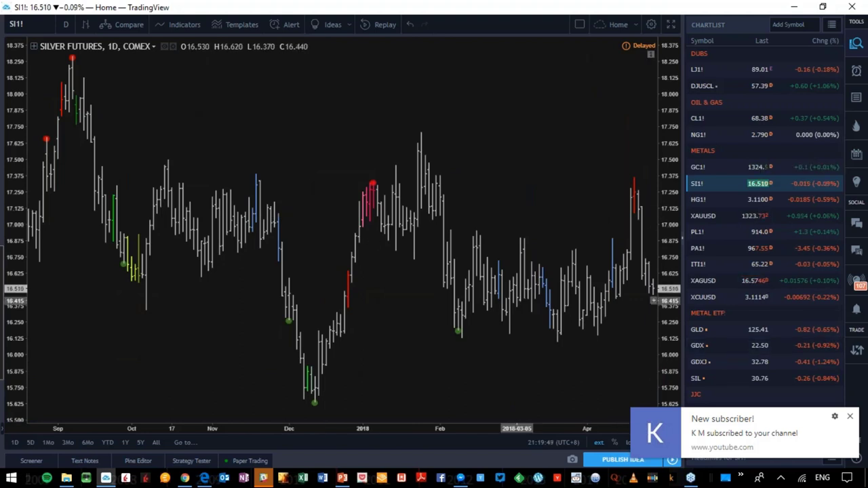
{"action": "mouse_move", "coordinate": [517, 300]}
{"action": "left_mouse_down"}
{"action": "mouse_move", "coordinate": [438, 152]}
{"action": "mouse_move", "coordinate": [474, 154]}
{"action": "left_mouse_up"}
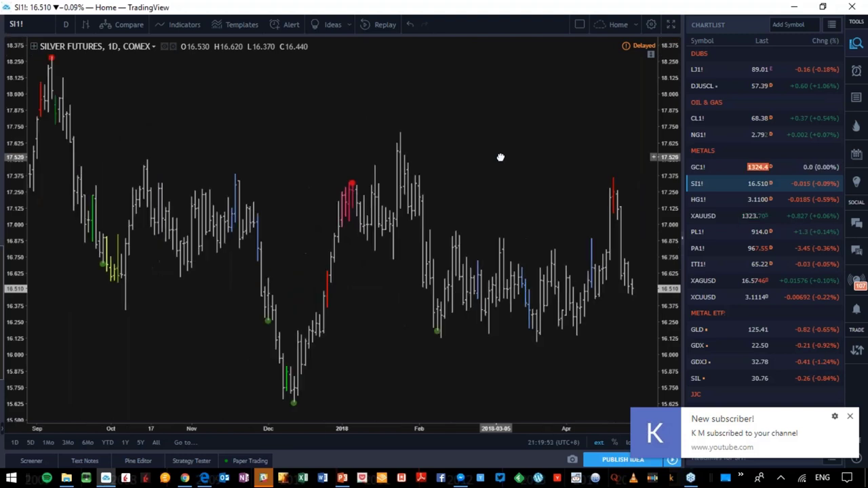
{"action": "left_click_drag", "start_coordinate": [474, 154], "coordinate": [522, 162]}
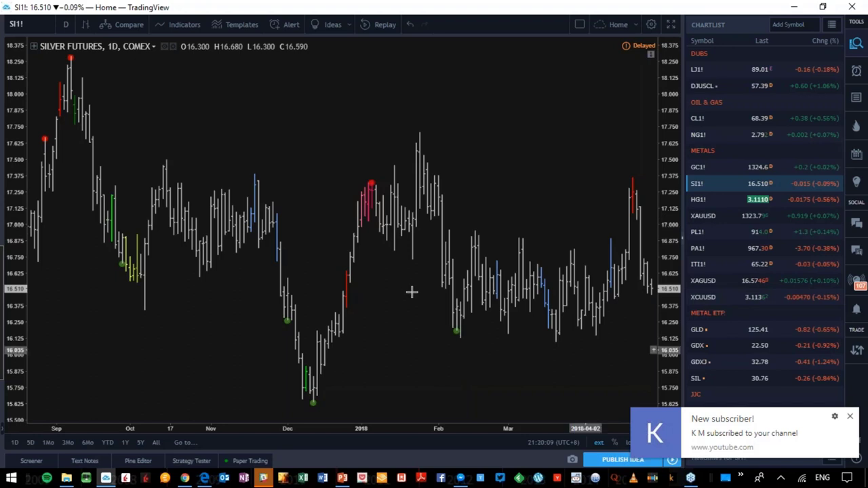
{"action": "scroll", "coordinate": [386, 424], "scroll_direction": "down", "scroll_amount": 1}
{"action": "scroll", "coordinate": [385, 425], "scroll_direction": "down", "scroll_amount": 1}
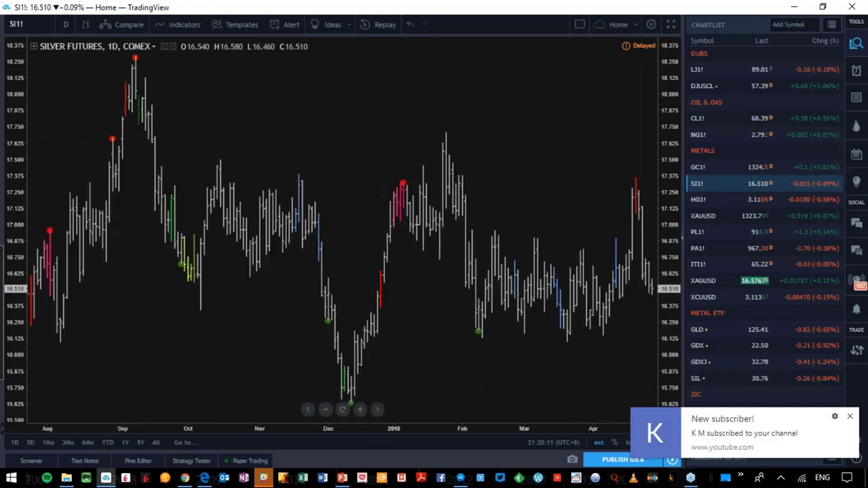
{"action": "scroll", "coordinate": [649, 217], "scroll_direction": "down", "scroll_amount": 1}
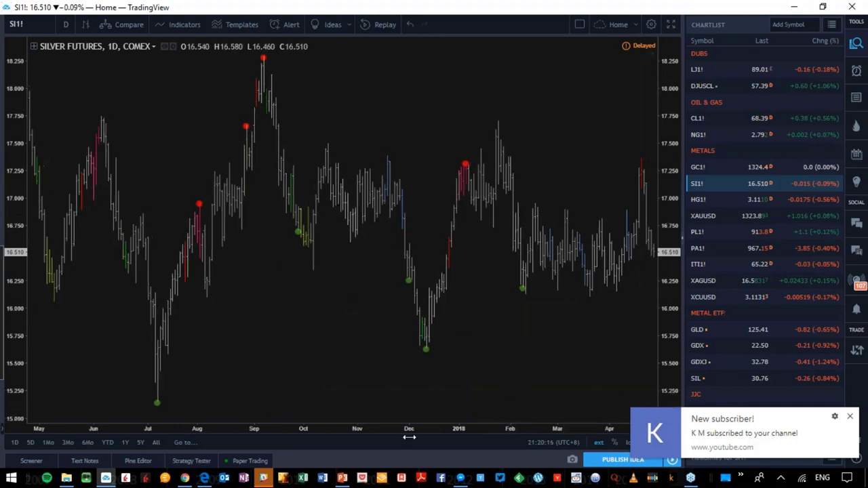
{"action": "scroll", "coordinate": [380, 434], "scroll_direction": "up", "scroll_amount": 2}
{"action": "scroll", "coordinate": [475, 351], "scroll_direction": "down", "scroll_amount": 1}
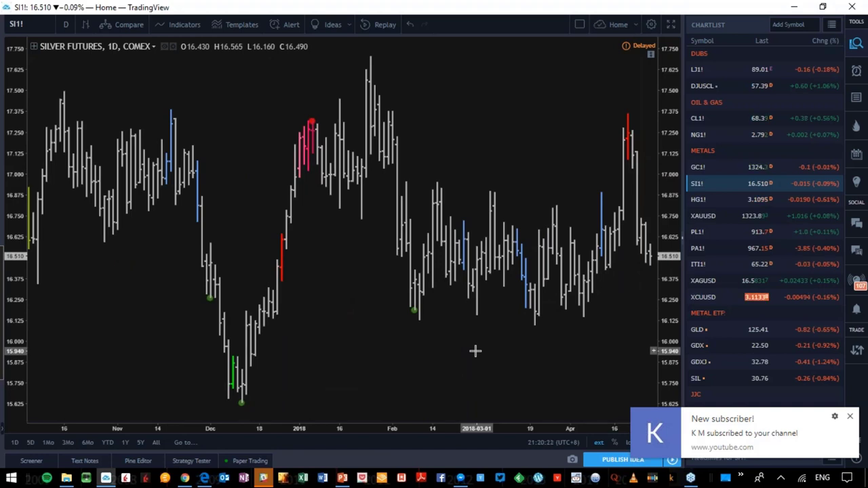
Chart the SI1!/GC1! silver-to-gold ratio by entering it as the symbol.
{"action": "left_click", "coordinate": [46, 23]}
{"action": "type", "text": "/"}
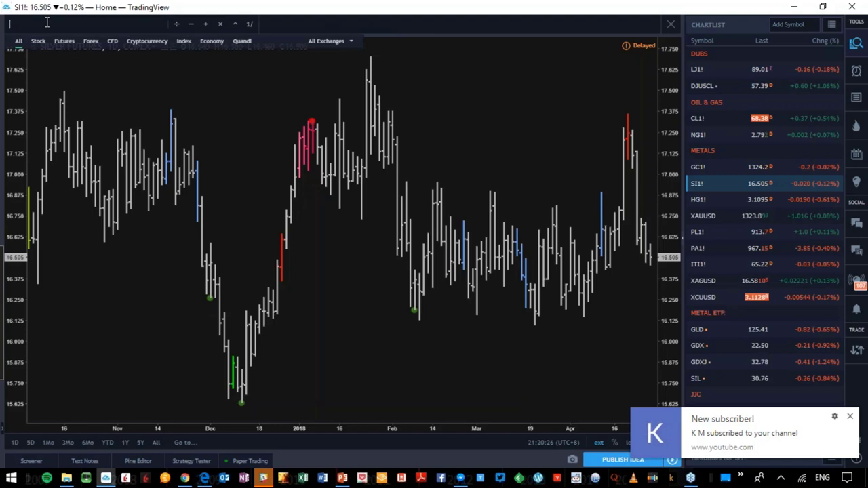
{"action": "type", "text": "SI"}
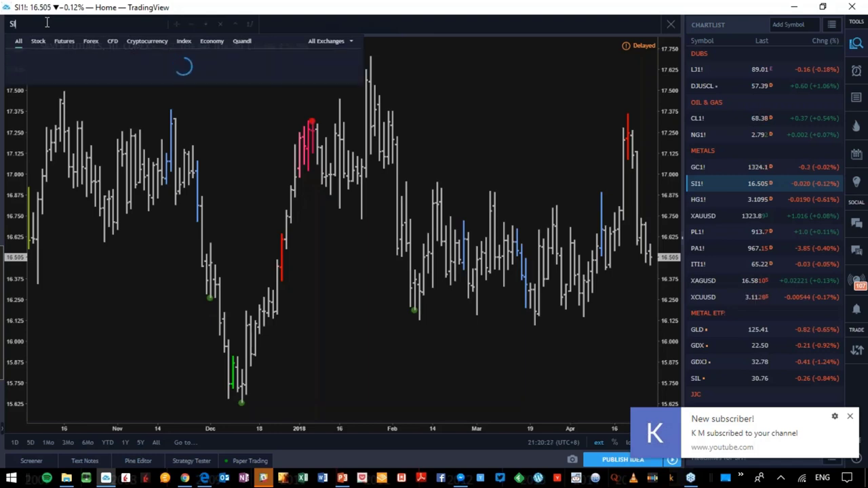
{"action": "type", "text": "1!/"}
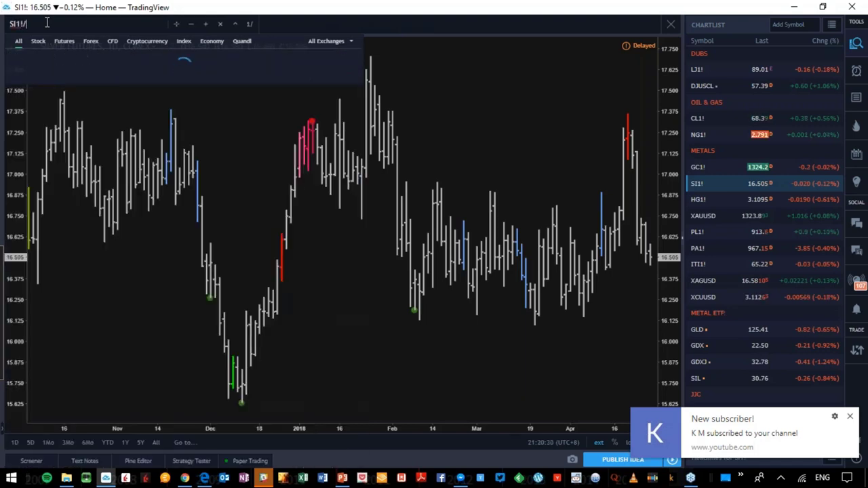
{"action": "type", "text": "GC1!"}
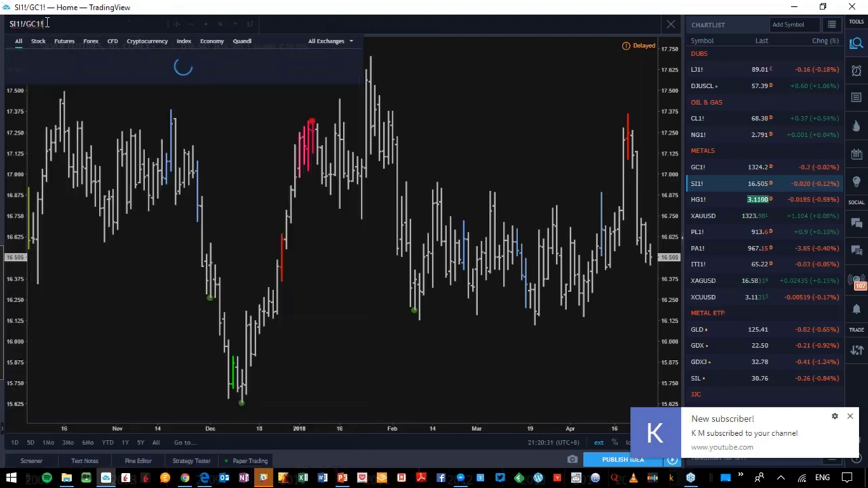
{"action": "key", "text": "Return"}
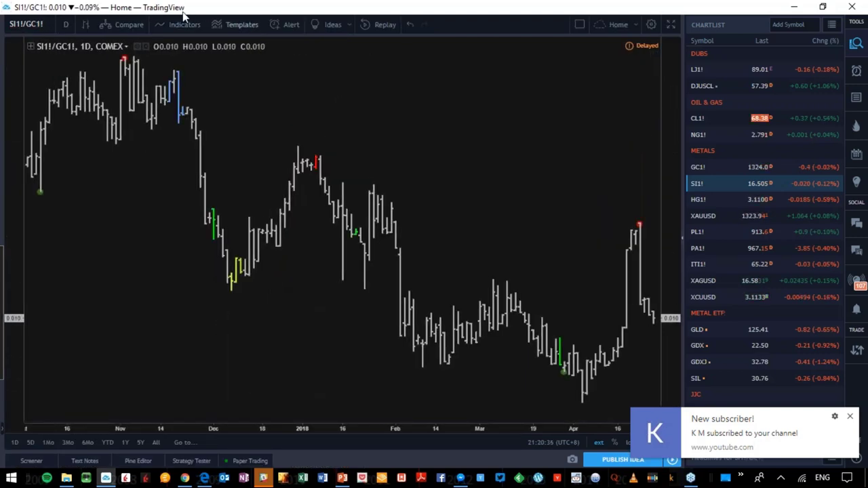
Display the ratio as a Line chart and zoom out to a longer history.
{"action": "left_click", "coordinate": [86, 25]}
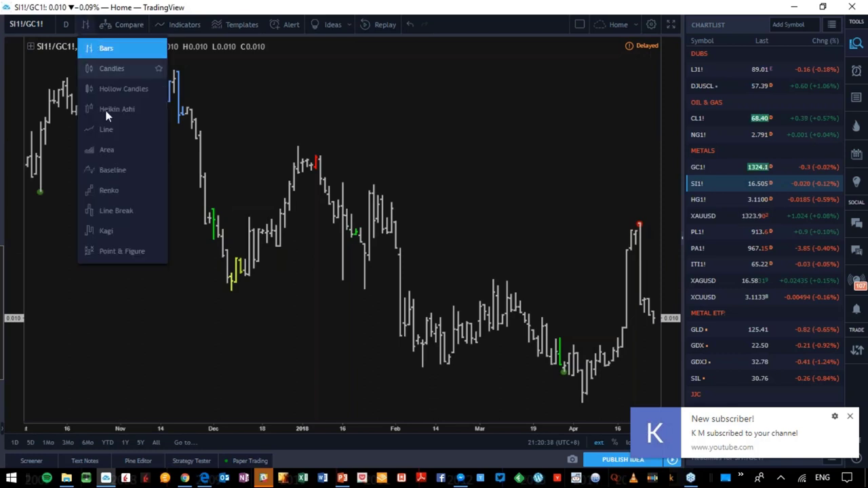
{"action": "left_click", "coordinate": [103, 128]}
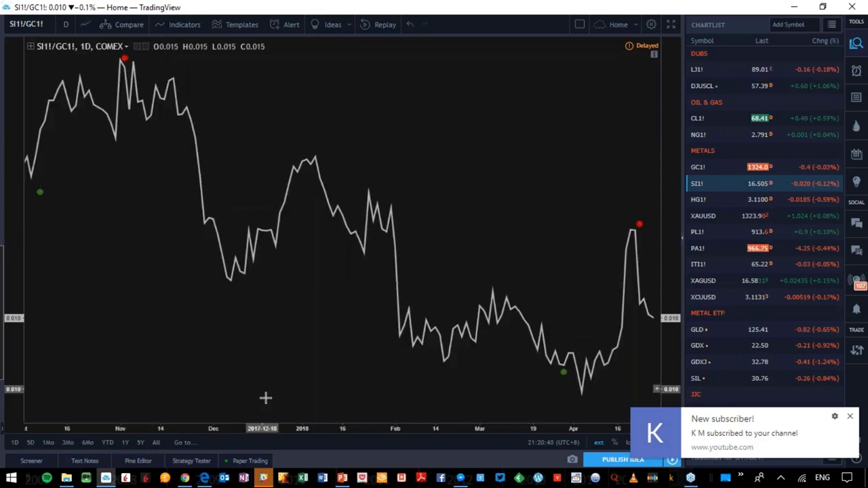
{"action": "scroll", "coordinate": [504, 438], "scroll_direction": "down", "scroll_amount": 2}
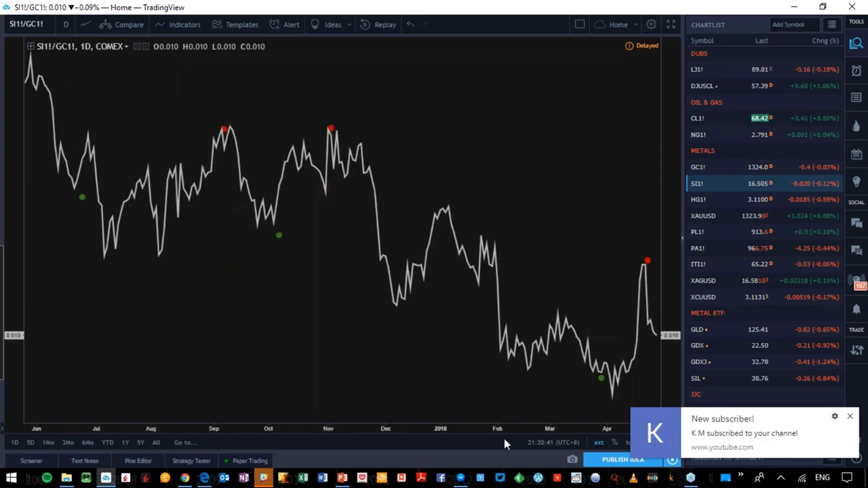
{"action": "scroll", "coordinate": [504, 433], "scroll_direction": "down", "scroll_amount": 2}
{"action": "scroll", "coordinate": [504, 433], "scroll_direction": "down", "scroll_amount": 2}
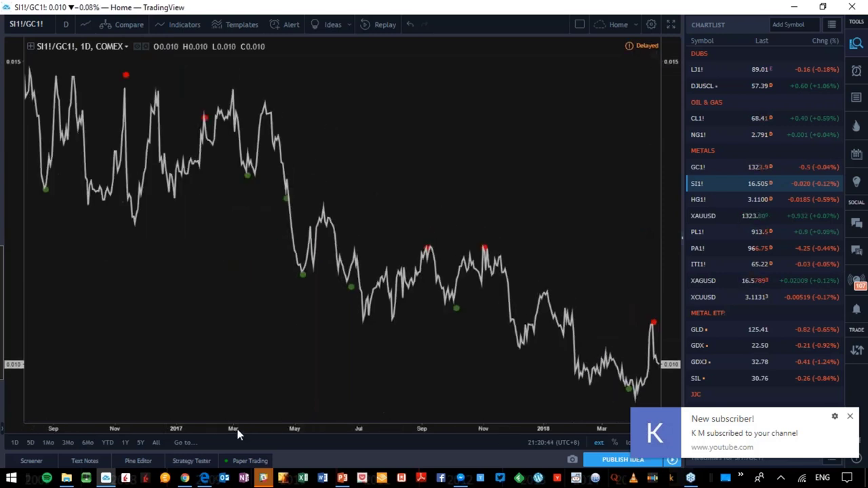
{"action": "scroll", "coordinate": [224, 203], "scroll_direction": "down", "scroll_amount": 2}
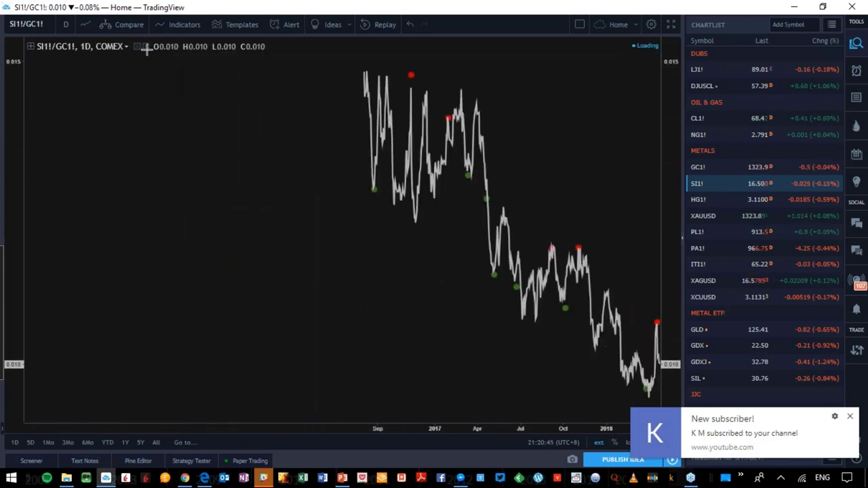
{"action": "left_click", "coordinate": [128, 24]}
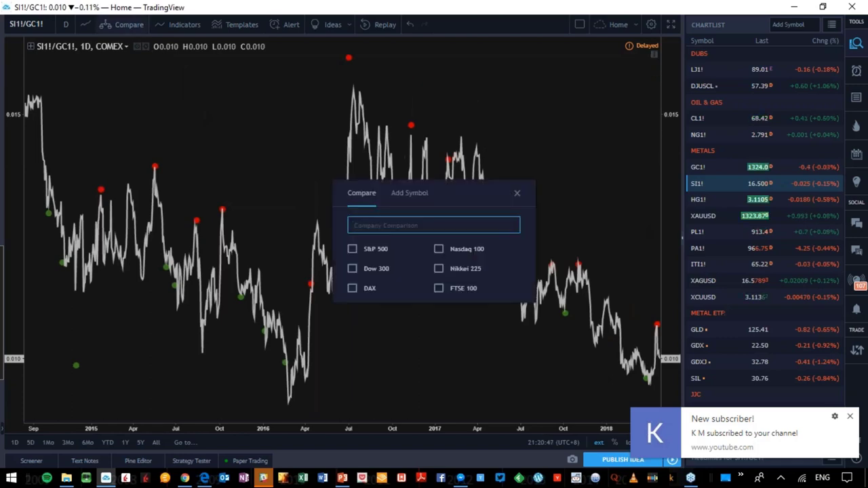
{"action": "left_click", "coordinate": [409, 193]}
{"action": "type", "text": "TY"}
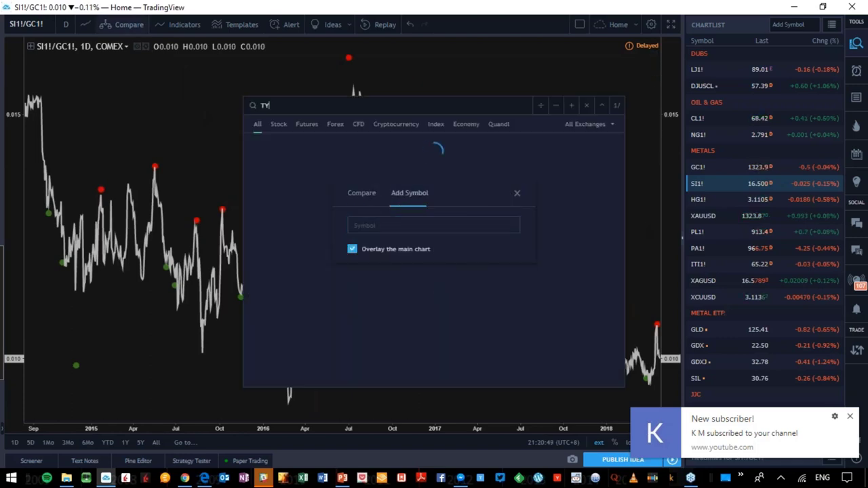
{"action": "type", "text": "1"}
{"action": "key", "text": "BackSpace"}
{"action": "key", "text": "BackSpace"}
{"action": "type", "text": "!"}
{"action": "type", "text": "0"}
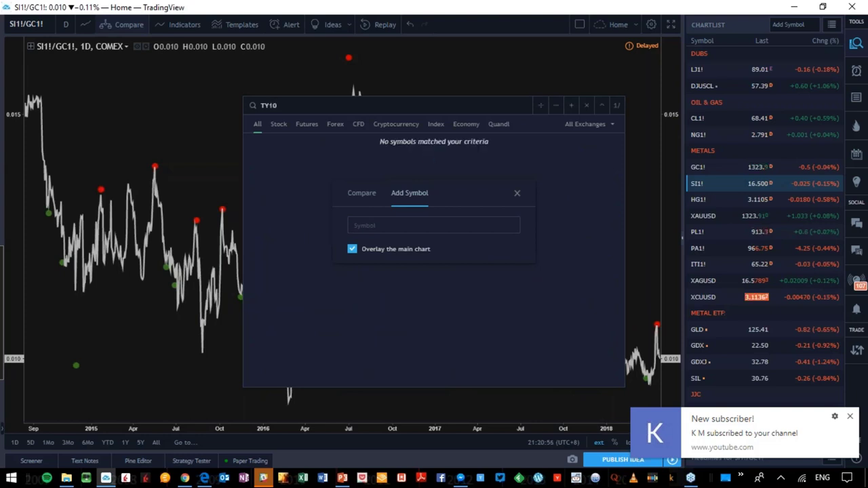
{"action": "key", "text": "BackSpace"}
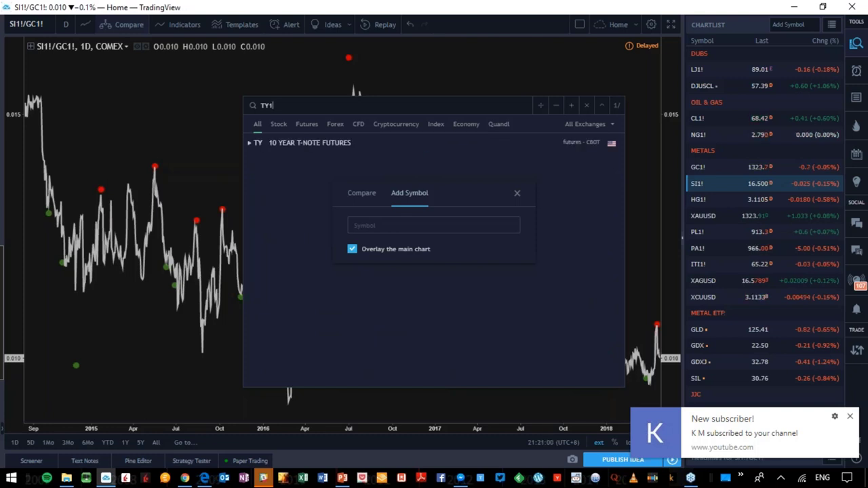
{"action": "left_click", "coordinate": [316, 142]}
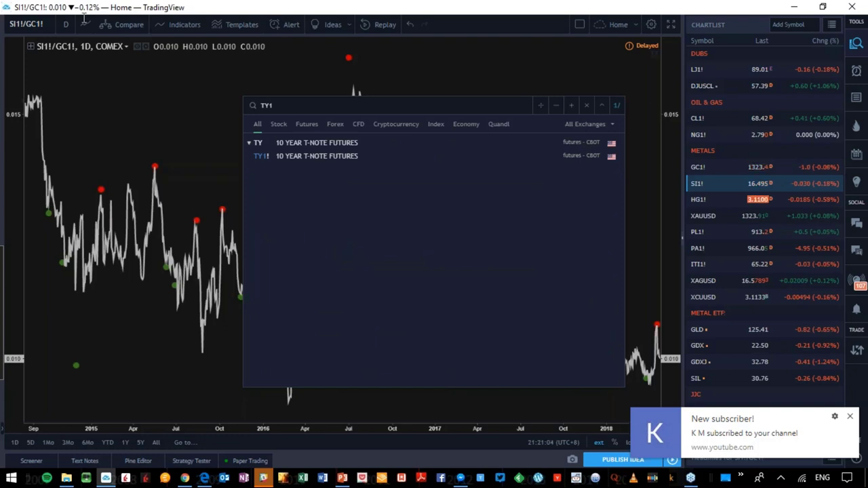
{"action": "left_click", "coordinate": [561, 106]}
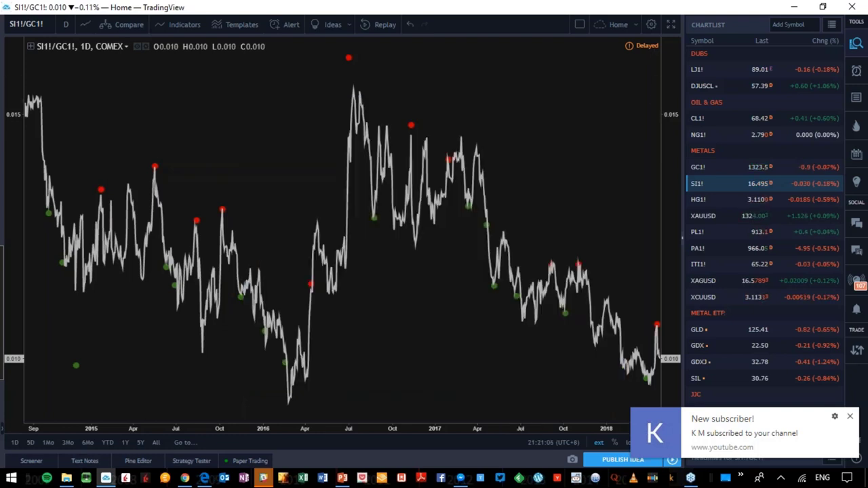
{"action": "scroll", "coordinate": [417, 429], "scroll_direction": "up", "scroll_amount": 3}
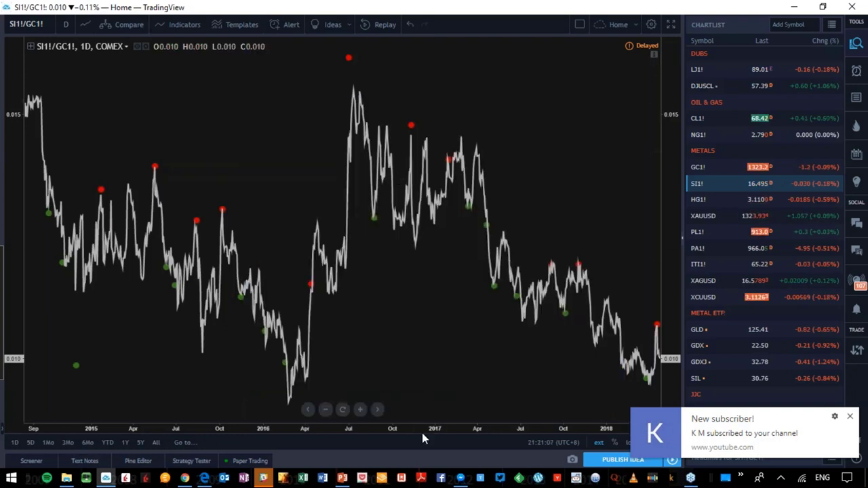
{"action": "scroll", "coordinate": [422, 432], "scroll_direction": "up", "scroll_amount": 2}
{"action": "scroll", "coordinate": [237, 417], "scroll_direction": "up", "scroll_amount": 2}
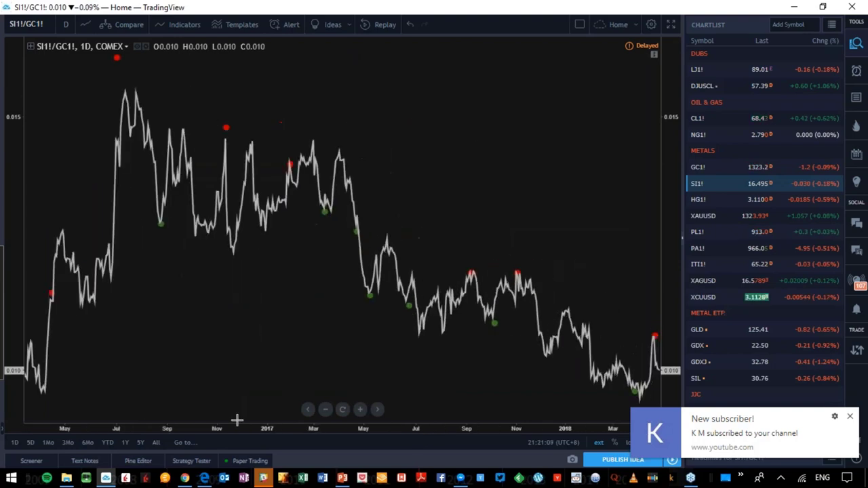
{"action": "scroll", "coordinate": [130, 421], "scroll_direction": "up", "scroll_amount": 1}
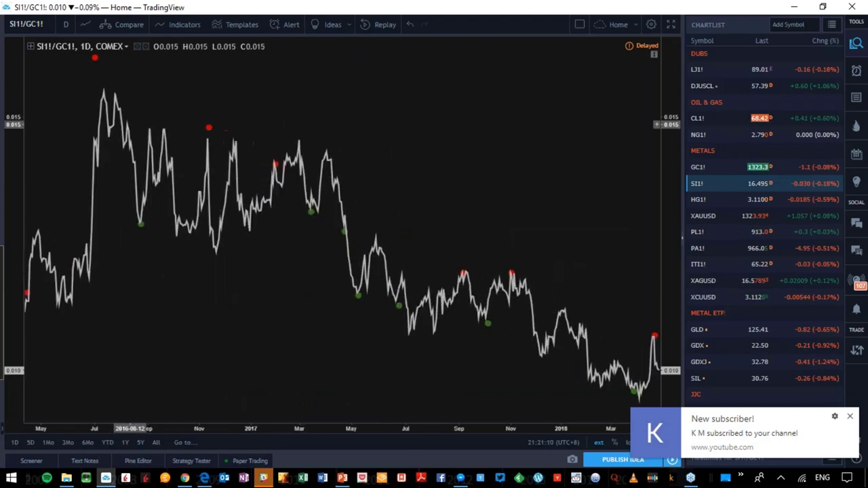
{"action": "left_click", "coordinate": [26, 22]}
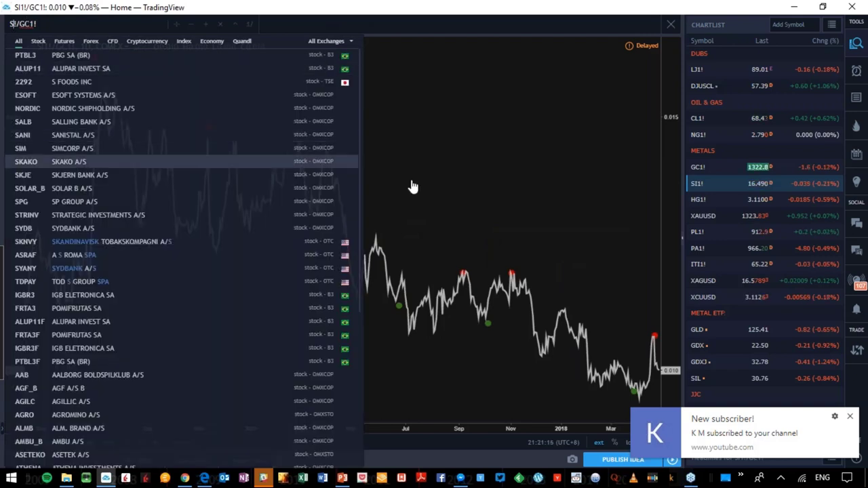
{"action": "left_click", "coordinate": [500, 180]}
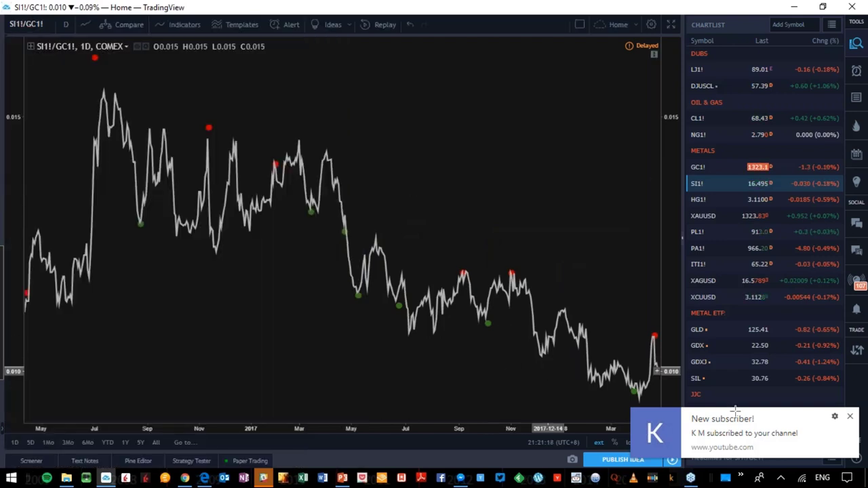
{"action": "left_click", "coordinate": [850, 417]}
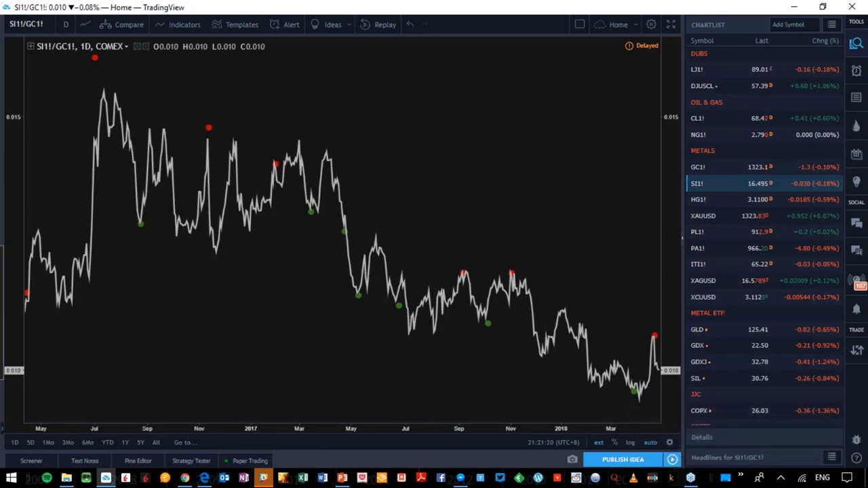
{"action": "scroll", "coordinate": [546, 436], "scroll_direction": "up", "scroll_amount": 2}
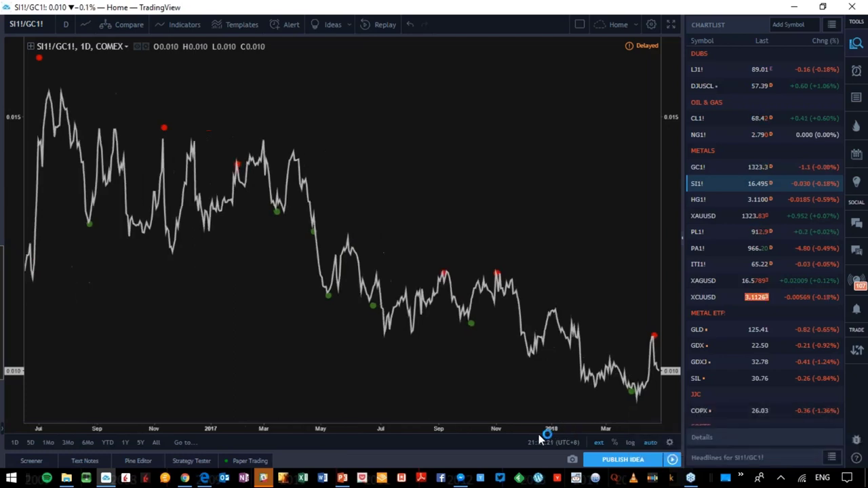
{"action": "scroll", "coordinate": [545, 437], "scroll_direction": "up", "scroll_amount": 2}
{"action": "scroll", "coordinate": [536, 438], "scroll_direction": "up", "scroll_amount": 2}
{"action": "scroll", "coordinate": [599, 441], "scroll_direction": "up", "scroll_amount": 1}
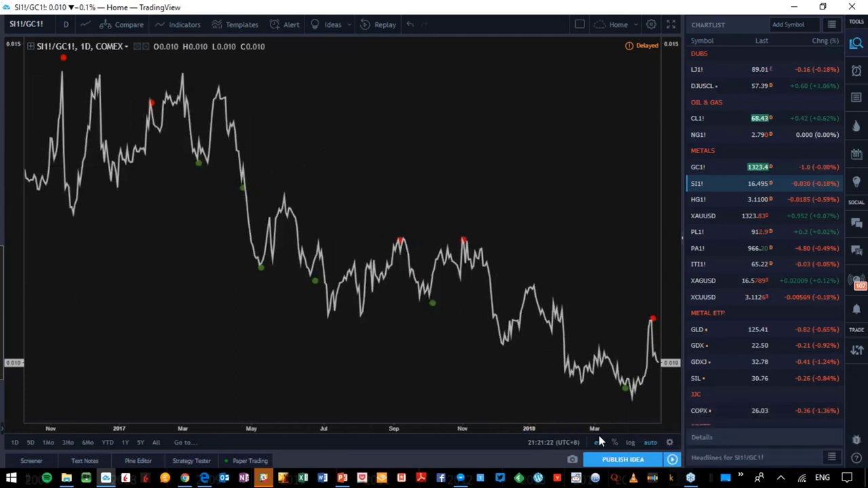
{"action": "scroll", "coordinate": [599, 436], "scroll_direction": "down", "scroll_amount": 2}
{"action": "scroll", "coordinate": [608, 438], "scroll_direction": "down", "scroll_amount": 2}
{"action": "scroll", "coordinate": [600, 438], "scroll_direction": "down", "scroll_amount": 1}
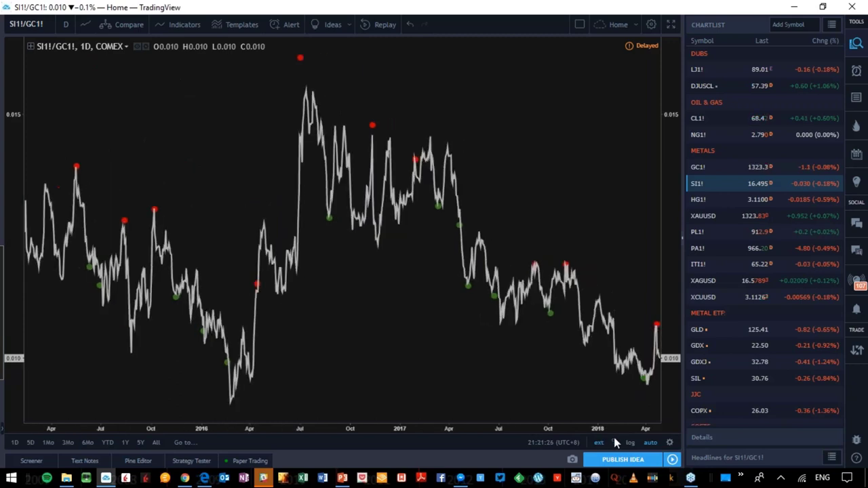
{"action": "scroll", "coordinate": [614, 437], "scroll_direction": "down", "scroll_amount": 1}
{"action": "scroll", "coordinate": [623, 438], "scroll_direction": "down", "scroll_amount": 2}
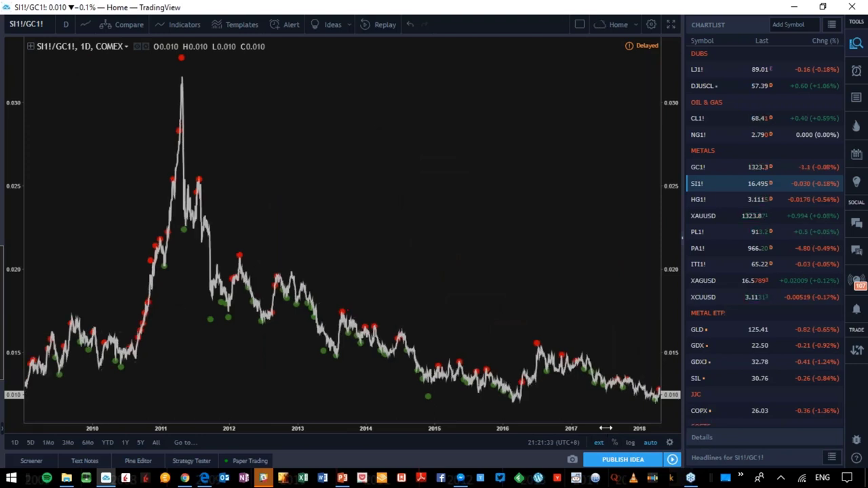
{"action": "scroll", "coordinate": [594, 431], "scroll_direction": "up", "scroll_amount": 2}
{"action": "scroll", "coordinate": [553, 430], "scroll_direction": "up", "scroll_amount": 2}
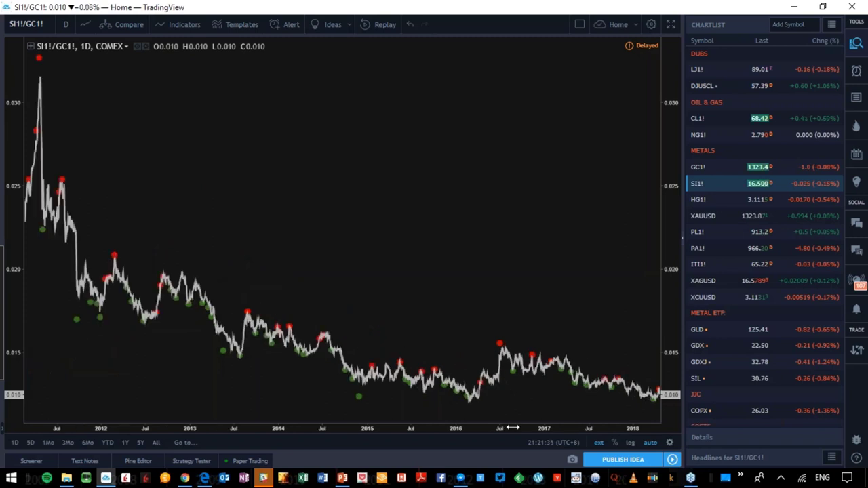
{"action": "scroll", "coordinate": [403, 412], "scroll_direction": "up", "scroll_amount": 5}
{"action": "scroll", "coordinate": [403, 412], "scroll_direction": "up", "scroll_amount": 2}
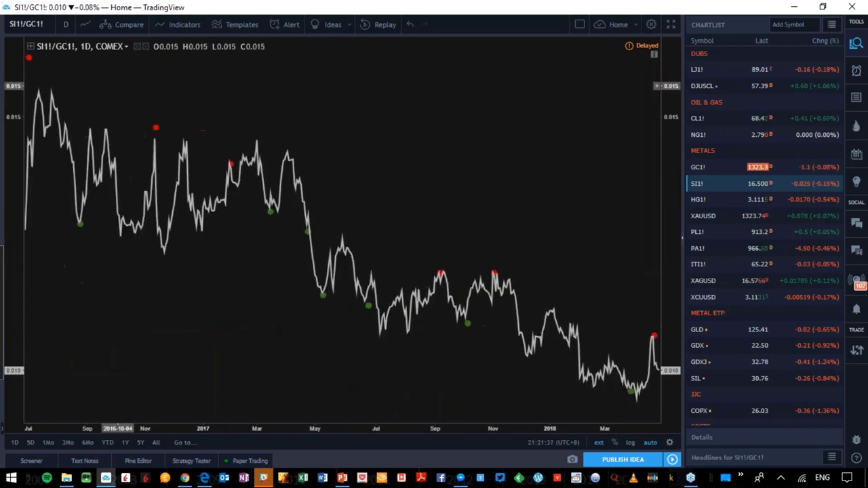
{"action": "left_click", "coordinate": [23, 24]}
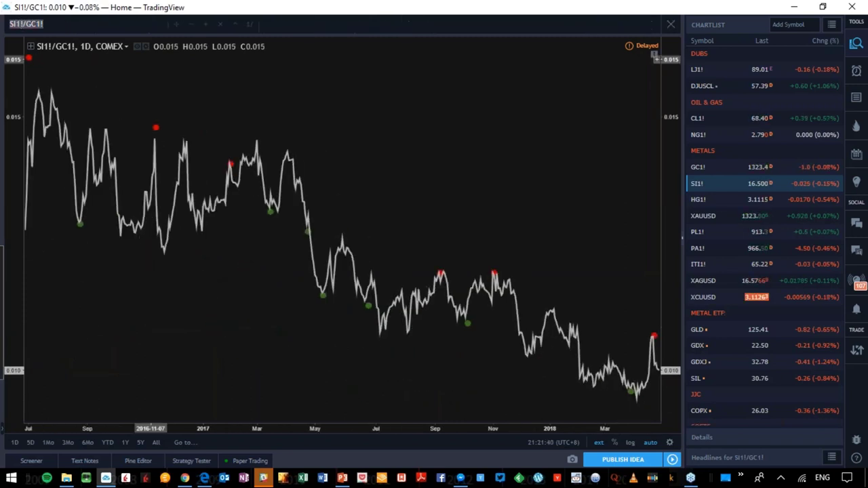
Change the ratio symbol from SI1!/GC1! to HG1!/GC1! copper-to-gold.
{"action": "key", "text": "Right"}
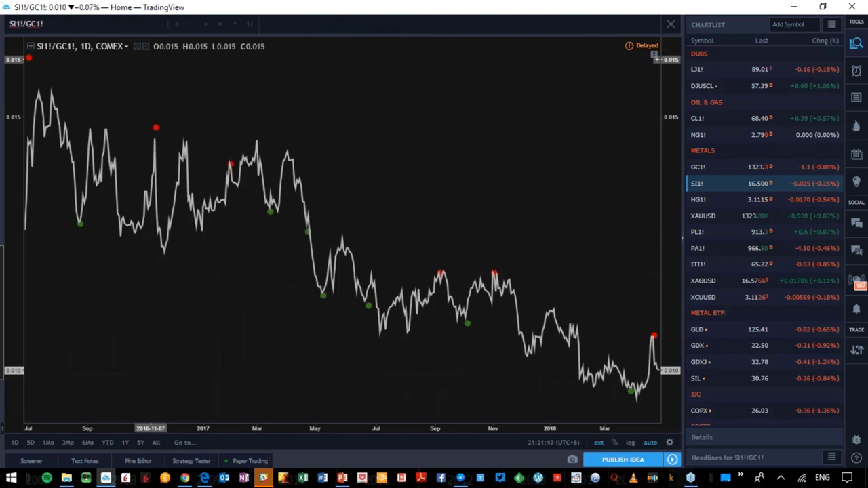
{"action": "key", "text": "Home"}
{"action": "key", "text": "Delete"}
{"action": "key", "text": "Delete"}
{"action": "type", "text": "HG"}
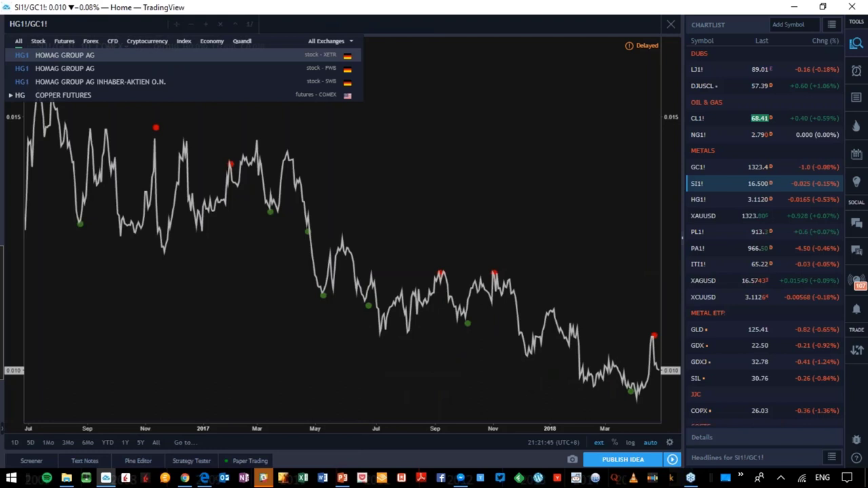
{"action": "key", "text": "Return"}
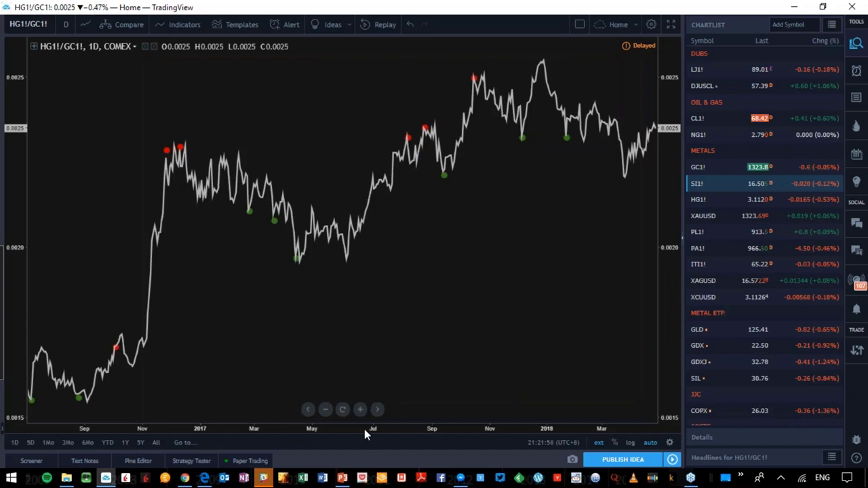
Compress the time axis to show earlier years, expand the indicator legend, then load HG1! copper futures.
{"action": "left_click_drag", "start_coordinate": [366, 429], "coordinate": [504, 436]}
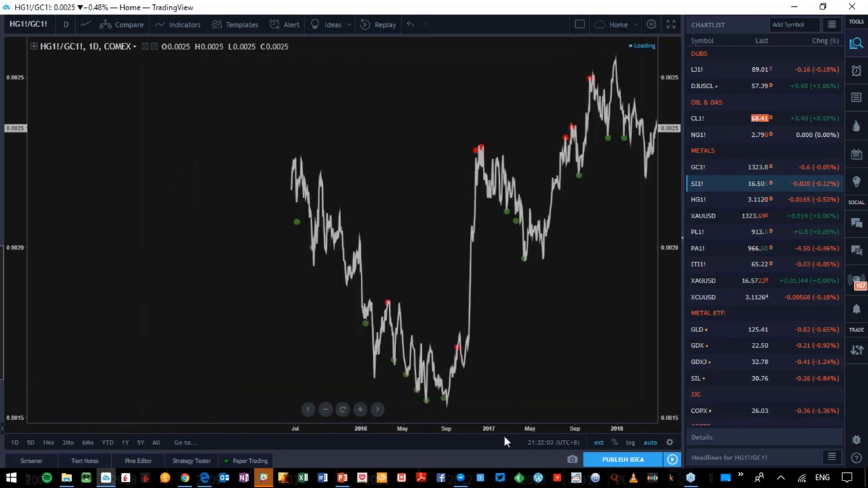
{"action": "left_click_drag", "start_coordinate": [420, 430], "coordinate": [468, 432]}
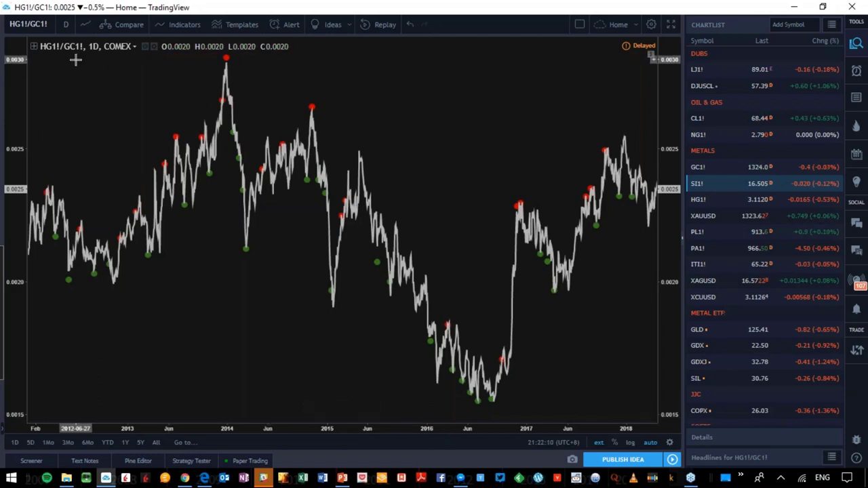
{"action": "left_click", "coordinate": [34, 47]}
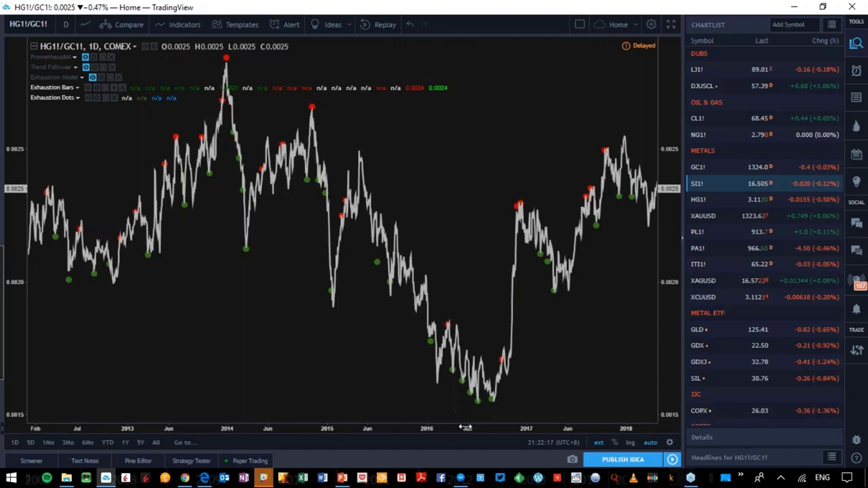
{"action": "left_click_drag", "start_coordinate": [465, 427], "coordinate": [425, 429]}
{"action": "scroll", "coordinate": [379, 420], "scroll_direction": "up", "scroll_amount": 3}
{"action": "scroll", "coordinate": [270, 410], "scroll_direction": "up", "scroll_amount": 2}
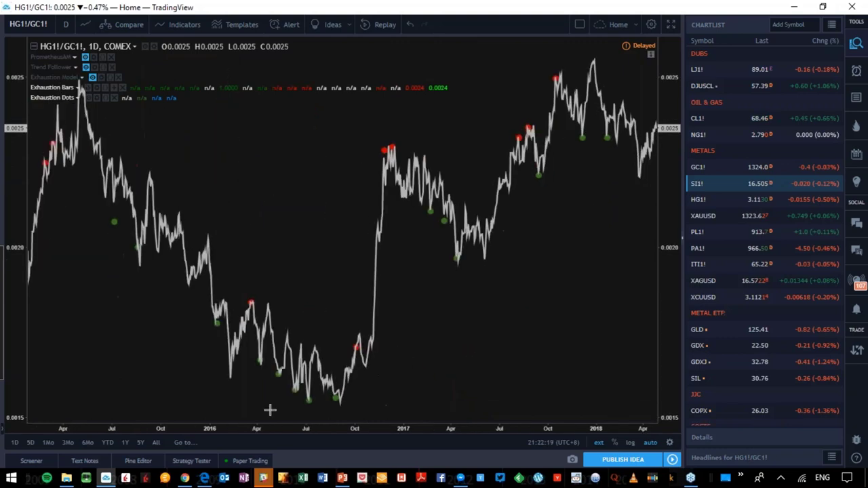
{"action": "scroll", "coordinate": [228, 397], "scroll_direction": "up", "scroll_amount": 2}
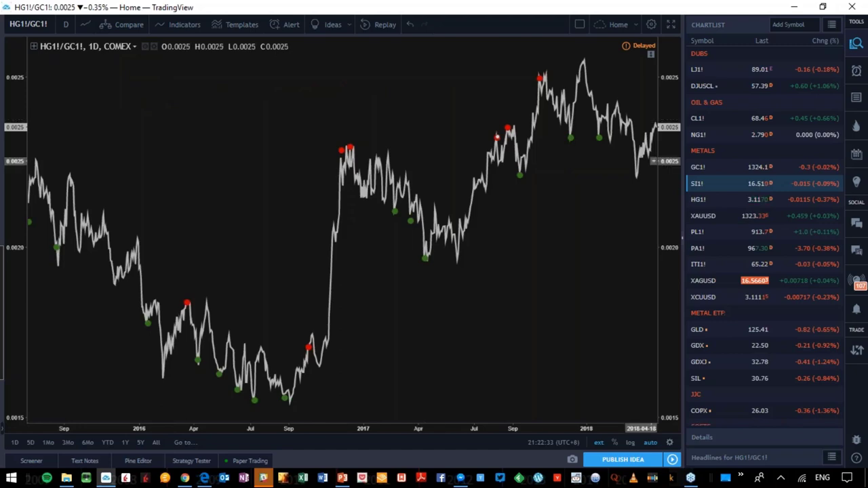
{"action": "left_click", "coordinate": [746, 199]}
{"action": "scroll", "coordinate": [746, 199], "scroll_direction": "up", "scroll_amount": 1}
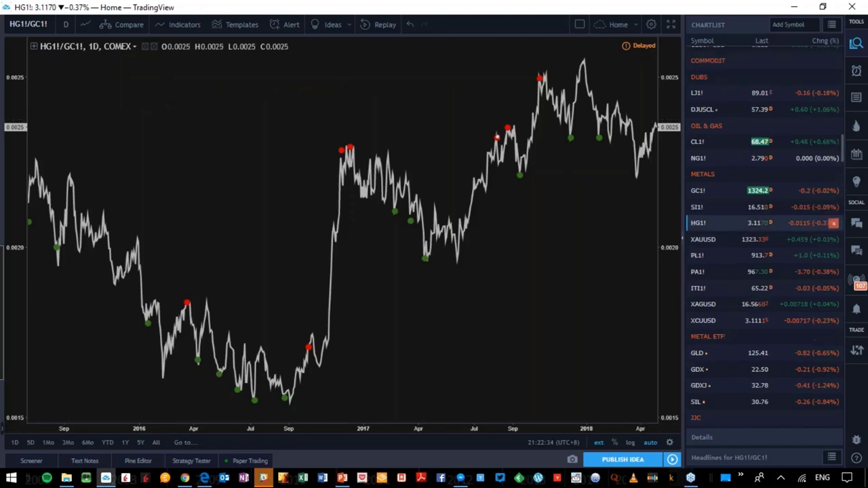
Load AUDUSD from the watchlist, display it as Bars, and compress the time axis.
{"action": "scroll", "coordinate": [764, 237], "scroll_direction": "up", "scroll_amount": 5}
{"action": "scroll", "coordinate": [736, 98], "scroll_direction": "up", "scroll_amount": 5}
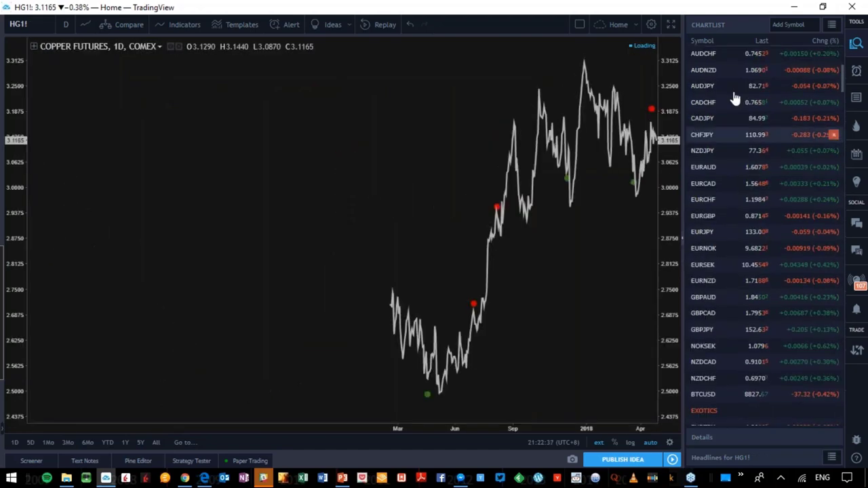
{"action": "scroll", "coordinate": [734, 98], "scroll_direction": "up", "scroll_amount": 5}
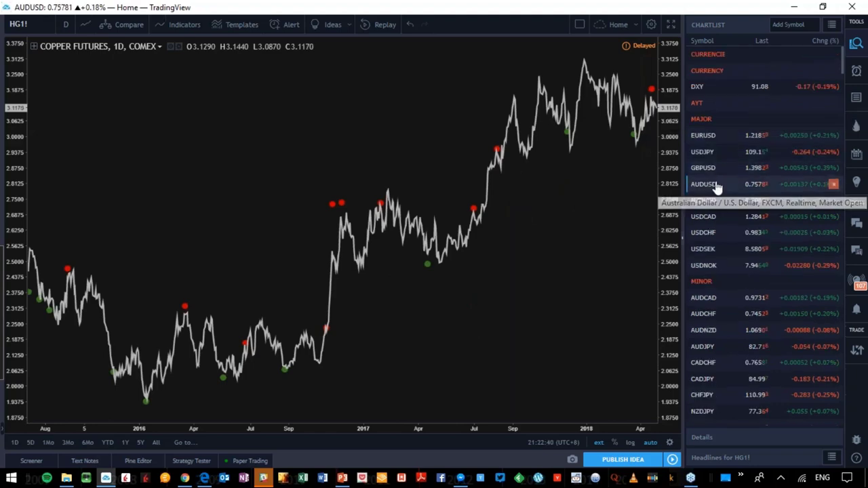
{"action": "left_click", "coordinate": [717, 187]}
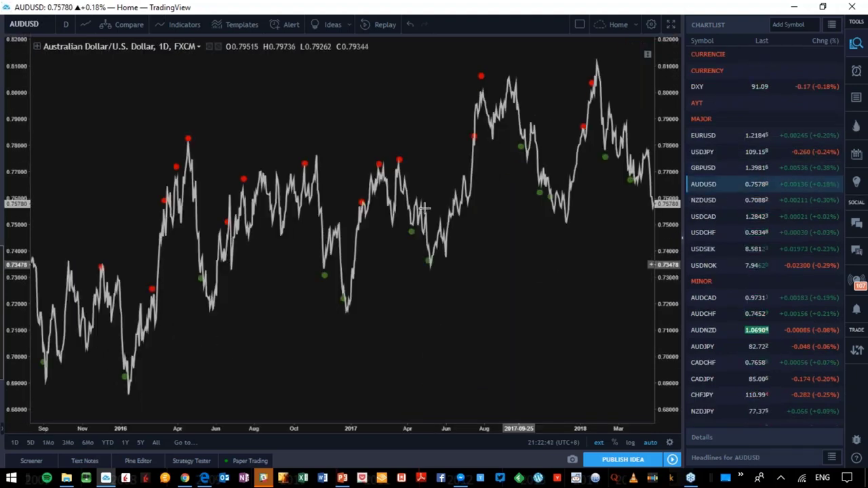
{"action": "left_click", "coordinate": [85, 24]}
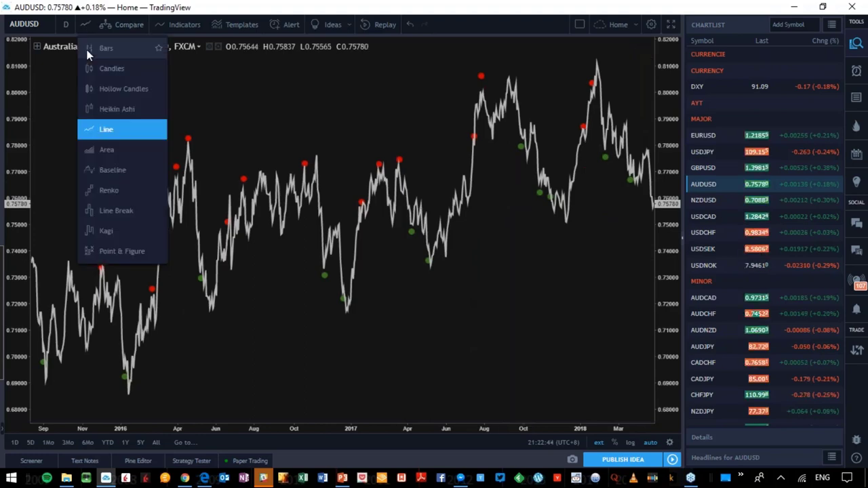
{"action": "left_click", "coordinate": [107, 49]}
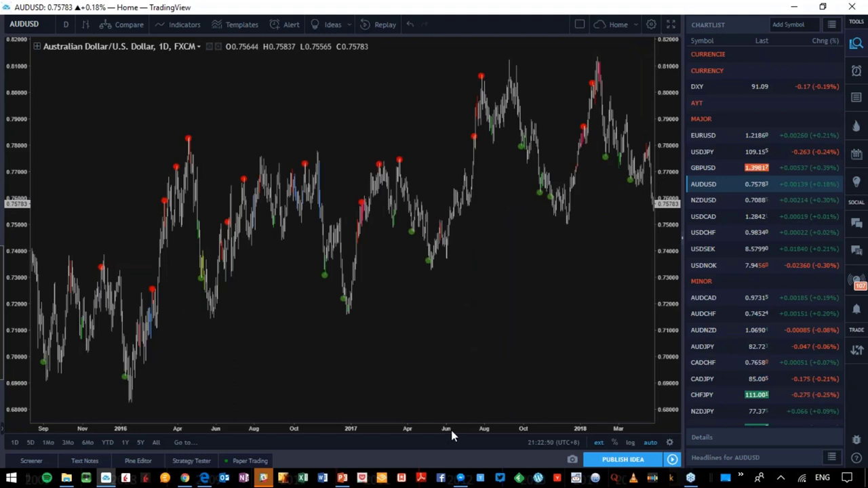
{"action": "left_click_drag", "start_coordinate": [451, 430], "coordinate": [320, 440]}
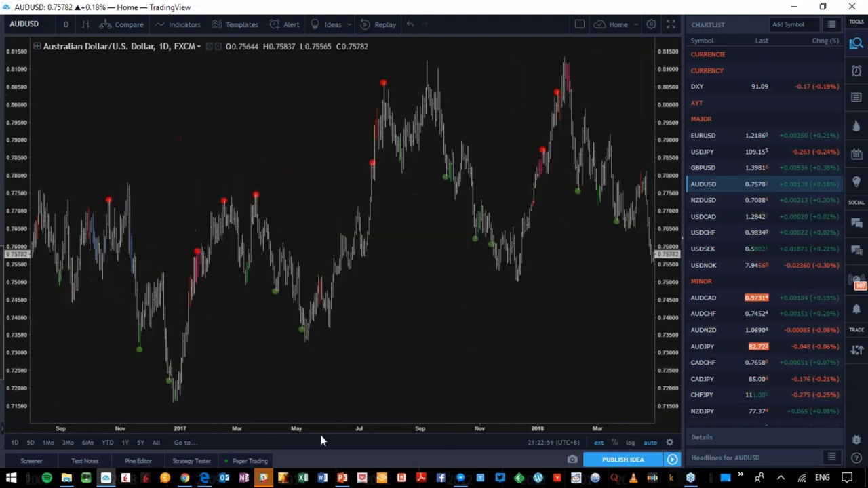
{"action": "scroll", "coordinate": [478, 202], "scroll_direction": "up", "scroll_amount": 2}
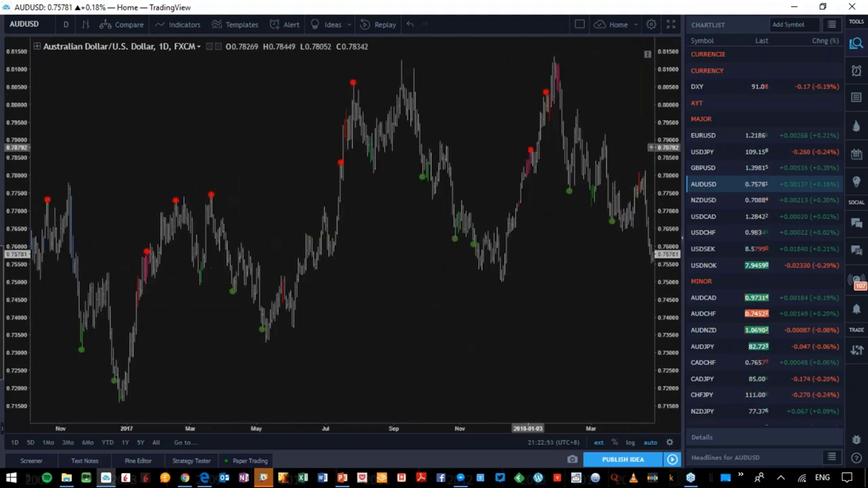